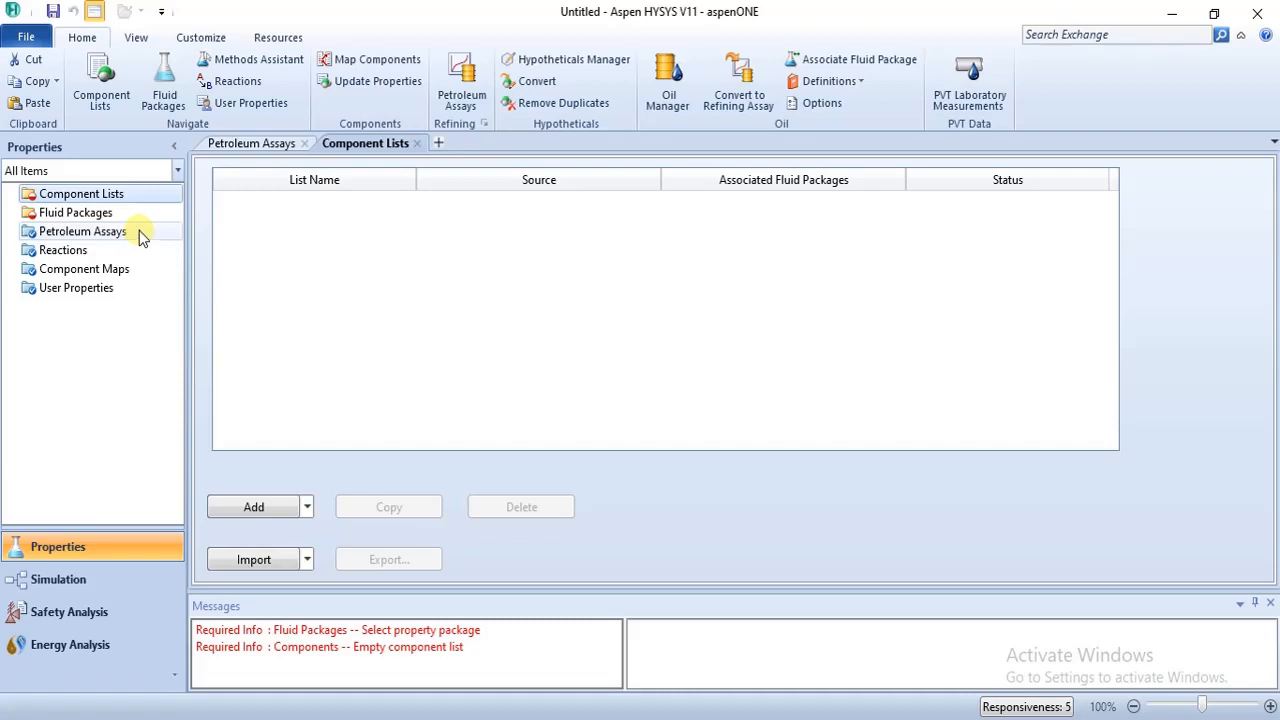
# Step: Start importing a petroleum assay from the library, using the Assay Components Celsius to 850C component list
pyautogui.click(139, 231)
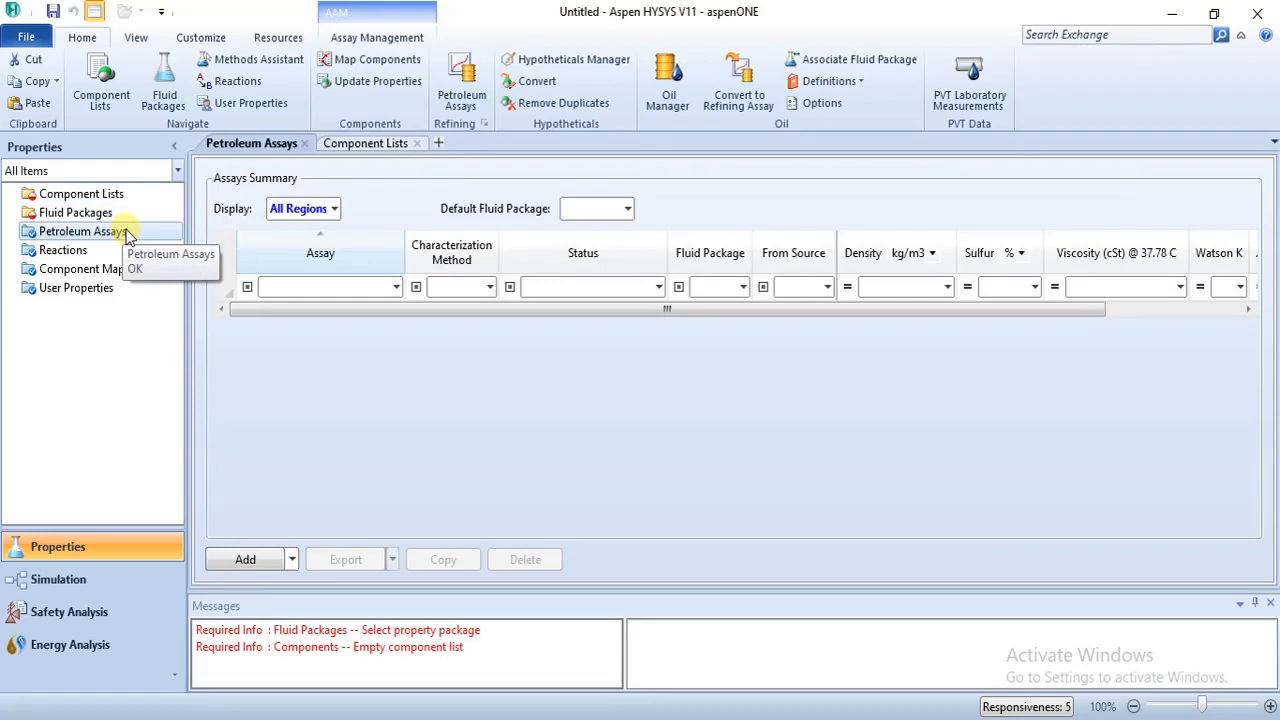
pyautogui.click(342, 40)
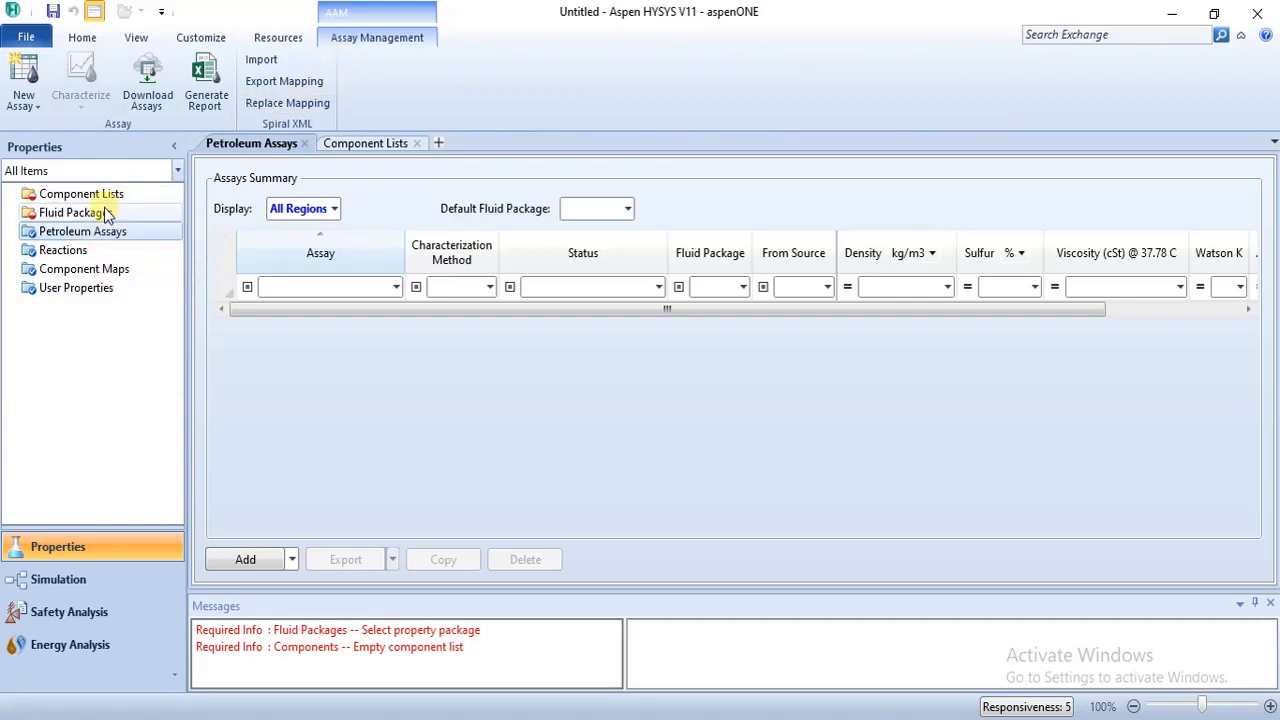
pyautogui.click(42, 108)
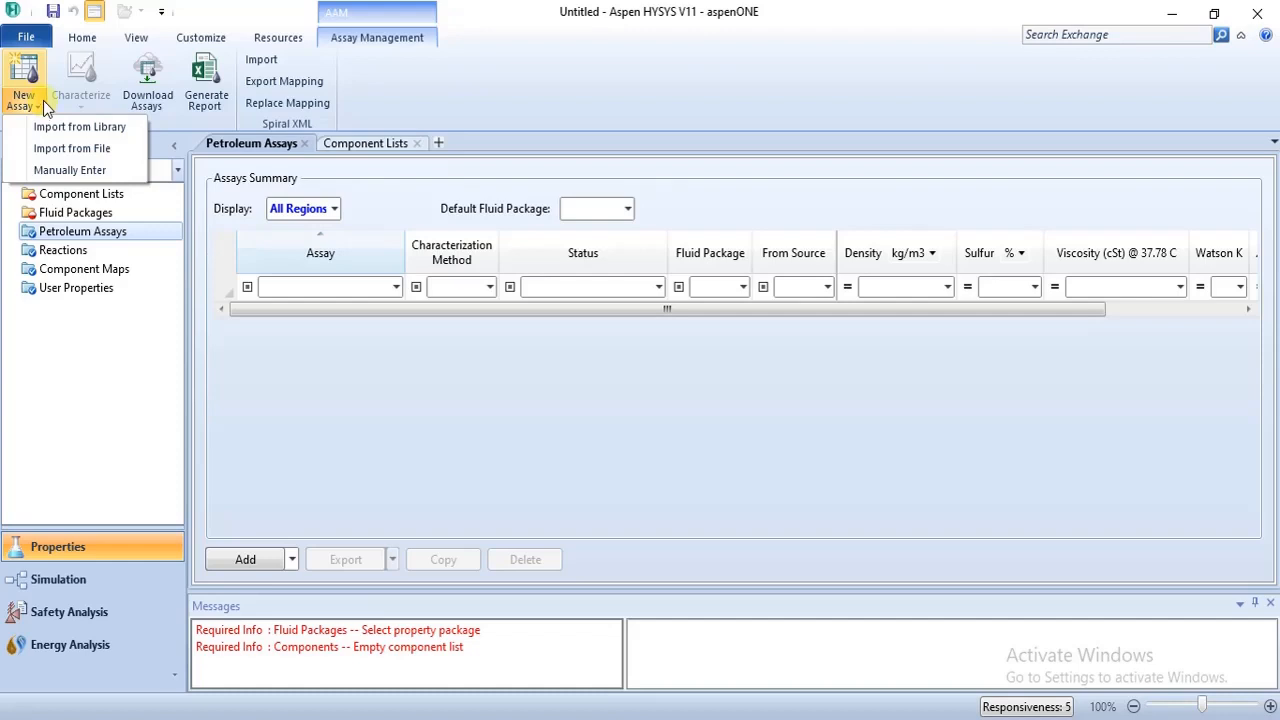
pyautogui.click(68, 127)
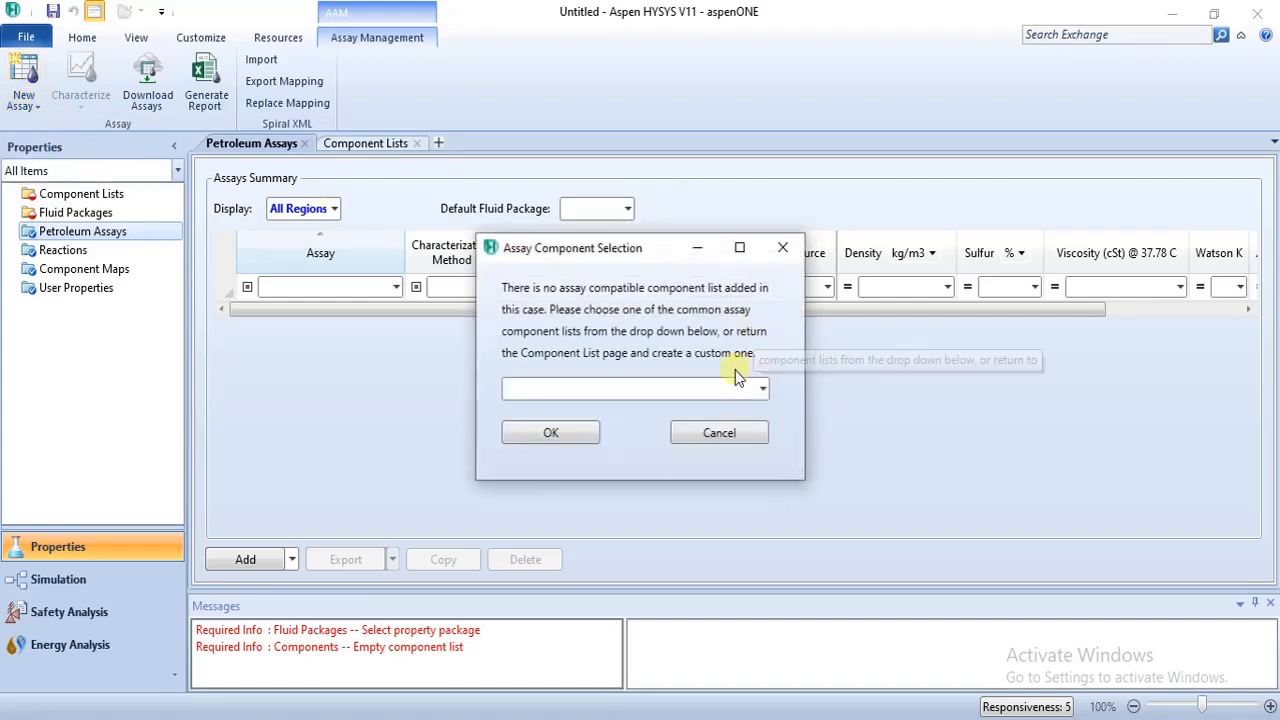
pyautogui.click(763, 390)
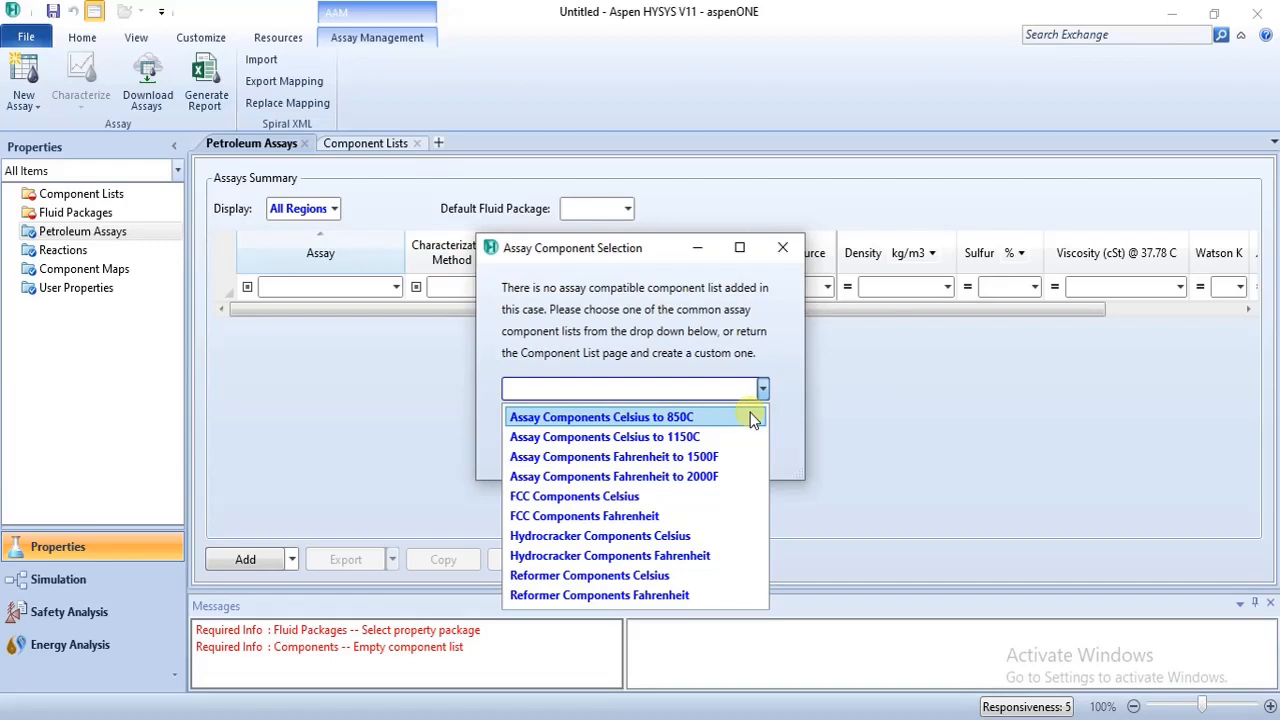
pyautogui.click(750, 416)
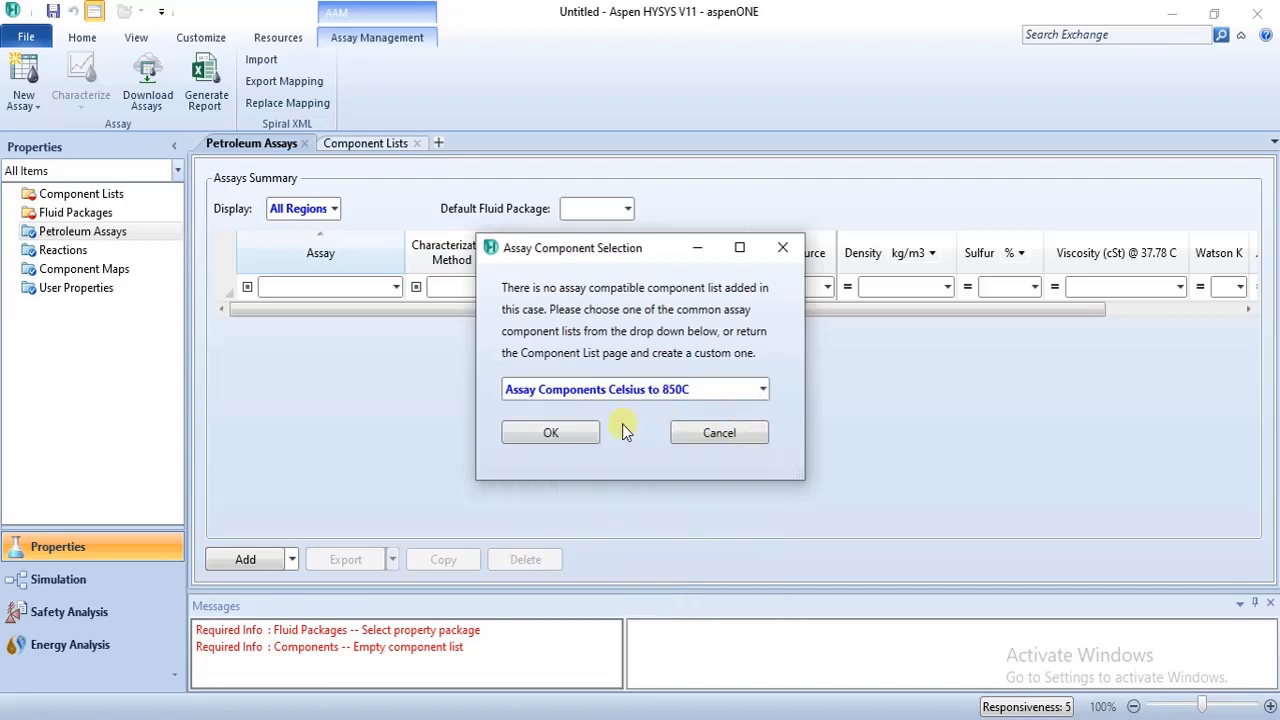
pyautogui.click(583, 445)
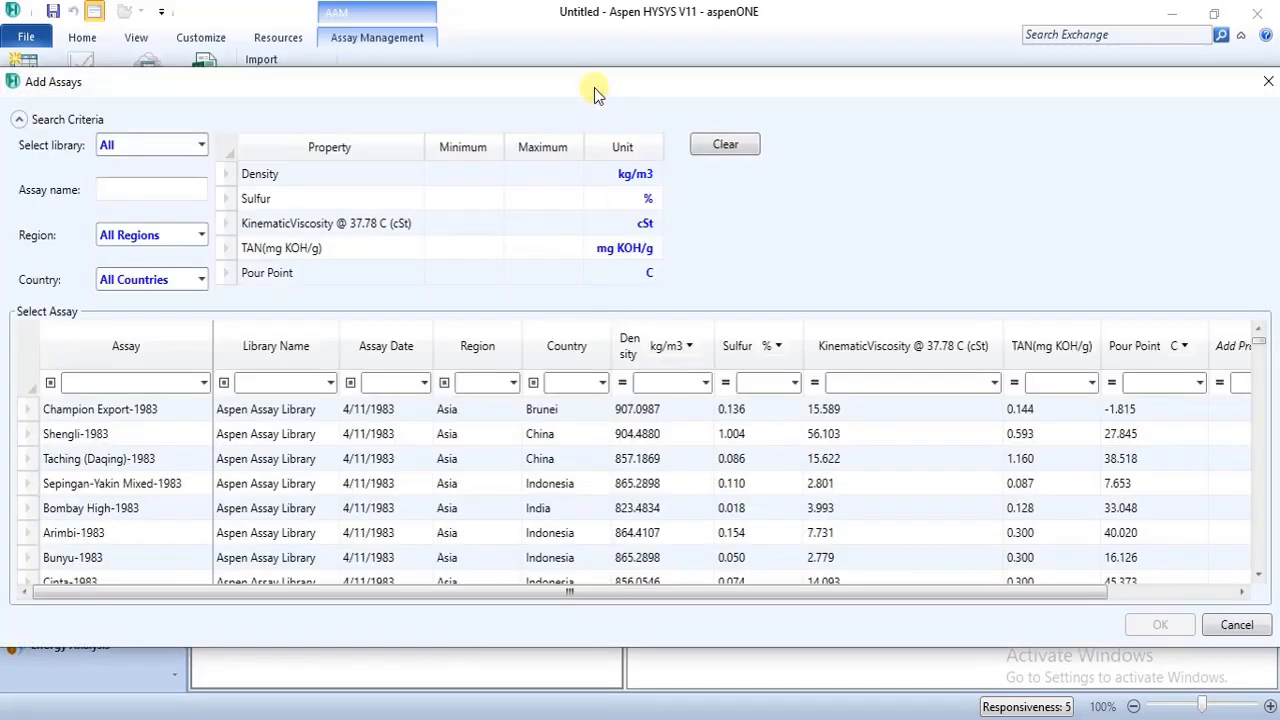
# Step: Filter the library assays by the country Nigeria, keeping all regions
pyautogui.moveTo(594, 88)
pyautogui.mouseDown()
pyautogui.moveTo(616, 79)
pyautogui.moveTo(606, 69)
pyautogui.mouseUp()
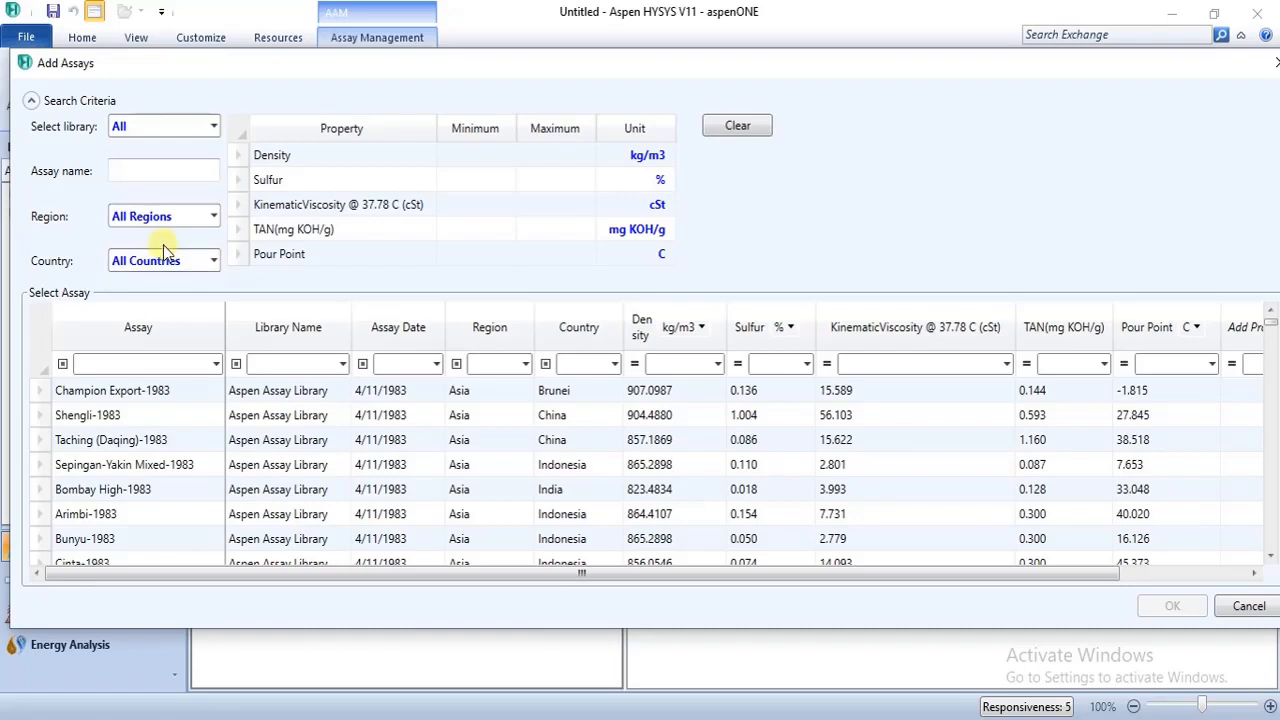
pyautogui.click(214, 216)
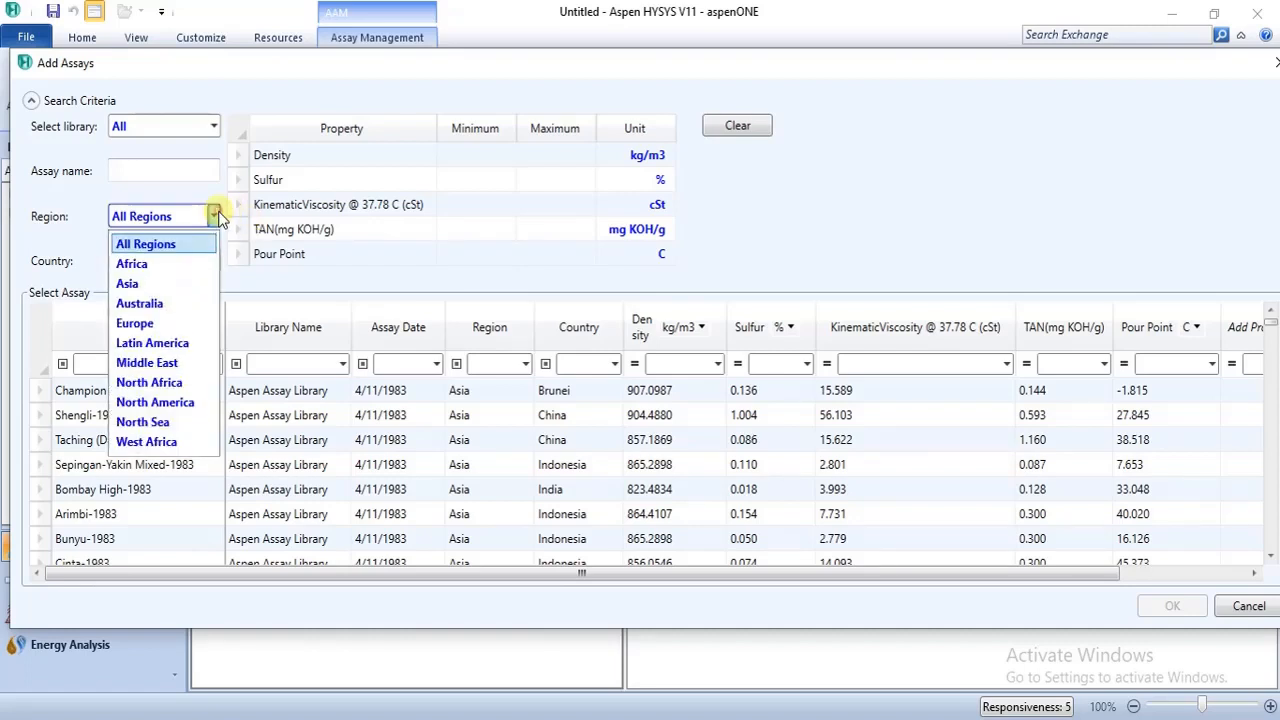
pyautogui.click(214, 216)
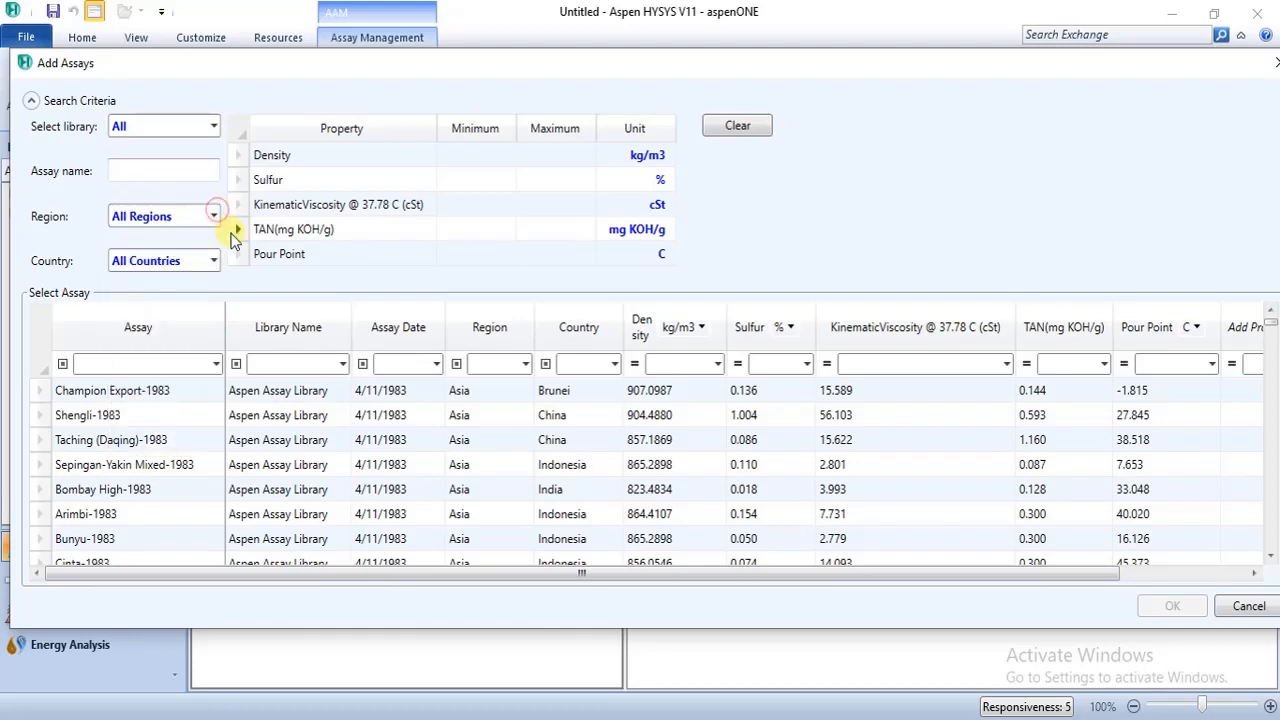
pyautogui.click(216, 260)
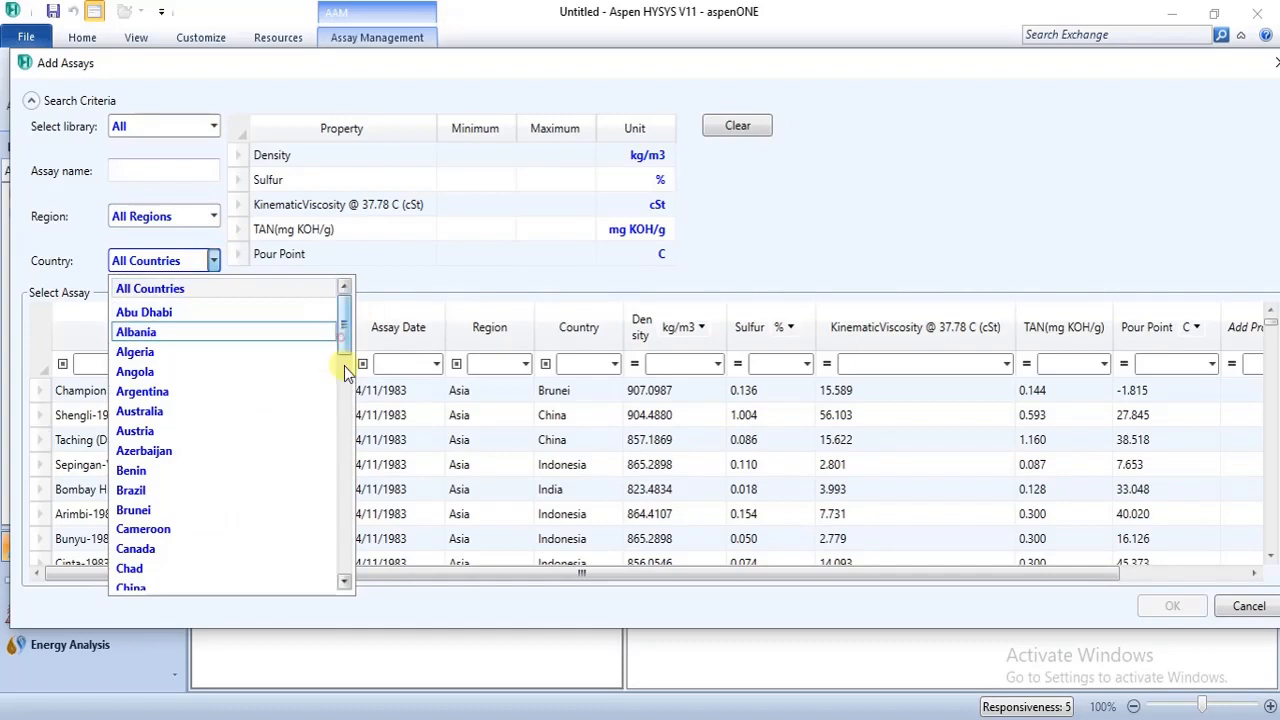
pyautogui.moveTo(344, 366); pyautogui.dragTo(366, 485)
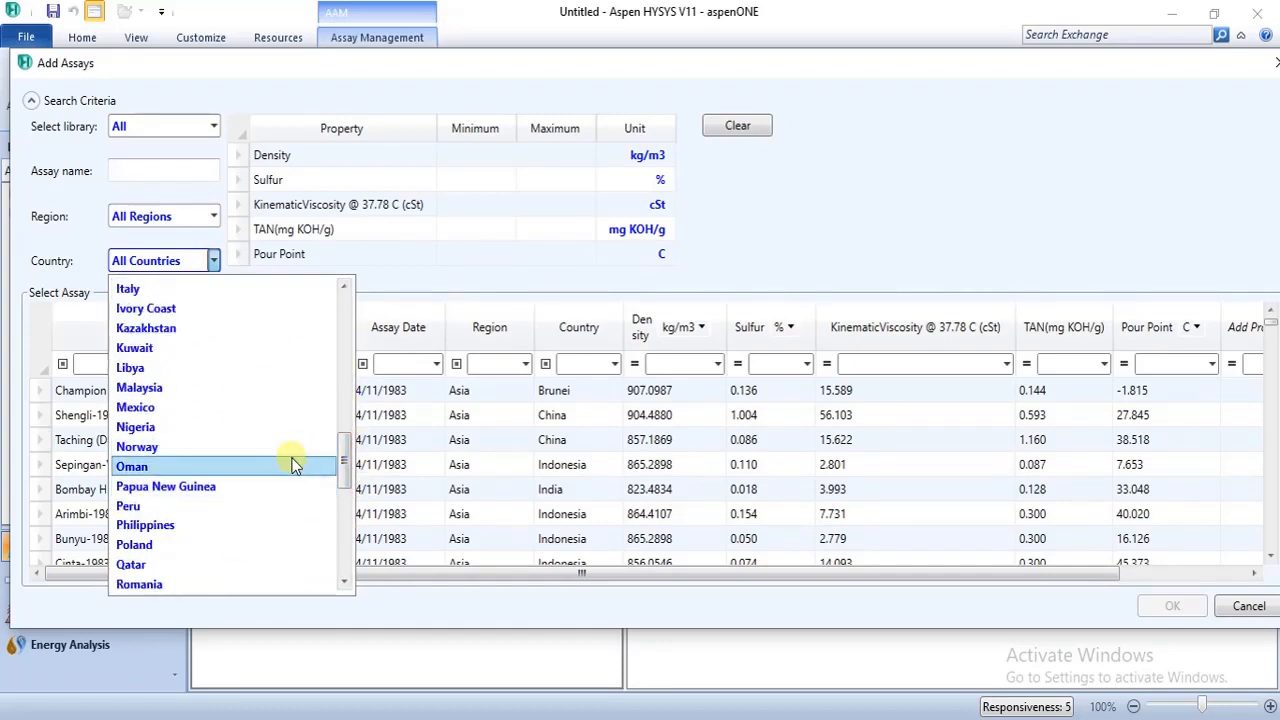
pyautogui.click(283, 426)
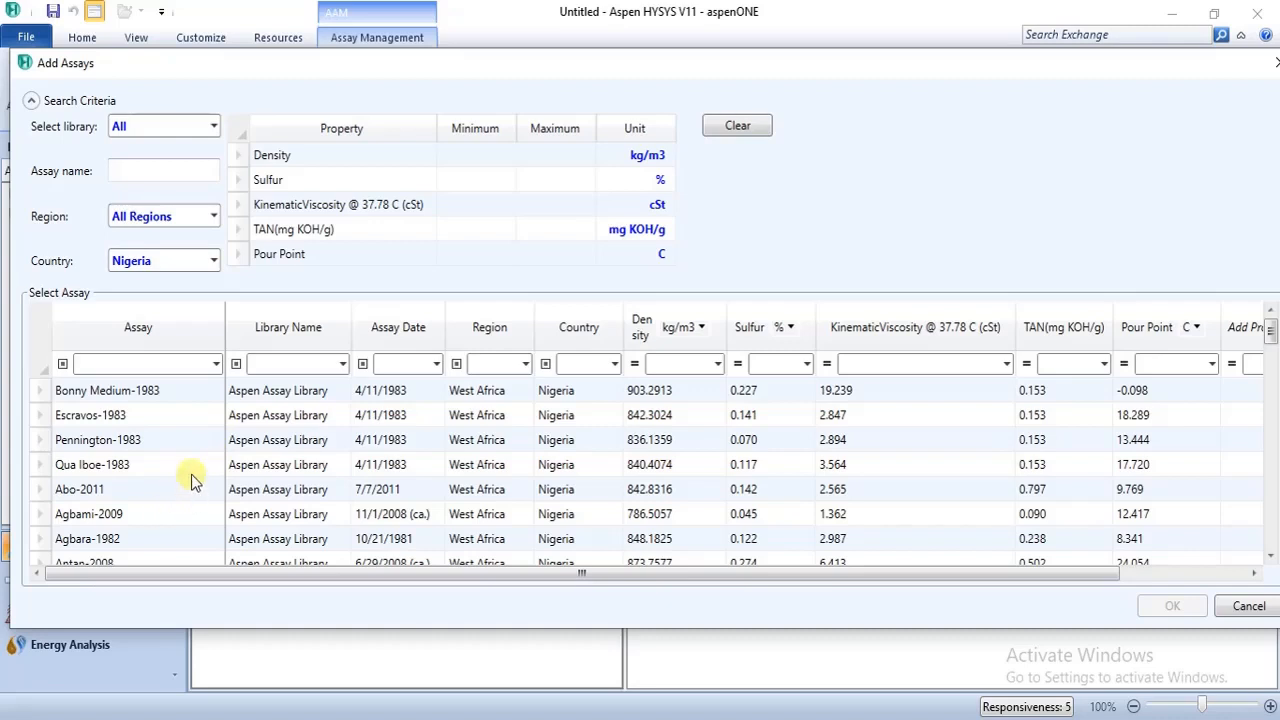
# Step: Look through the Nigerian assays and search their names for BRASS
pyautogui.click(197, 368)
pyautogui.moveTo(1272, 335); pyautogui.dragTo(1264, 428)
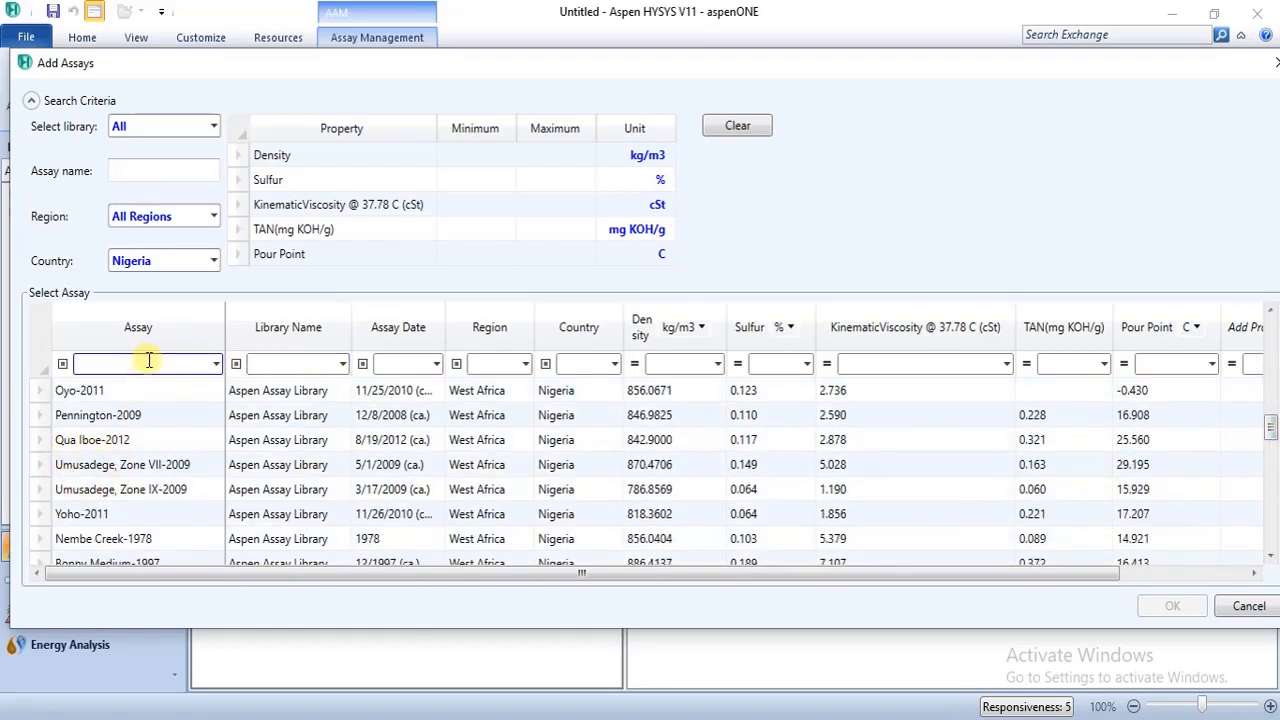
pyautogui.click(148, 361)
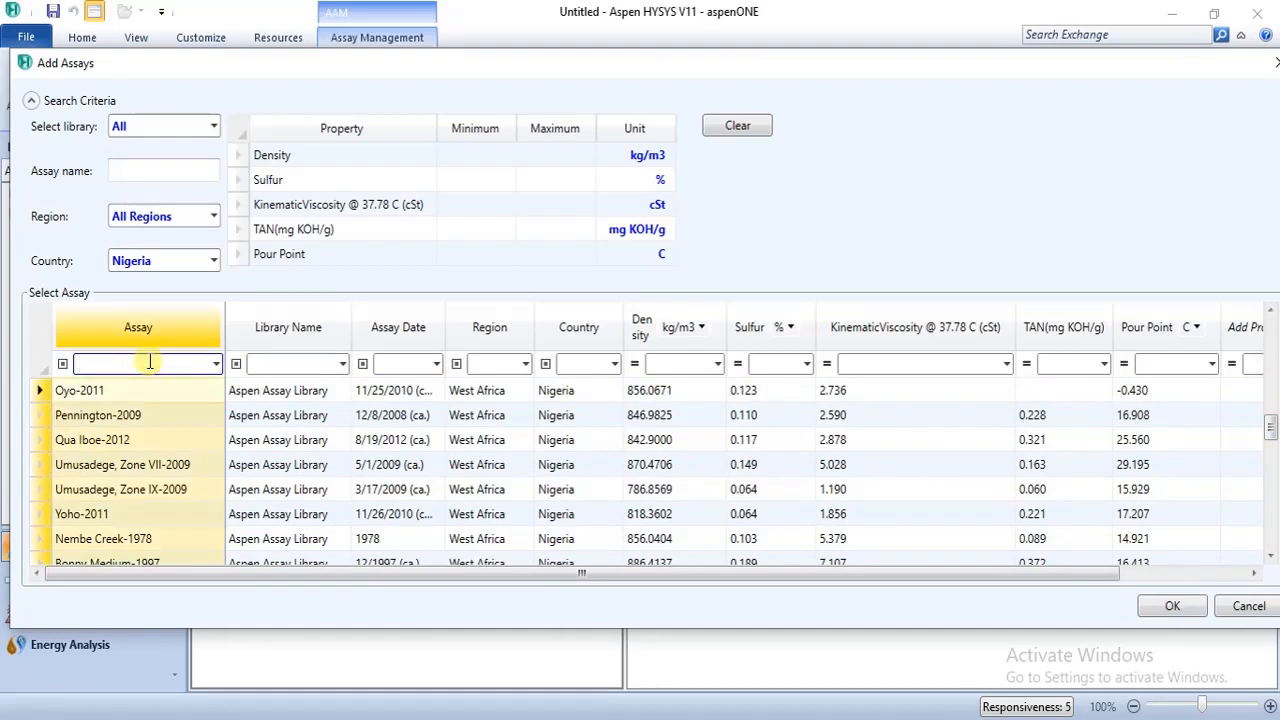
pyautogui.write('BRASS')
pyautogui.press('Return')
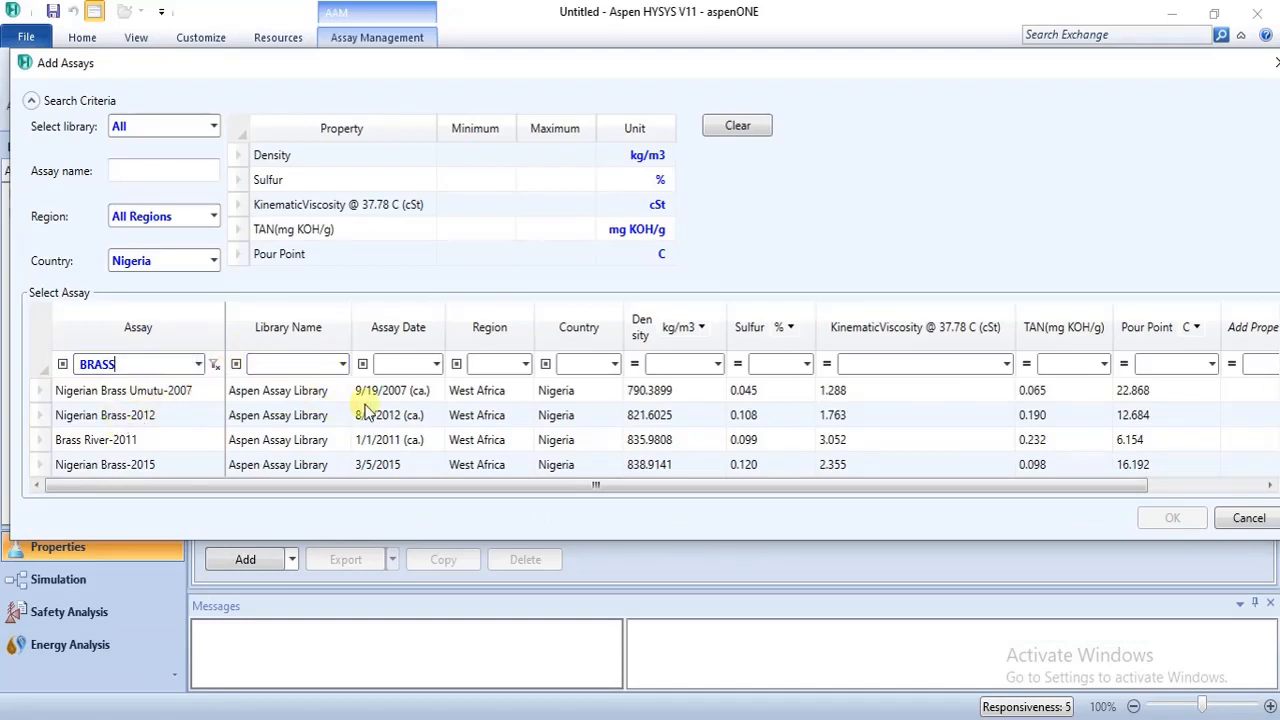
# Step: Clear the assay name filter and import the Bonny Medium-1983 assay
pyautogui.press('BackSpace')
pyautogui.press('BackSpace')
pyautogui.press('BackSpace')
pyautogui.press('BackSpace')
pyautogui.press('BackSpace')
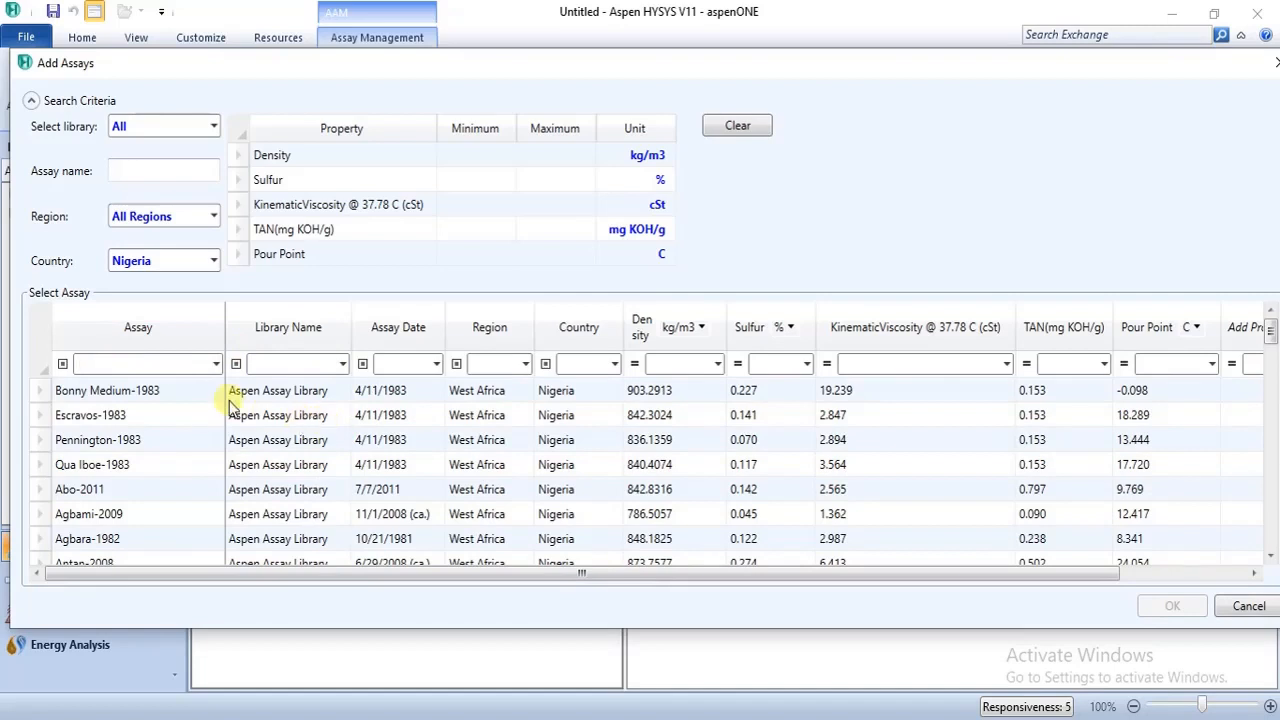
pyautogui.click(200, 392)
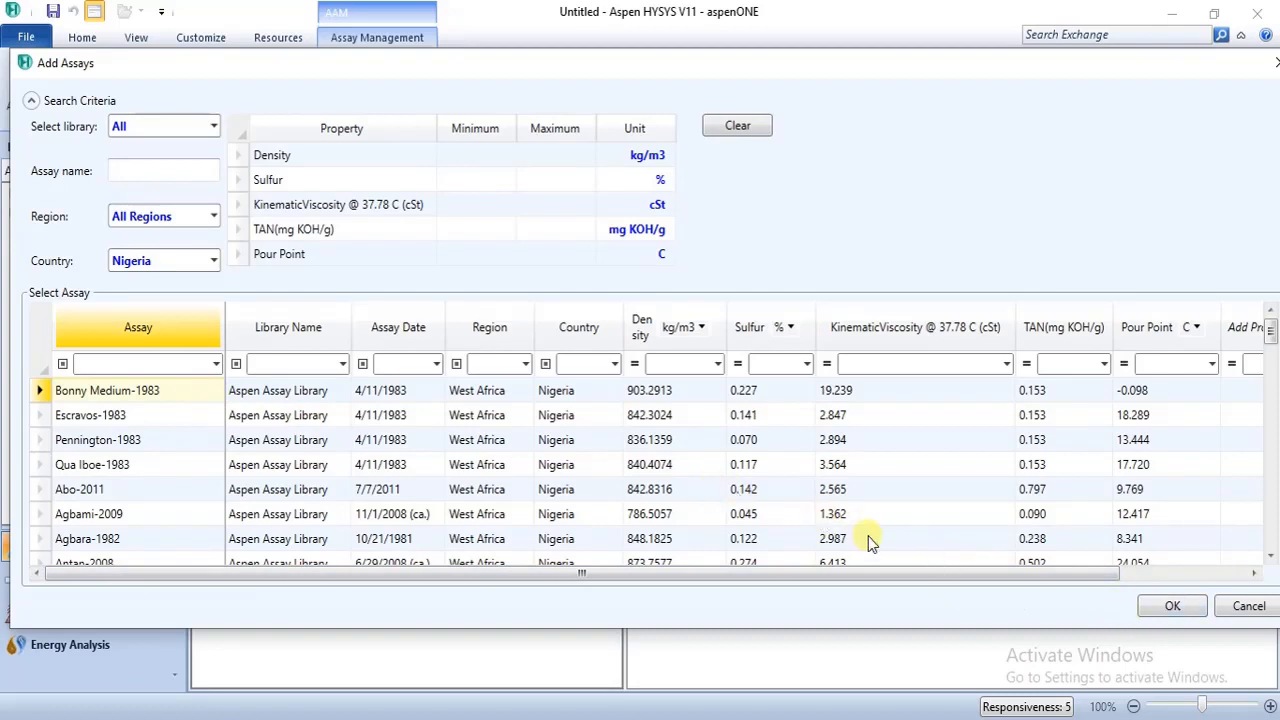
pyautogui.click(1170, 607)
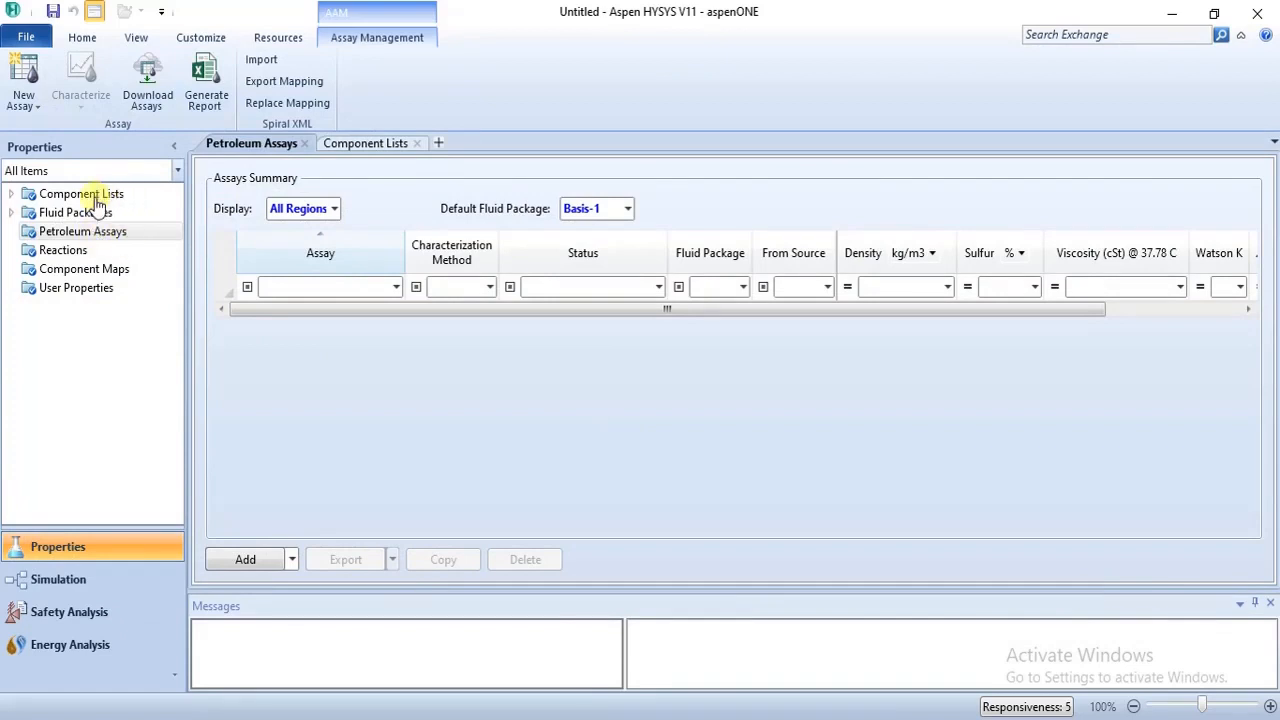
# Step: Review the components in Component List - 1 and view the fluid packages overview
pyautogui.click(53, 197)
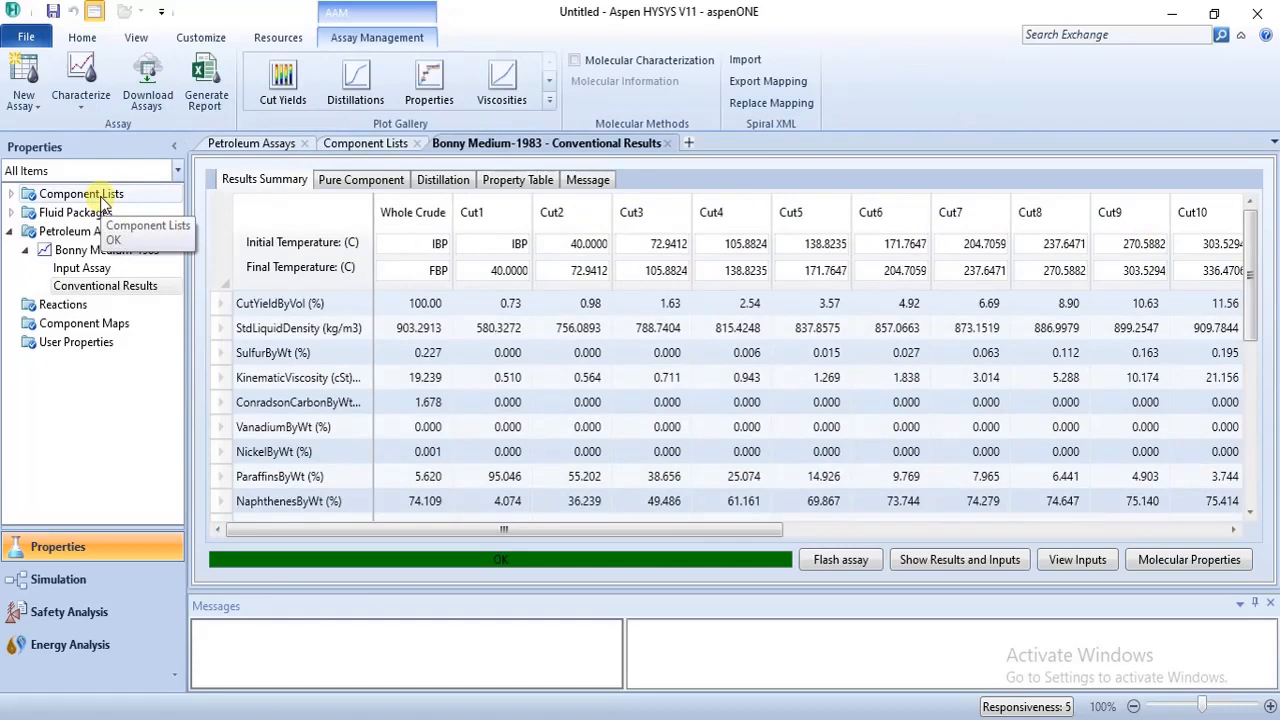
pyautogui.click(100, 196)
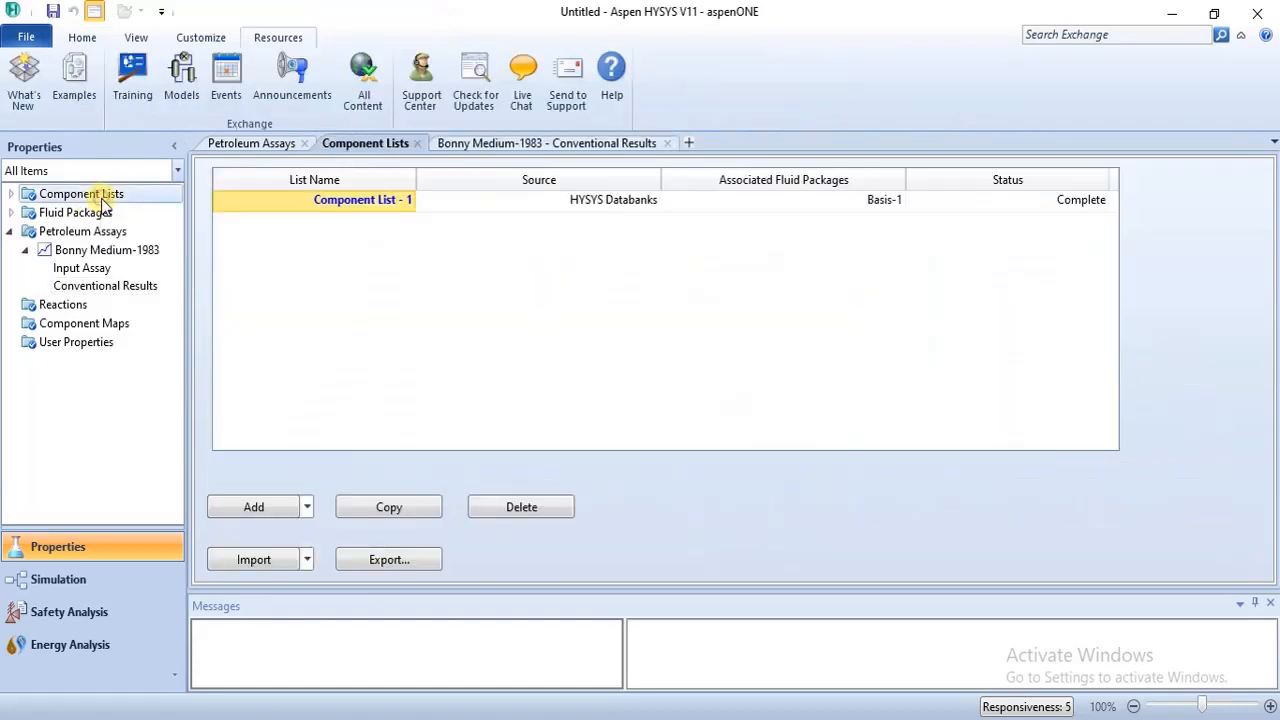
pyautogui.click(323, 207)
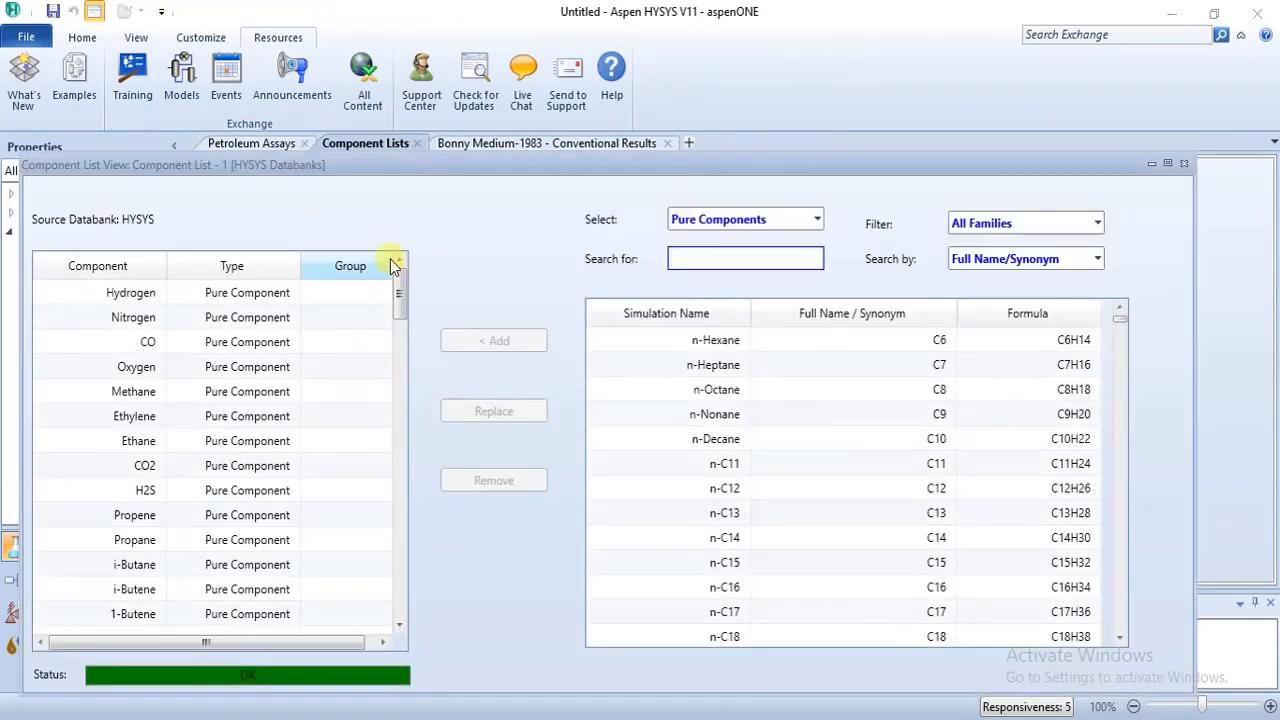
pyautogui.moveTo(398, 287); pyautogui.dragTo(409, 234)
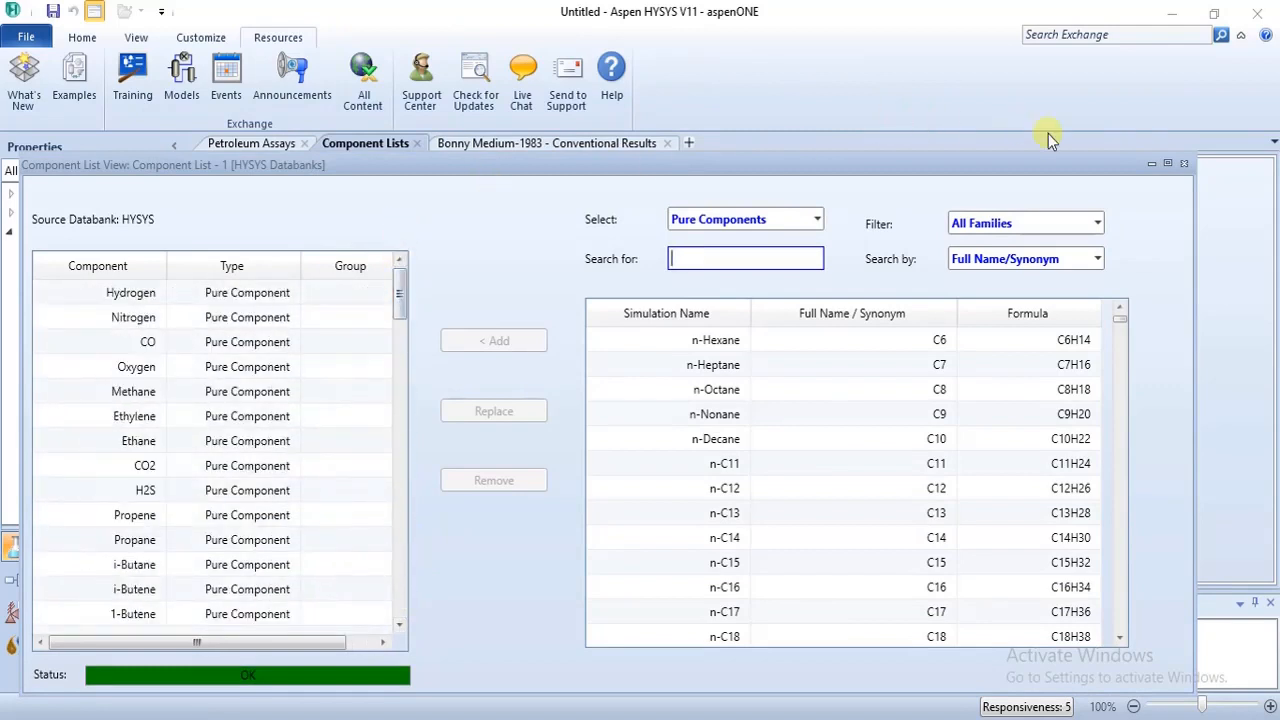
pyautogui.click(1184, 163)
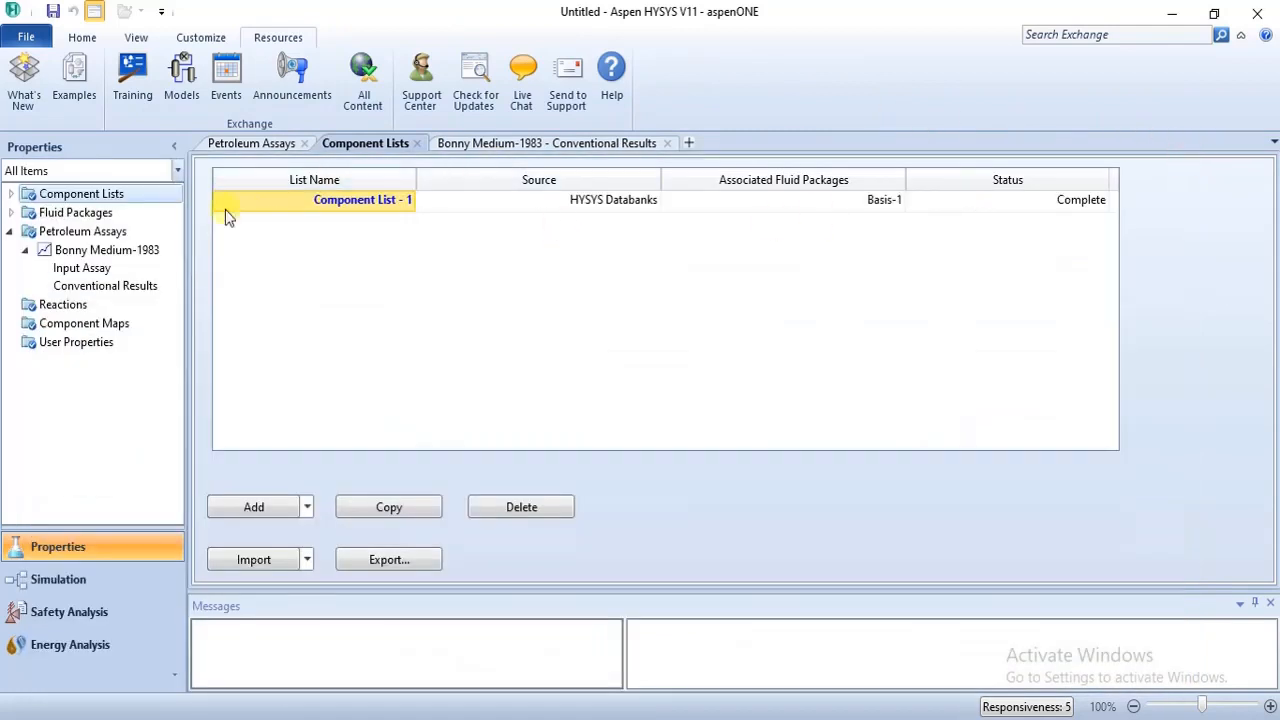
pyautogui.click(58, 212)
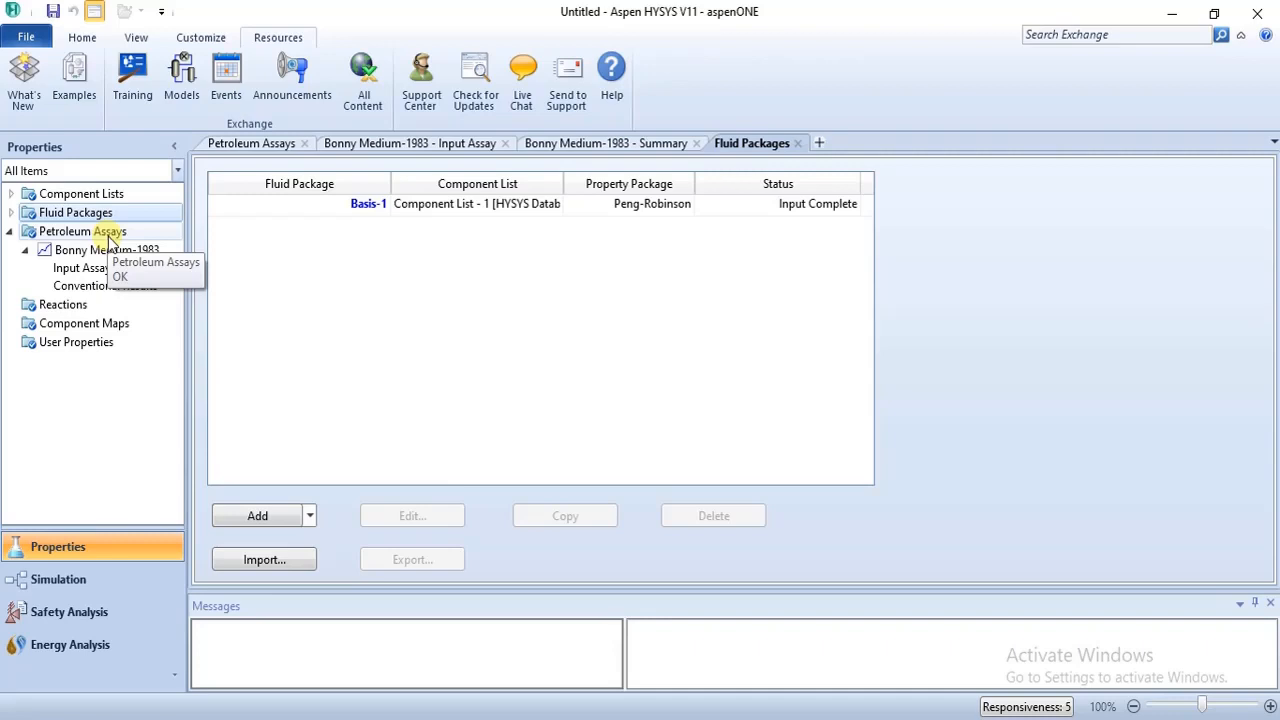
# Step: Check the flash assay data in the Bonny Medium-1983 conventional results and show the results together with the inputs
pyautogui.click(158, 284)
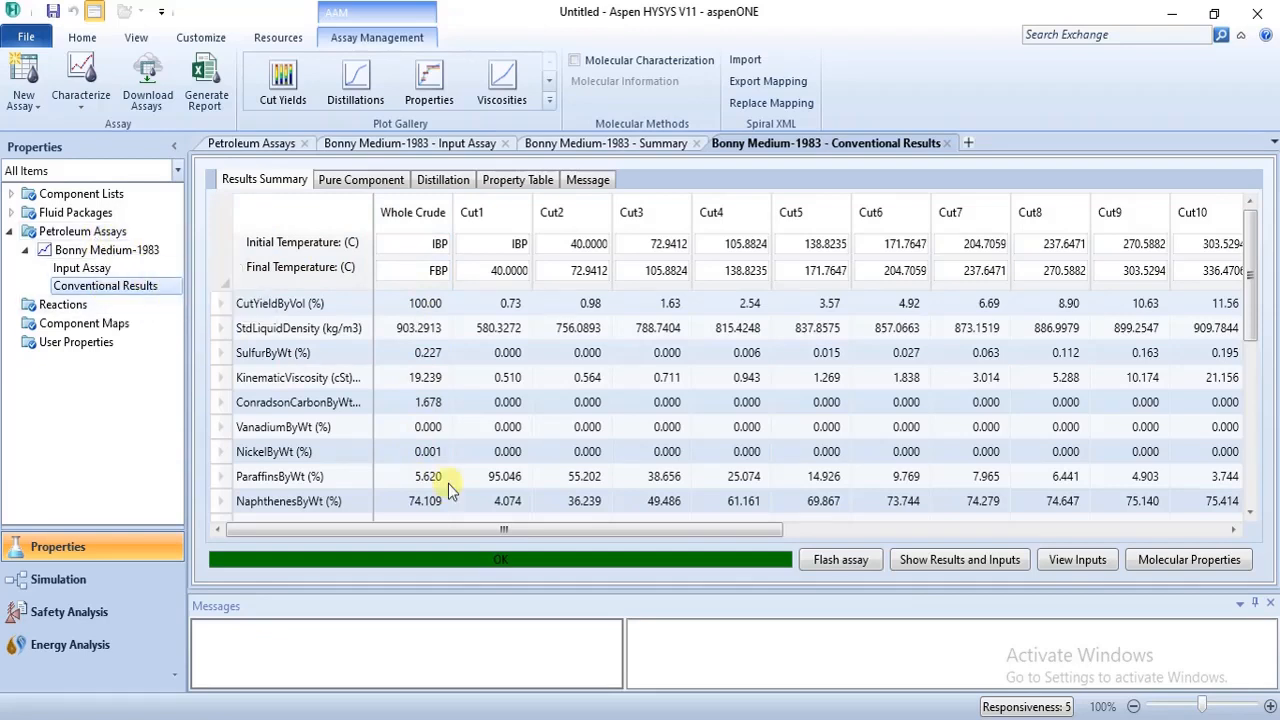
pyautogui.click(830, 557)
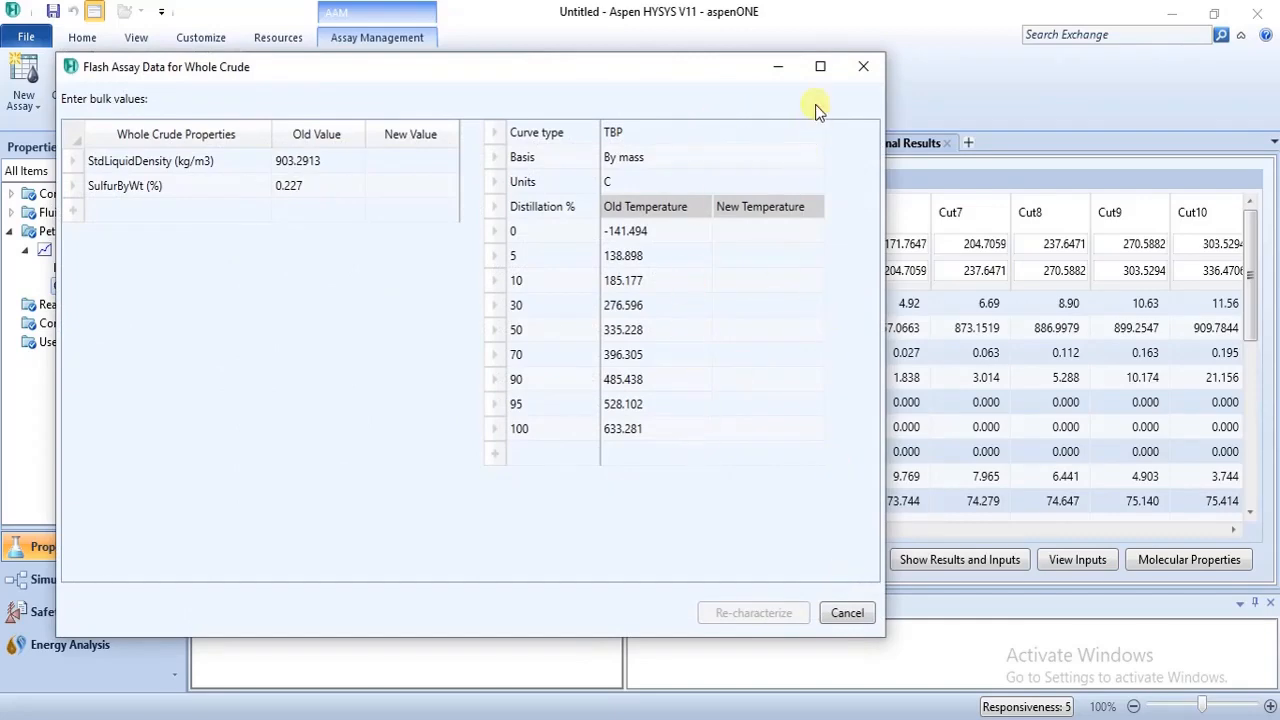
pyautogui.click(862, 67)
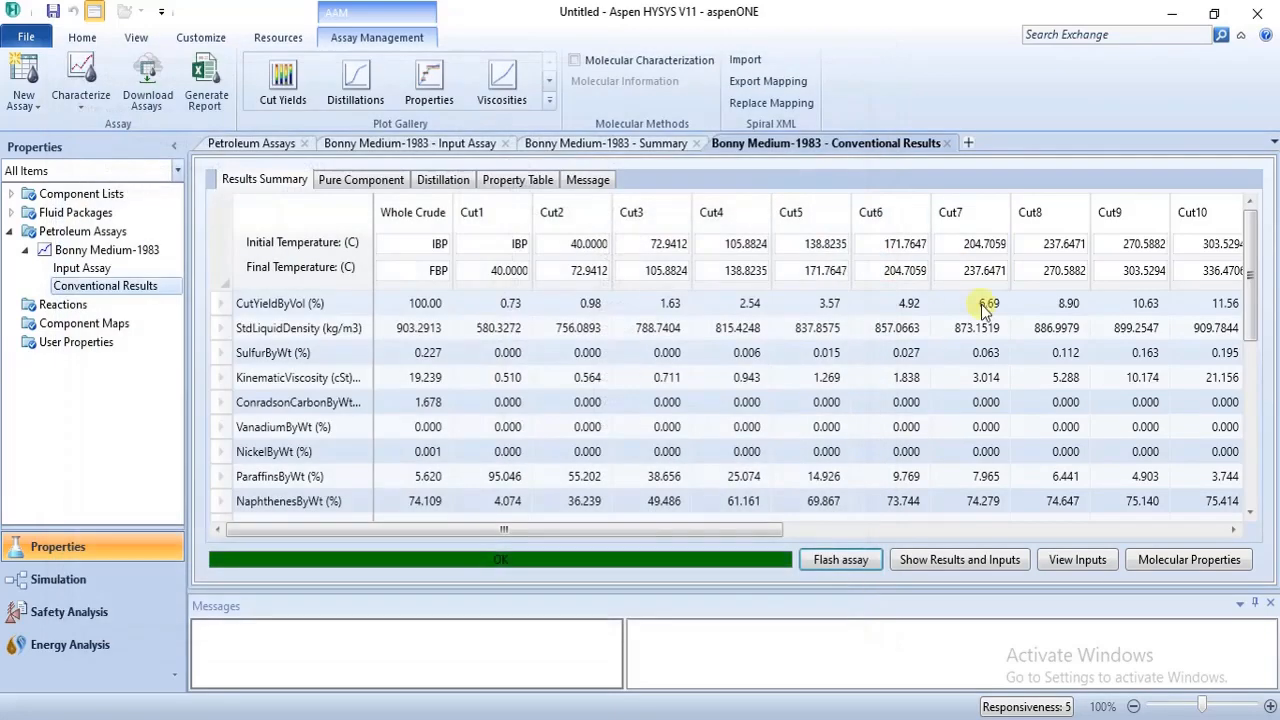
pyautogui.click(999, 556)
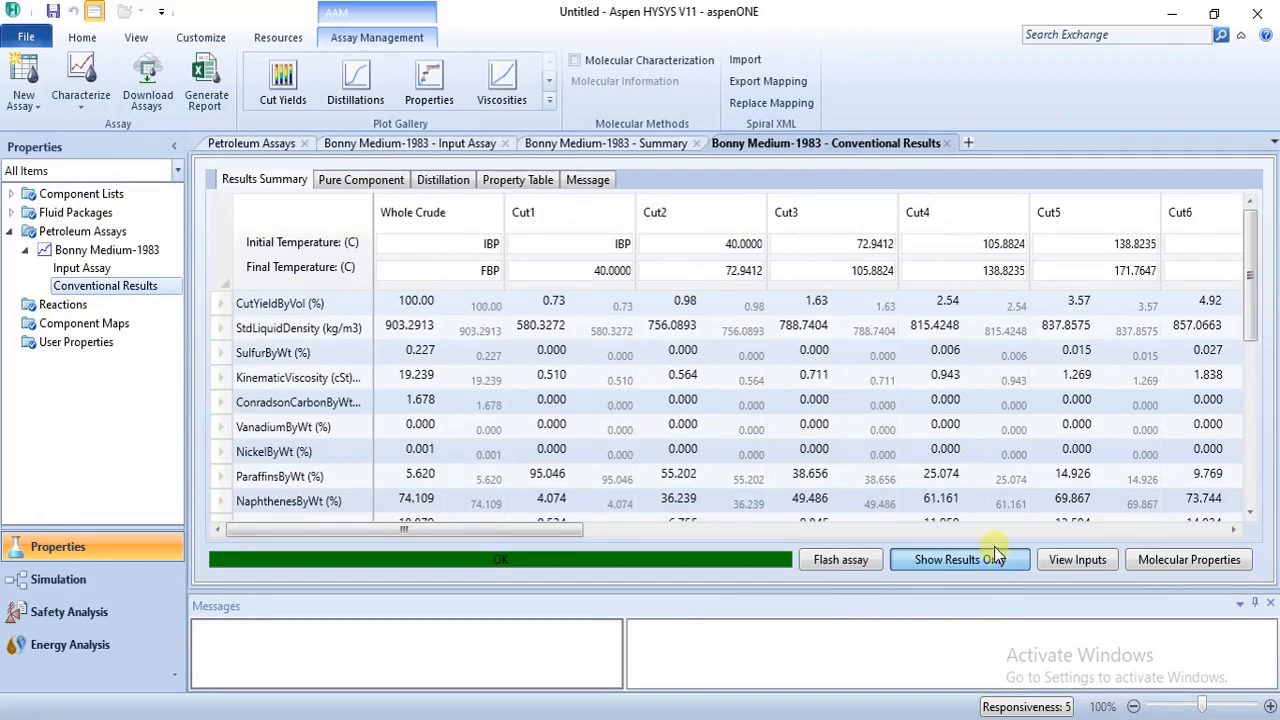
# Step: Examine the pure component, distillation and property table data of the Bonny Medium-1983 conventional results
pyautogui.click(352, 182)
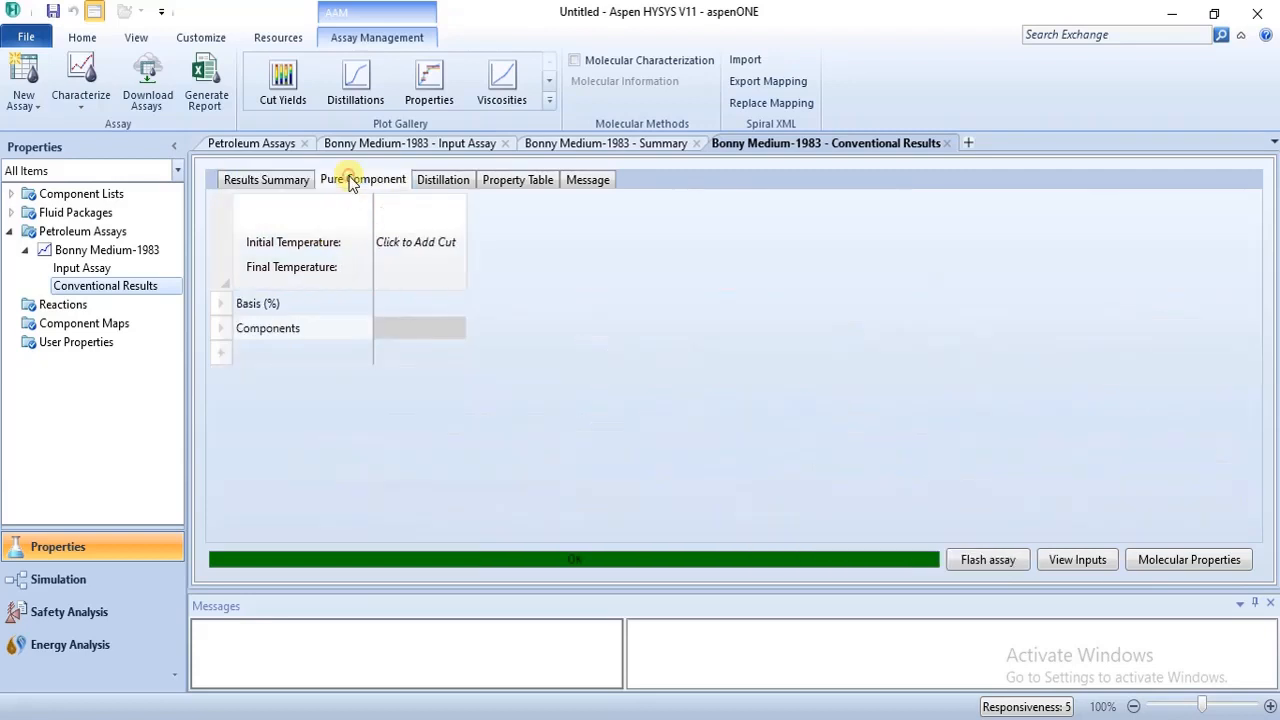
pyautogui.click(430, 188)
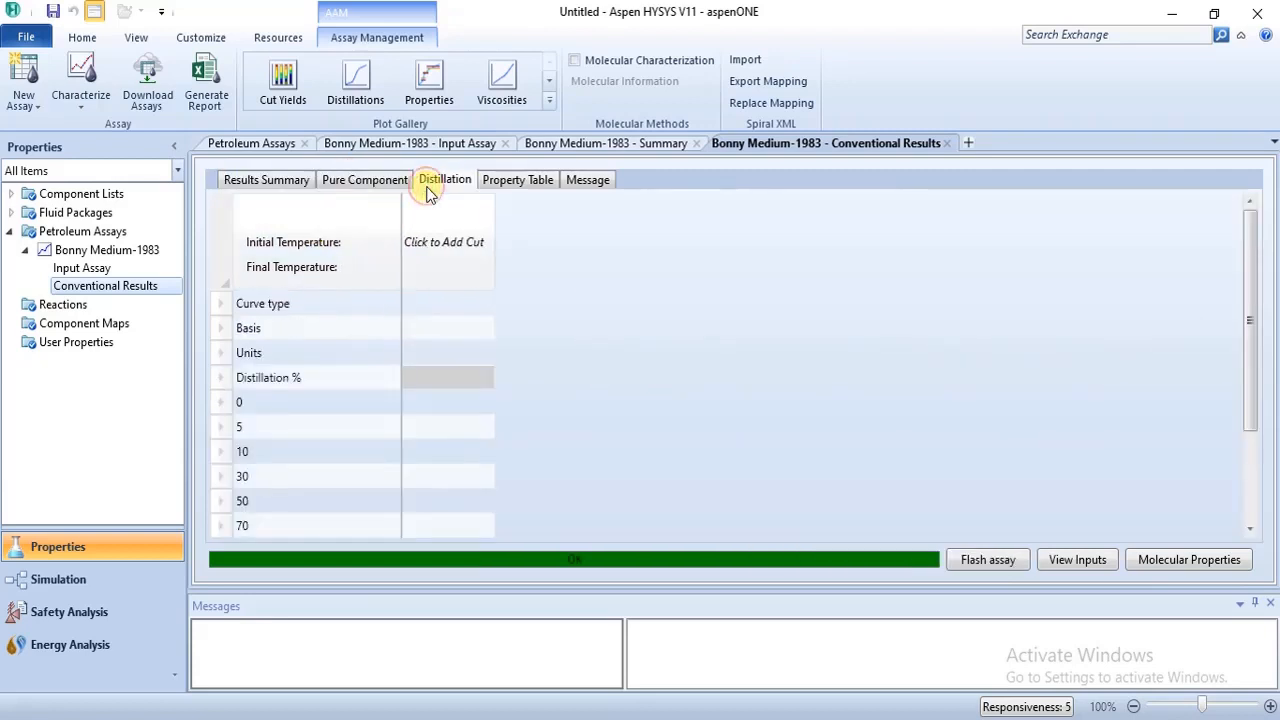
pyautogui.click(512, 184)
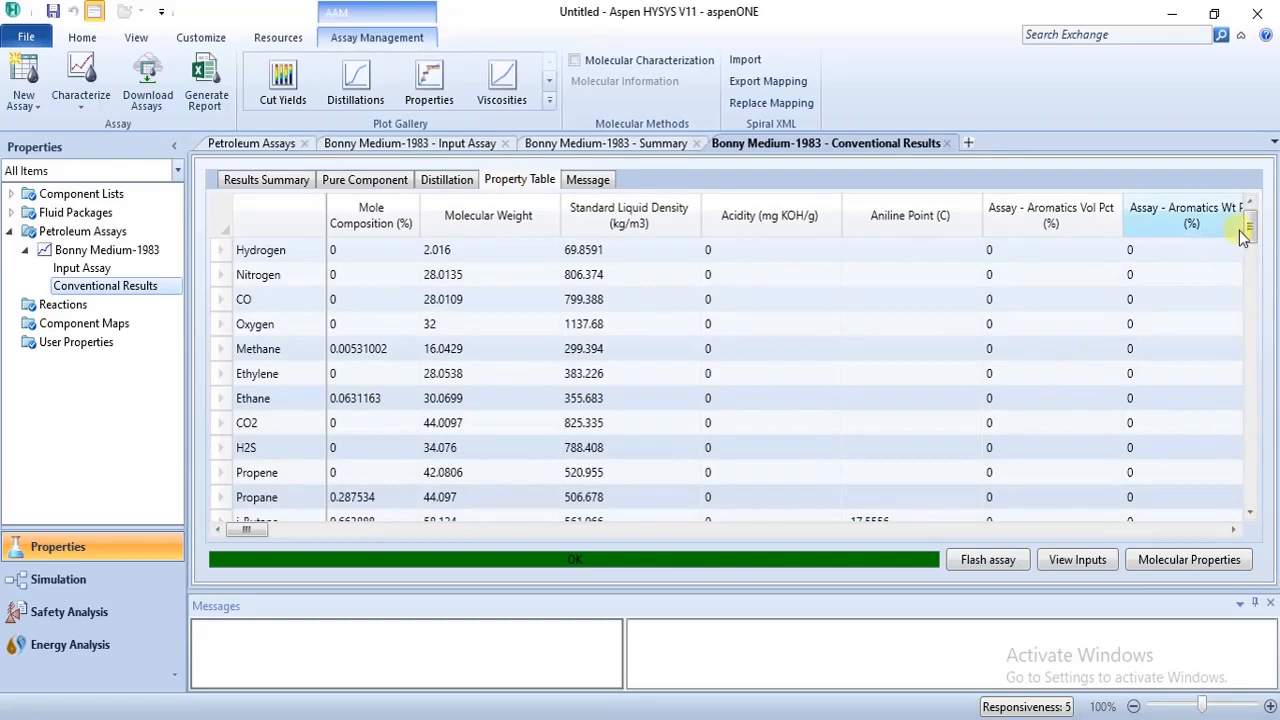
pyautogui.moveTo(1249, 230)
pyautogui.mouseDown()
pyautogui.moveTo(1249, 471)
pyautogui.moveTo(1249, 371)
pyautogui.moveTo(1273, 287)
pyautogui.moveTo(1251, 206)
pyautogui.mouseUp()
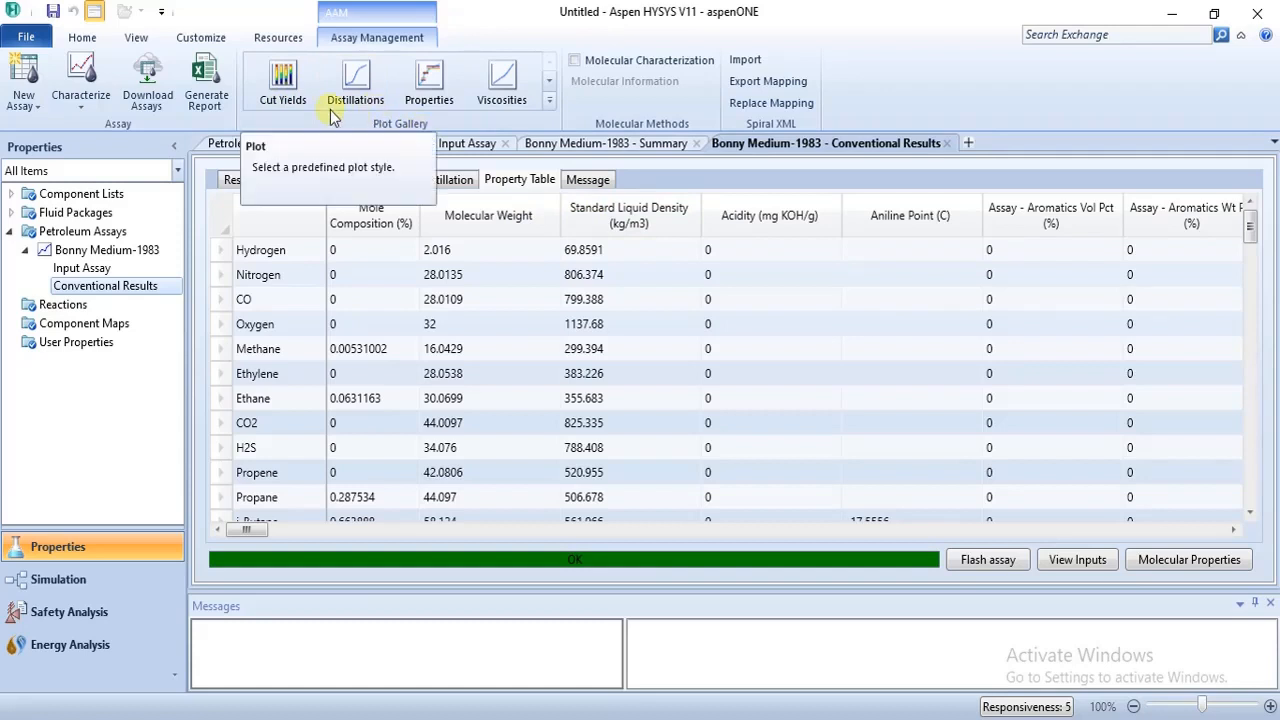
# Step: Plot the cut yields of the Bonny Medium-1983 assay and return to the petroleum assays summary
pyautogui.click(265, 80)
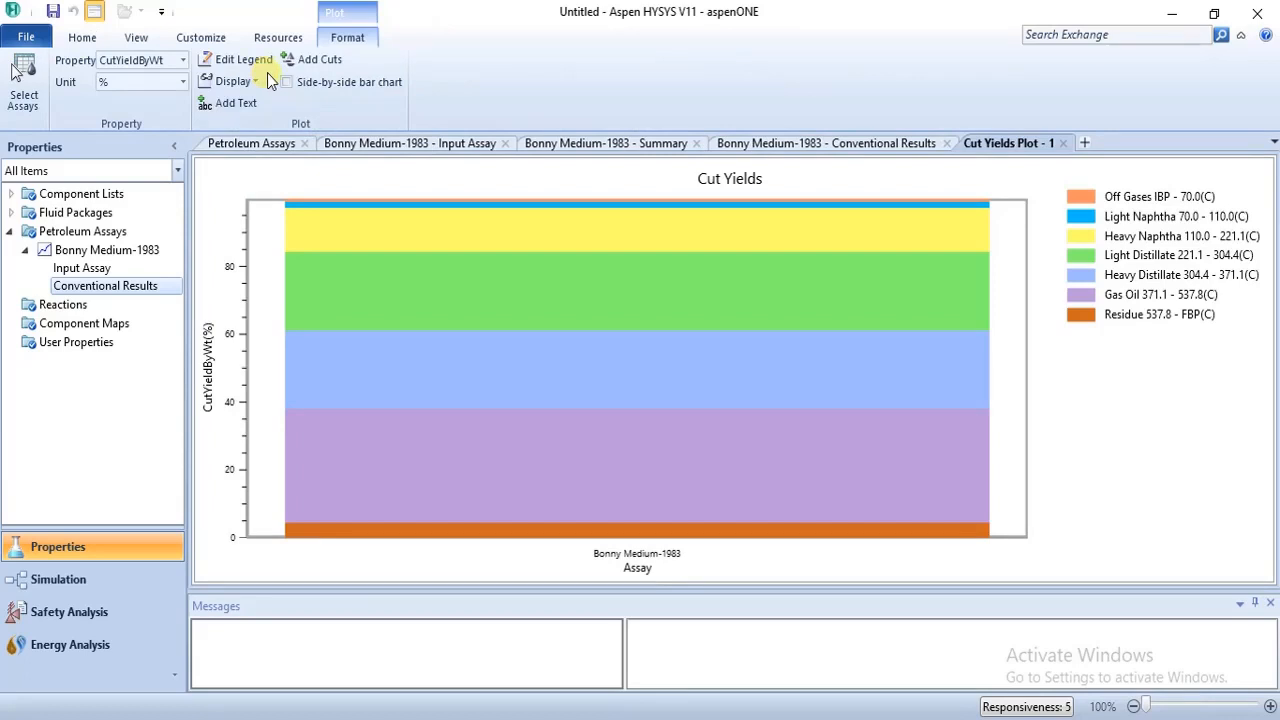
pyautogui.click(277, 147)
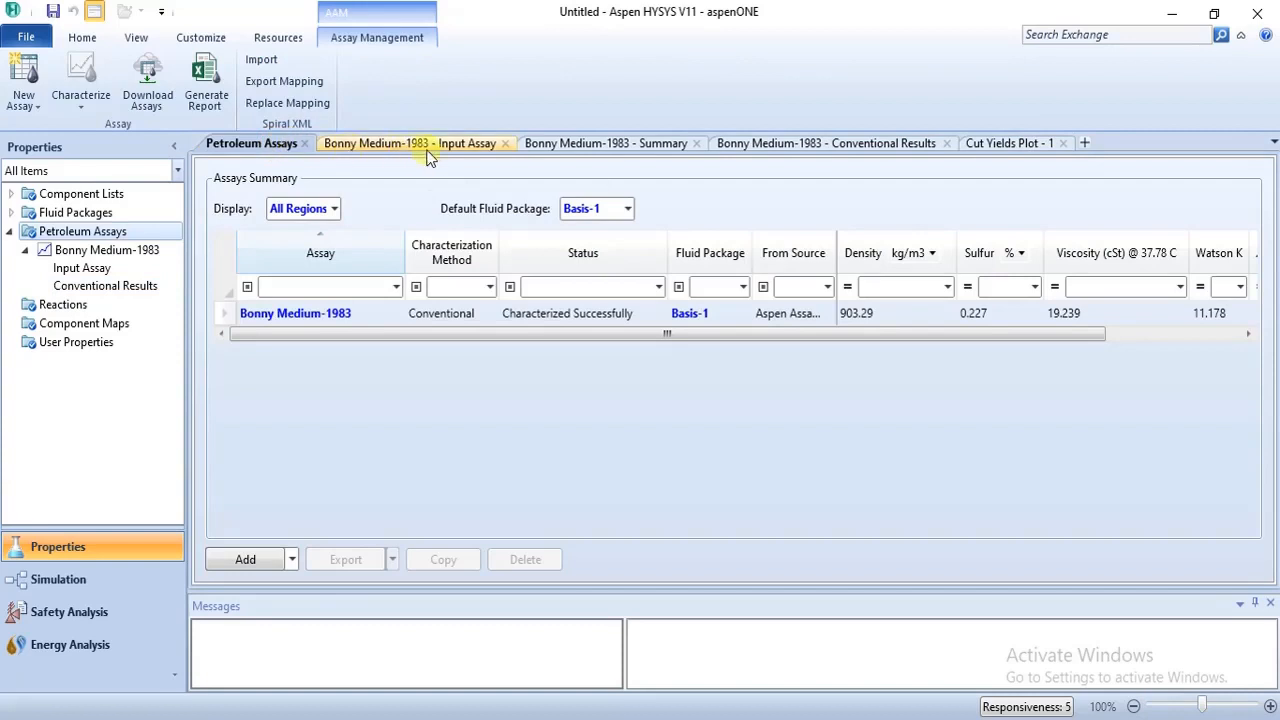
# Step: Plot the distillation curve of the Bonny Medium-1983 conventional results, and close the cut yields and distillations plots
pyautogui.click(784, 150)
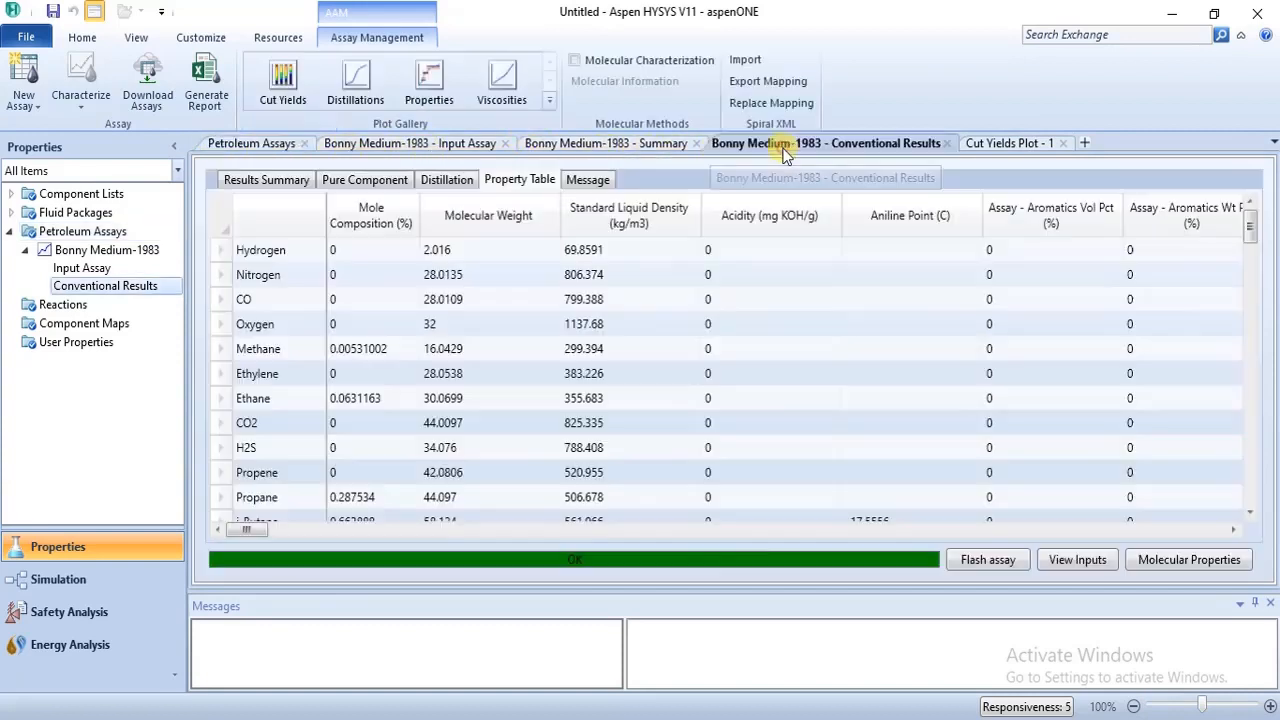
pyautogui.click(336, 100)
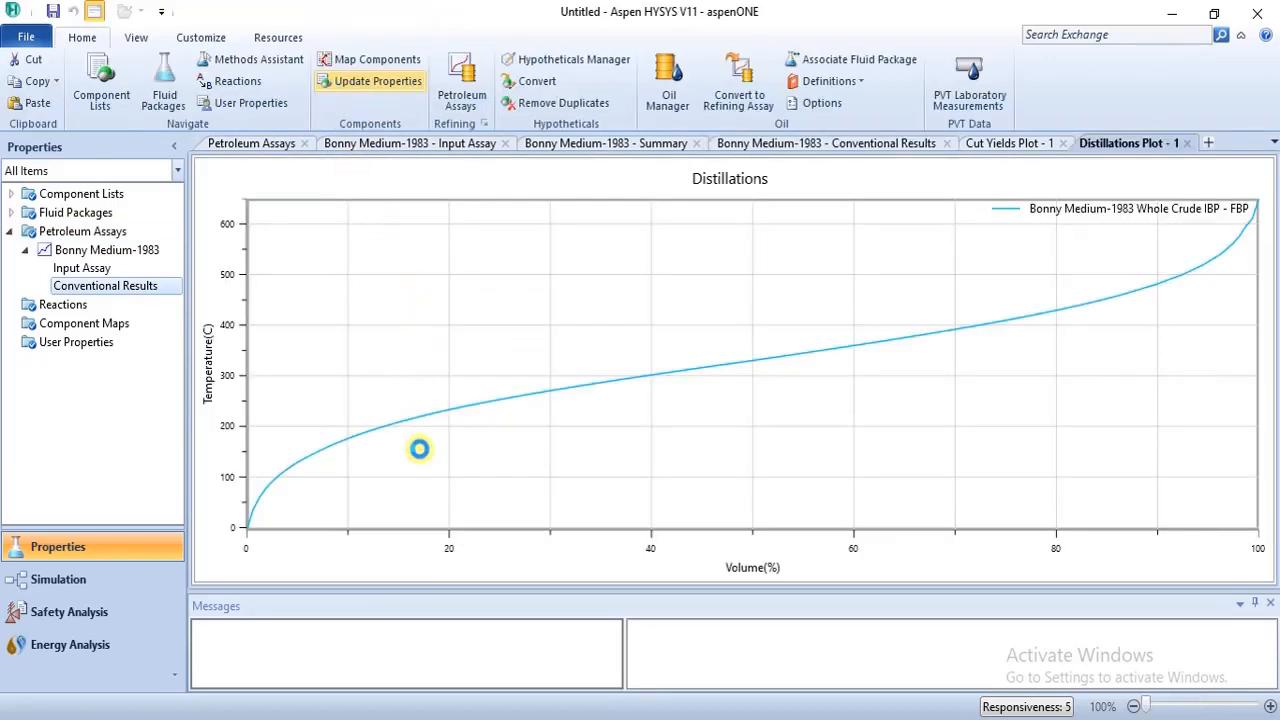
pyautogui.moveTo(427, 470)
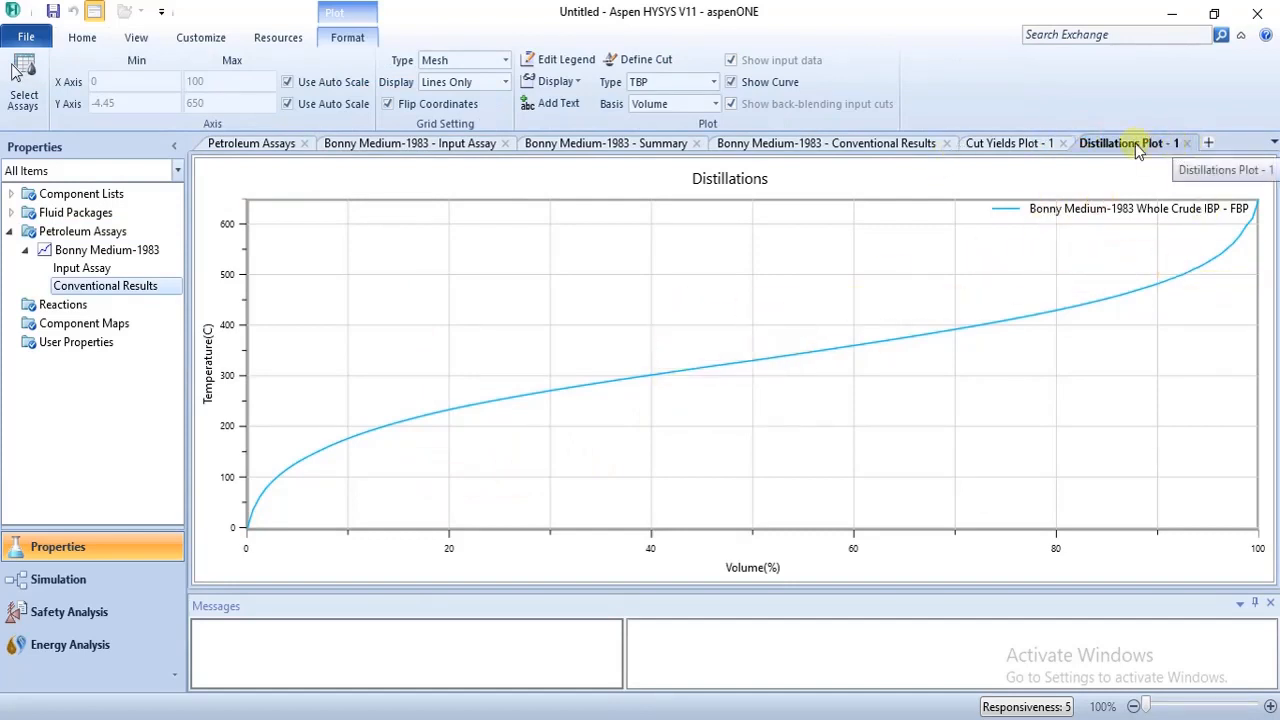
pyautogui.click(1033, 147)
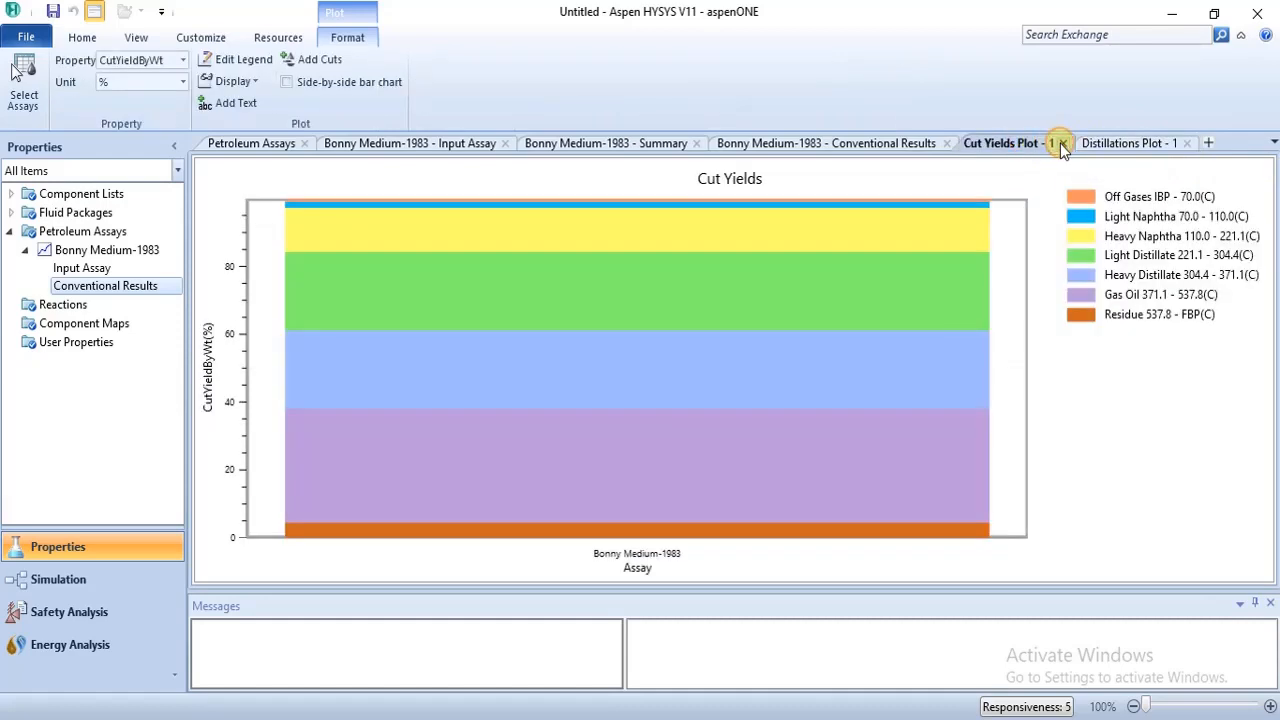
pyautogui.click(1062, 143)
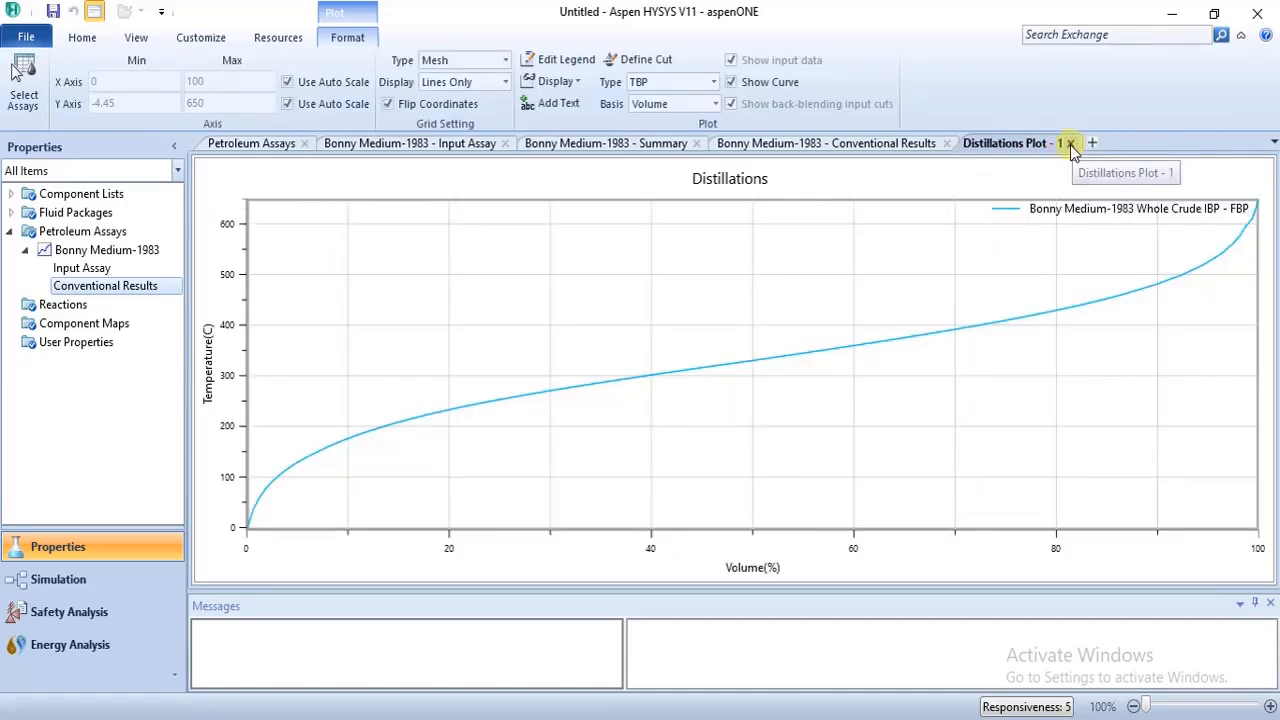
pyautogui.click(1069, 144)
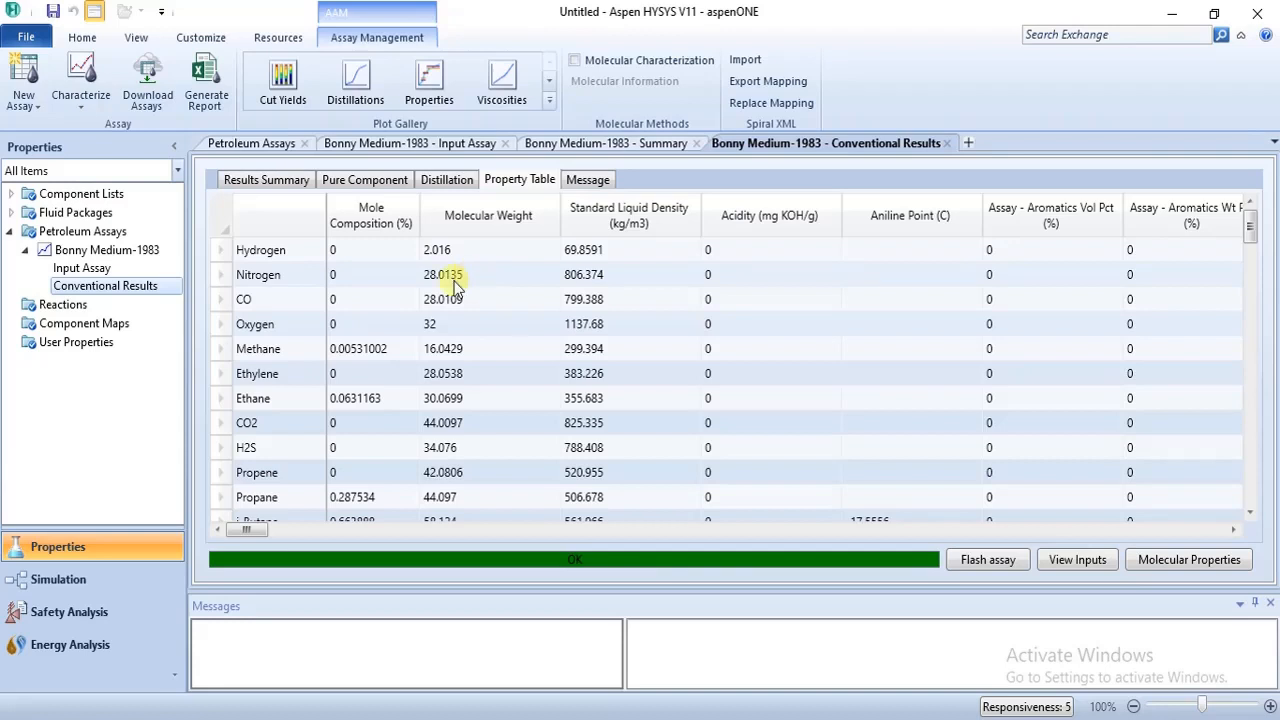
# Step: Open the Bonny Medium-1983 summary and look at the options for importing a new assay from AspenTech-format files, without importing anything
pyautogui.doubleClick(124, 255)
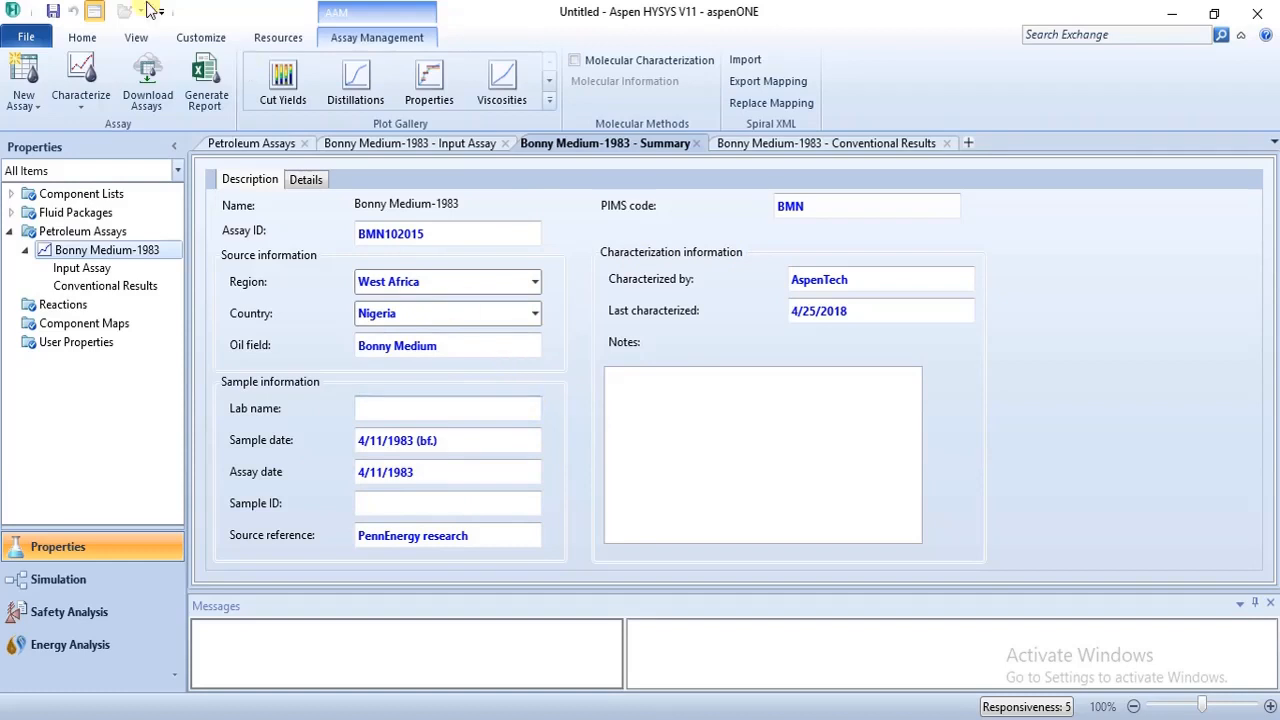
pyautogui.click(43, 106)
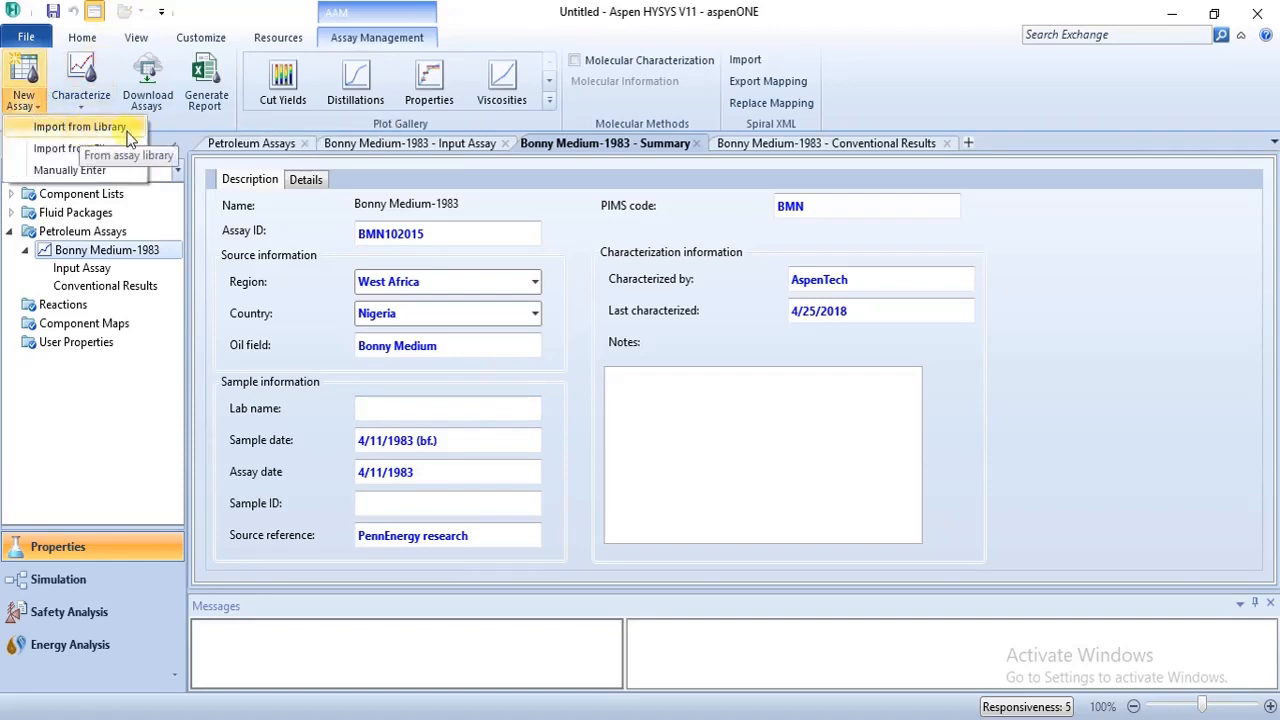
pyautogui.click(86, 148)
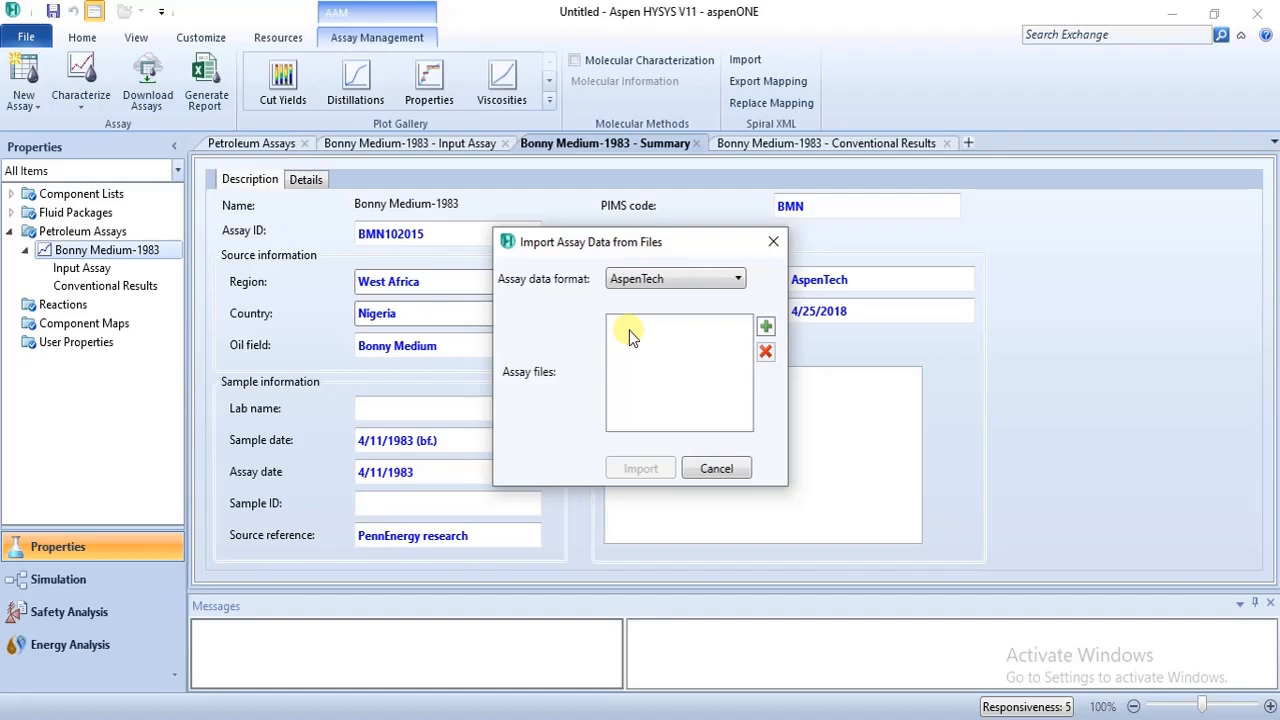
pyautogui.click(765, 326)
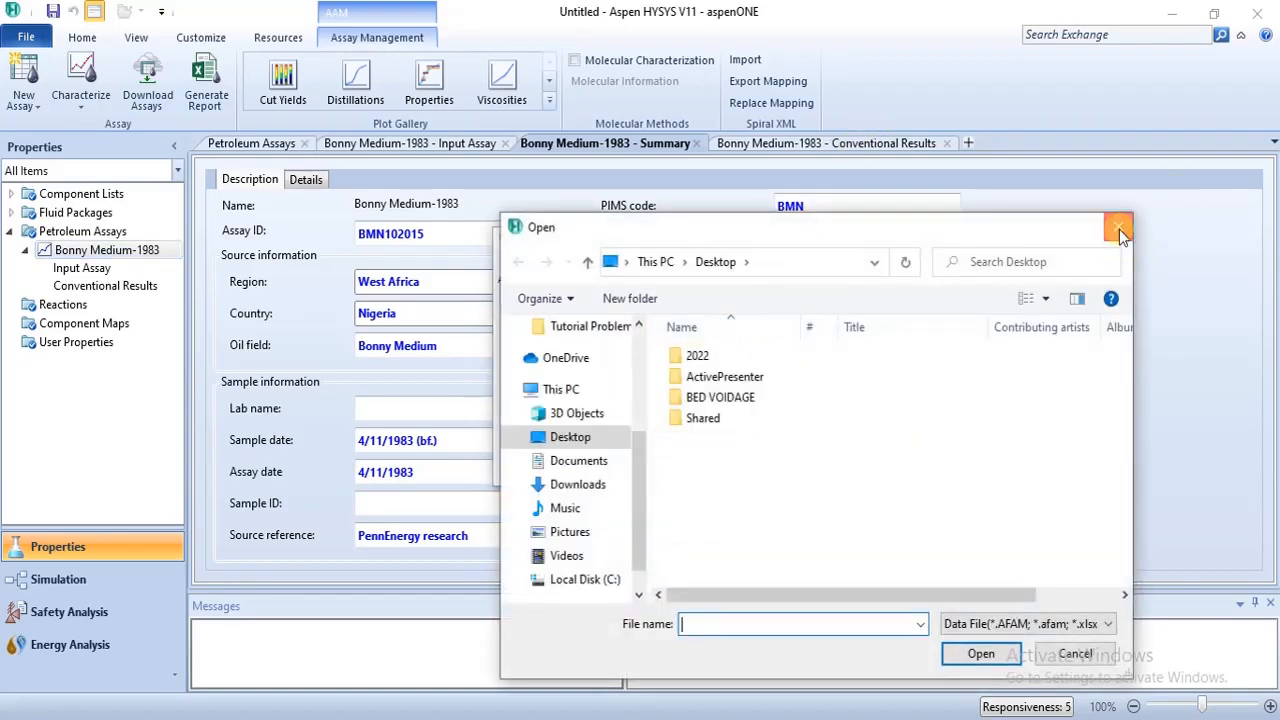
pyautogui.click(1118, 227)
pyautogui.click(766, 327)
pyautogui.click(1118, 227)
pyautogui.click(771, 242)
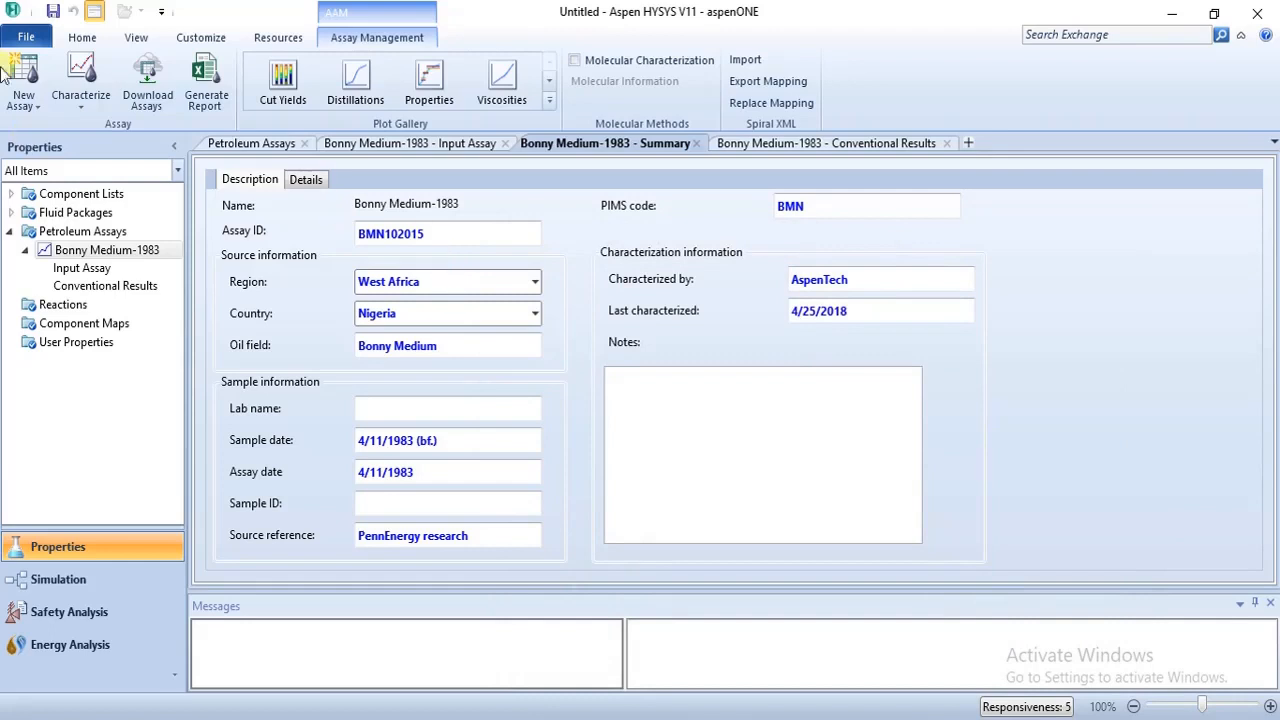
pyautogui.click(29, 107)
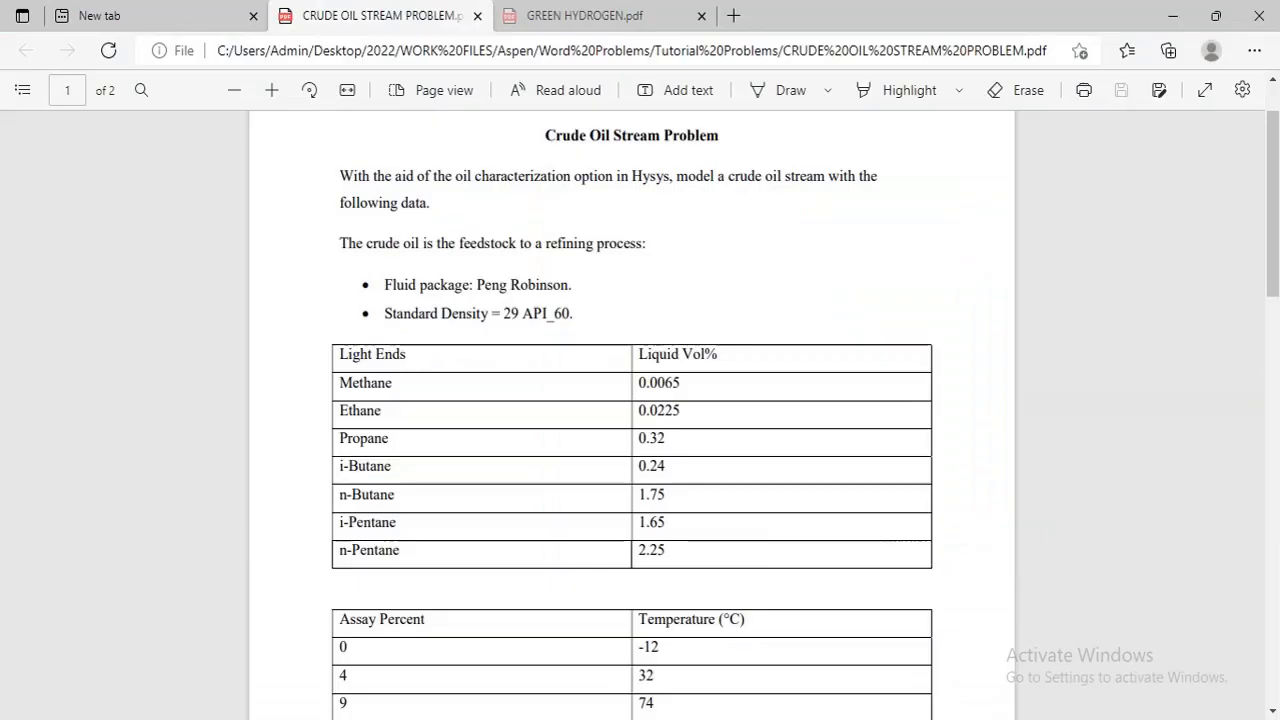
# Step: Review the light ends and assay temperature tables in the CRUDE OIL STREAM PROBLEM PDF and switch to the empty Aspen HYSYS case
pyautogui.moveTo(845, 630)
pyautogui.moveTo(1270, 266); pyautogui.dragTo(1270, 352)
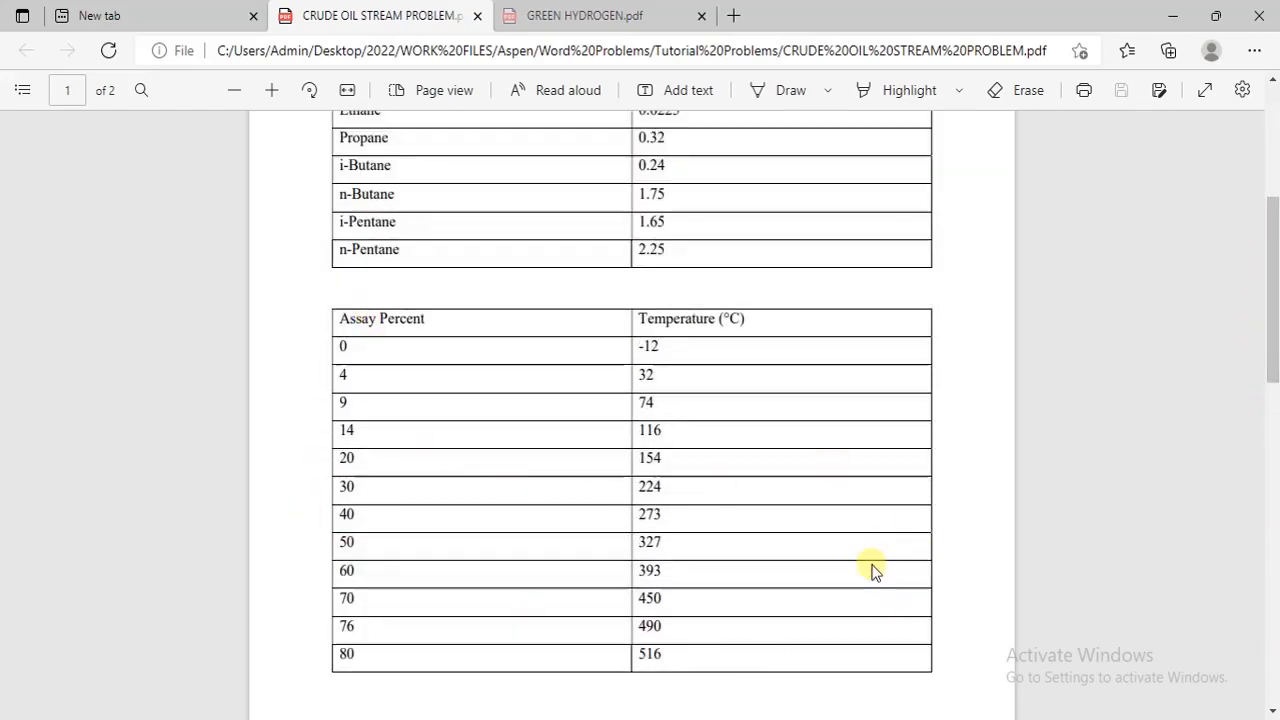
pyautogui.hotkey('alt', 'Tab')
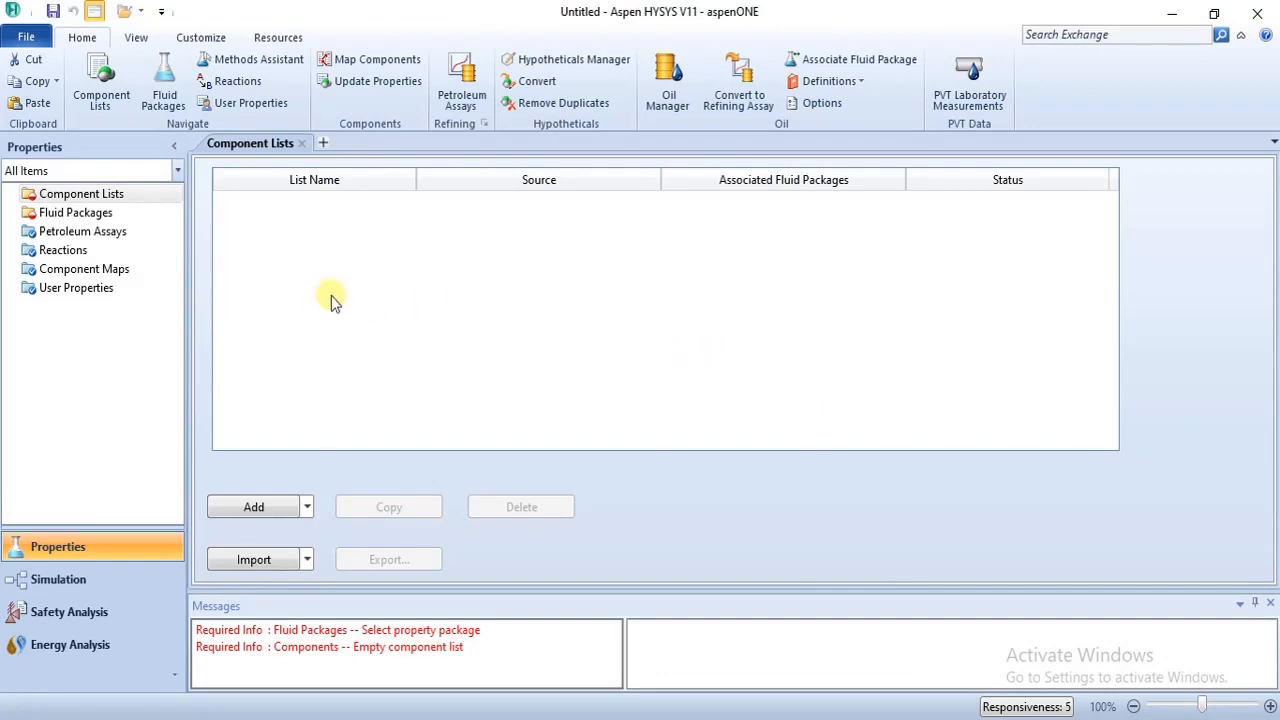
# Step: Start a manually entered petroleum assay and select Assay Components Celsius to 850C as its component list
pyautogui.click(55, 231)
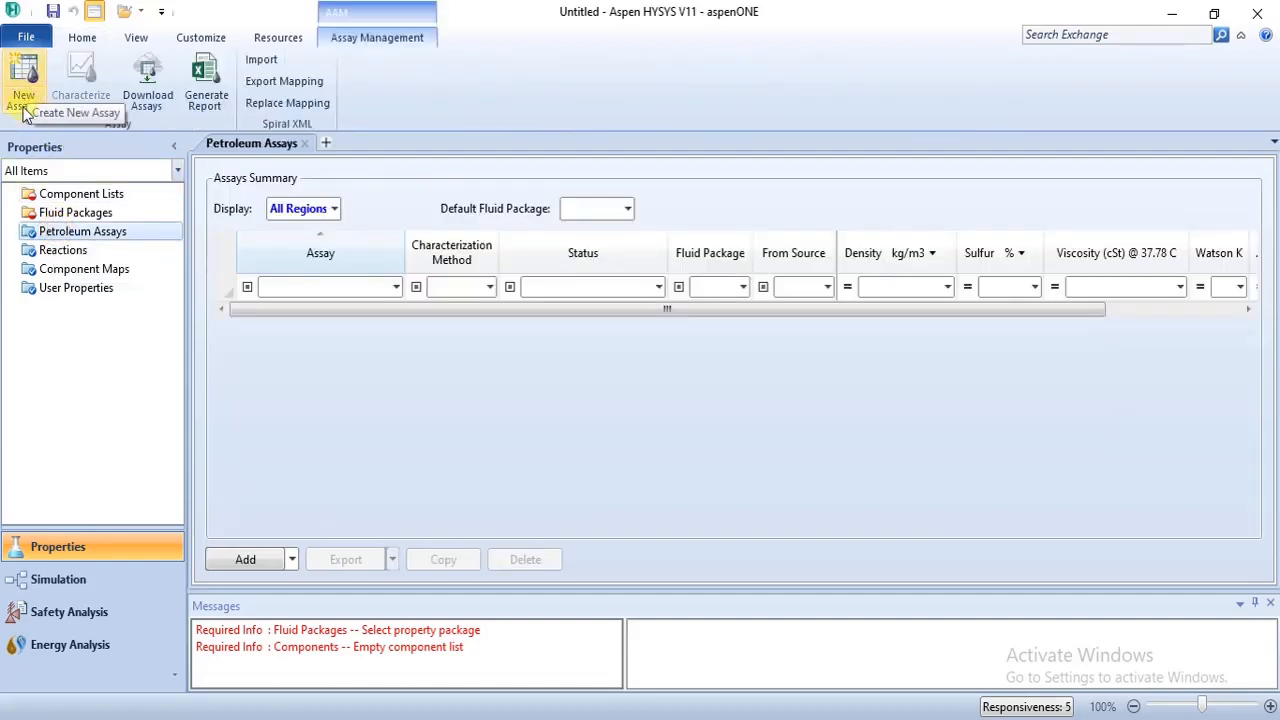
pyautogui.click(40, 104)
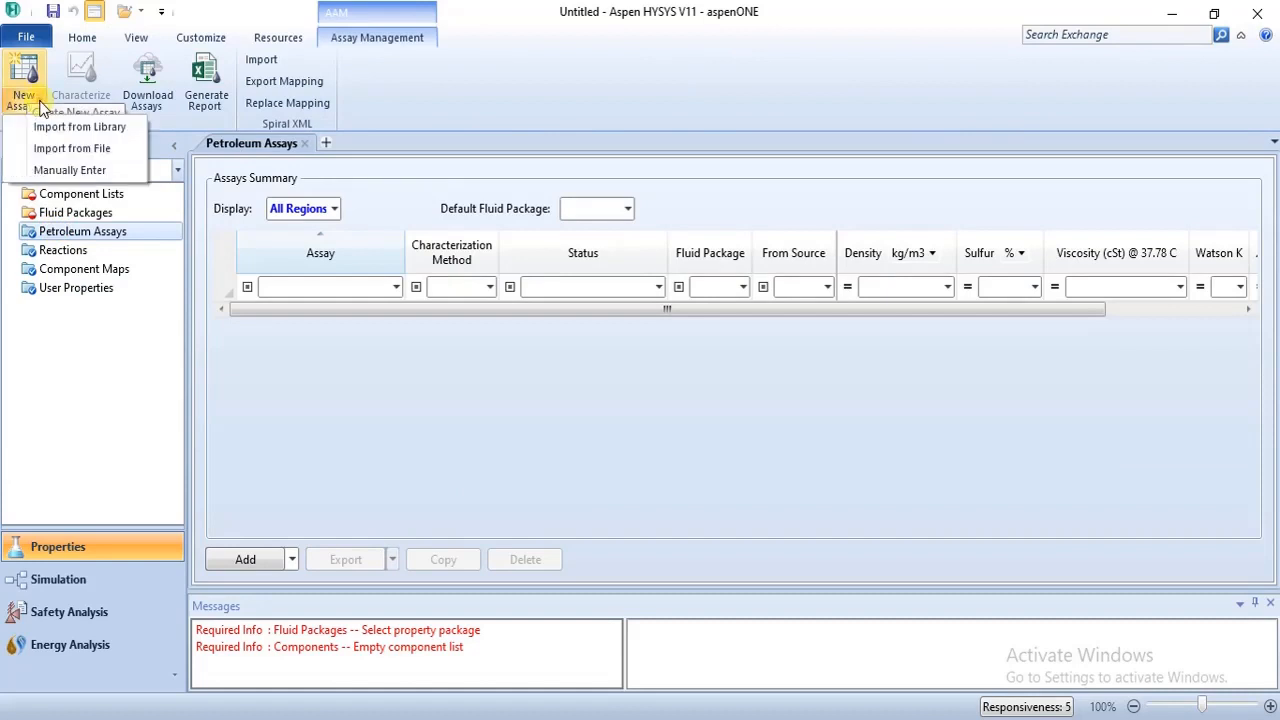
pyautogui.click(80, 168)
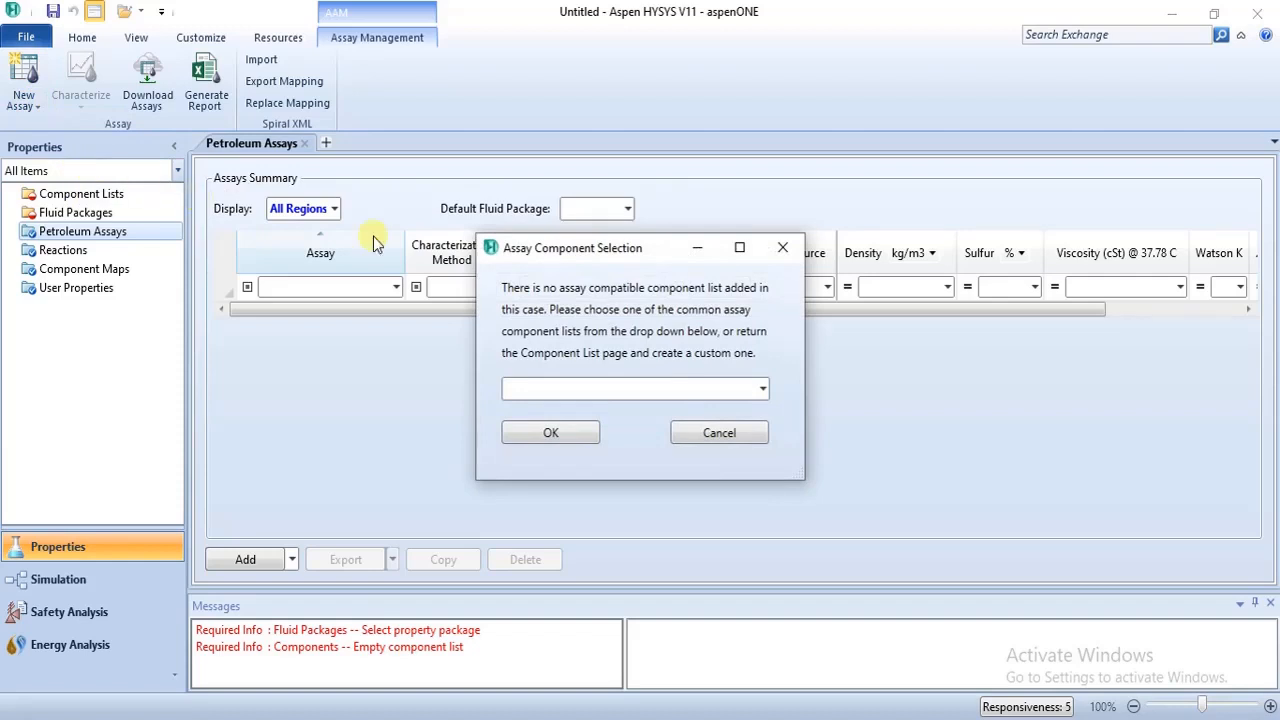
pyautogui.click(763, 389)
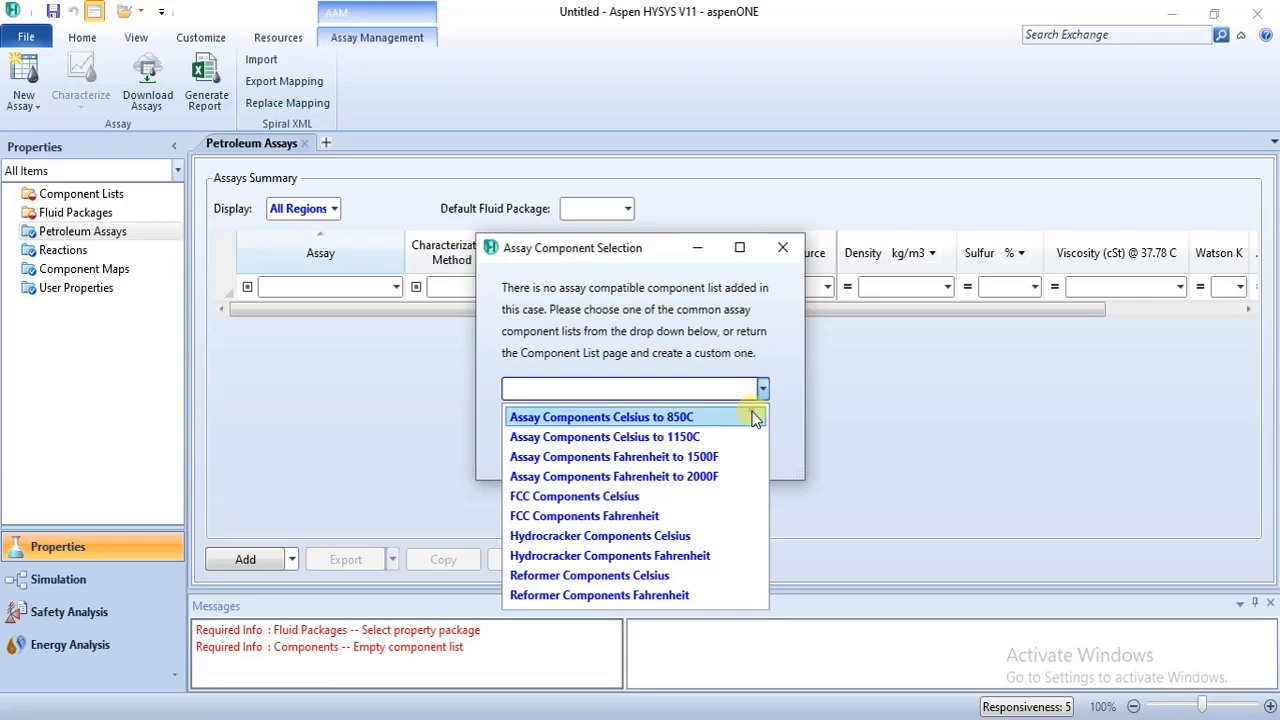
pyautogui.click(755, 418)
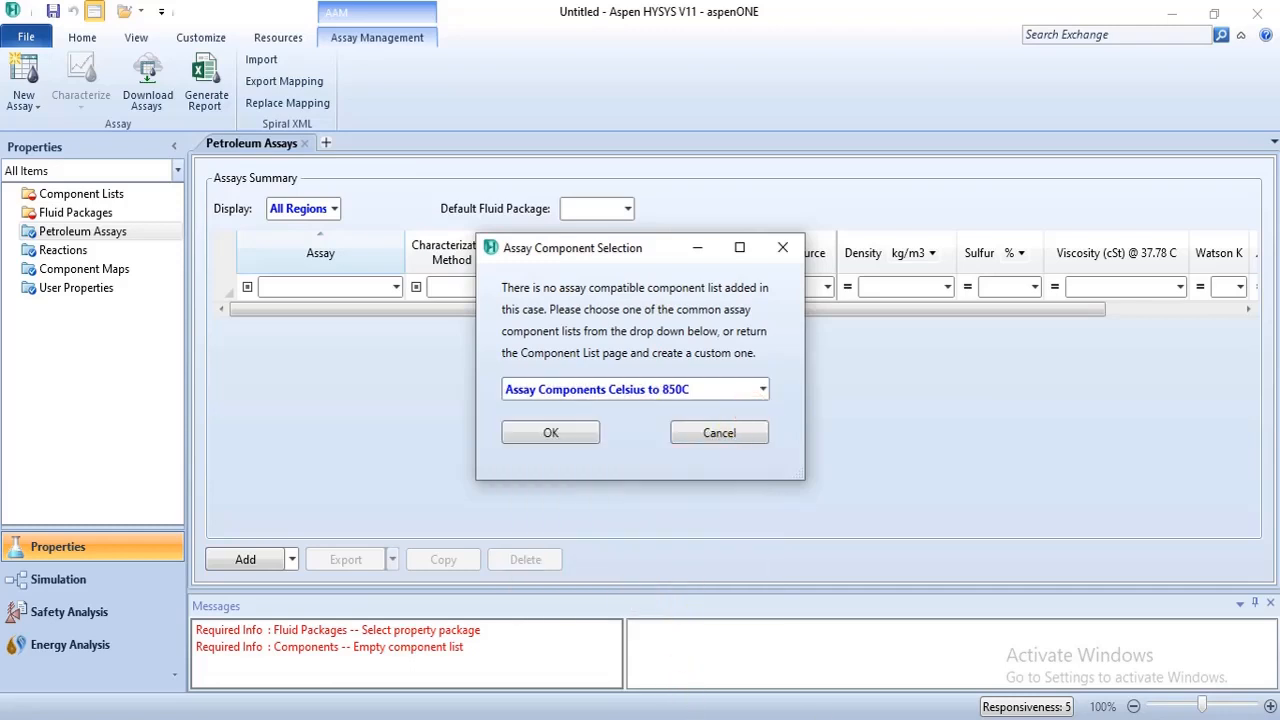
# Step: Check the assay temperatures in the crude oil problem PDF and confirm Assay Components Celsius to 850C for the new assay
pyautogui.moveTo(490, 715)
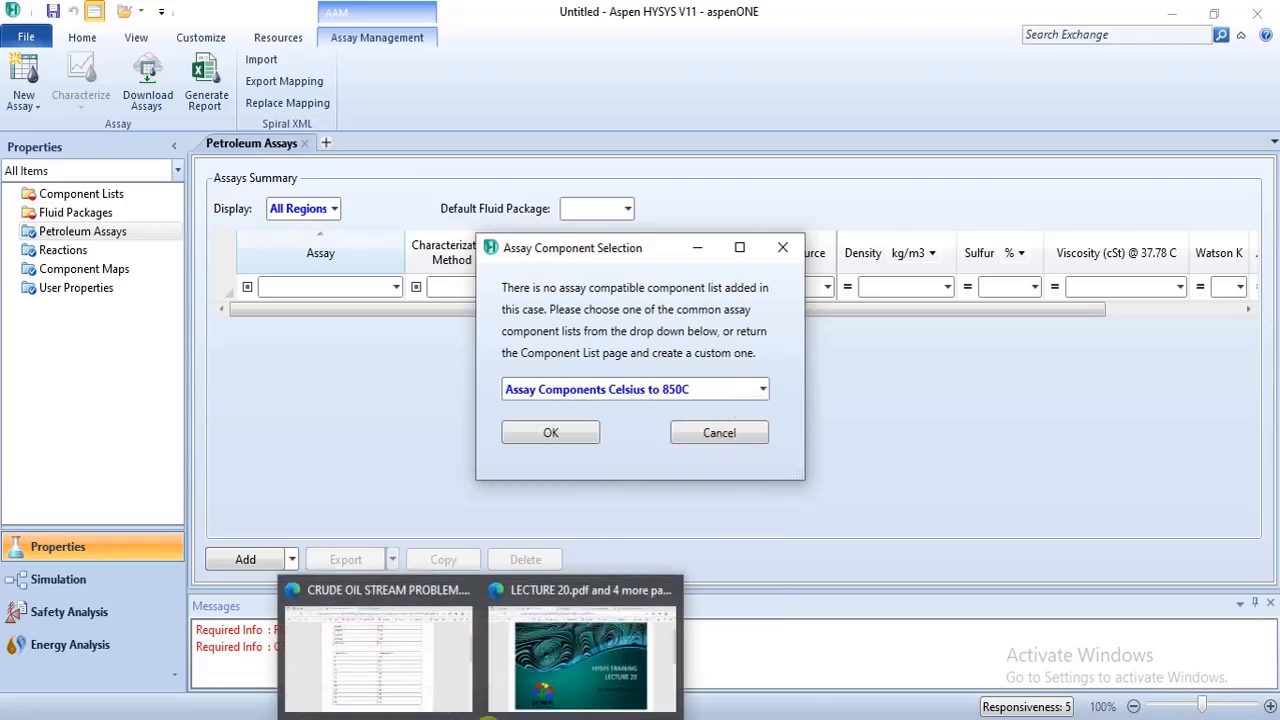
pyautogui.click(445, 697)
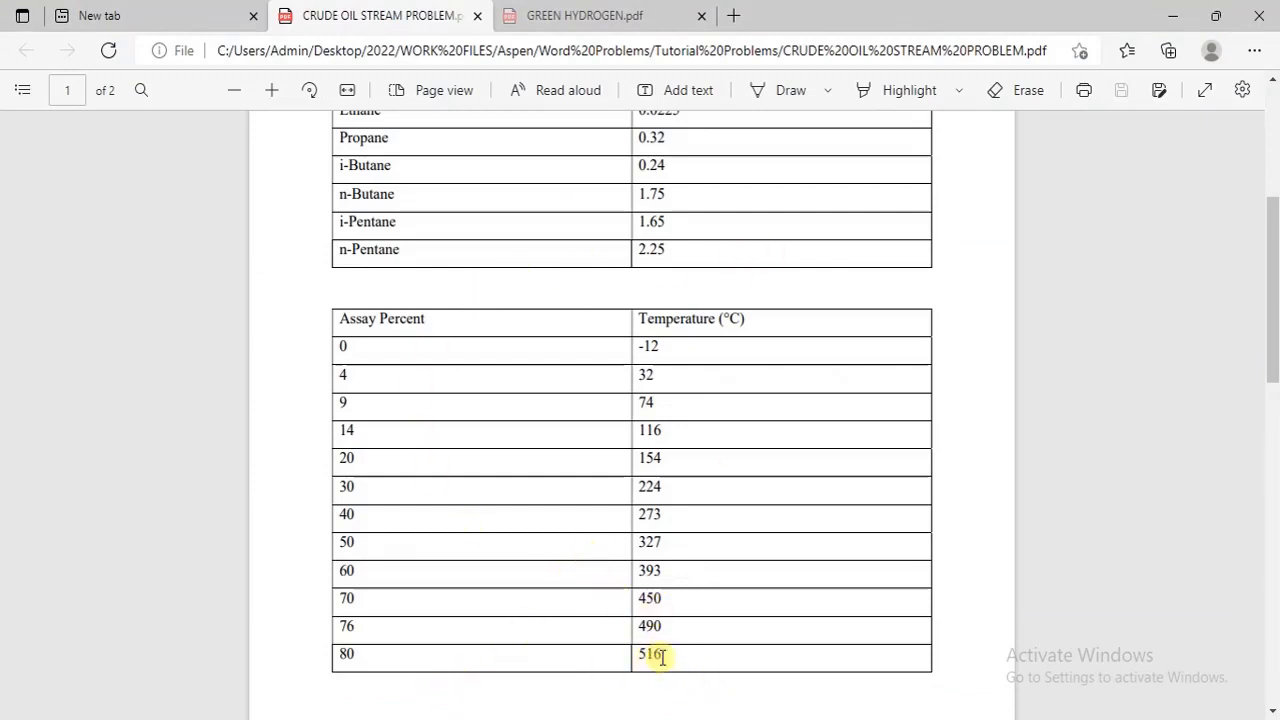
pyautogui.moveTo(852, 718)
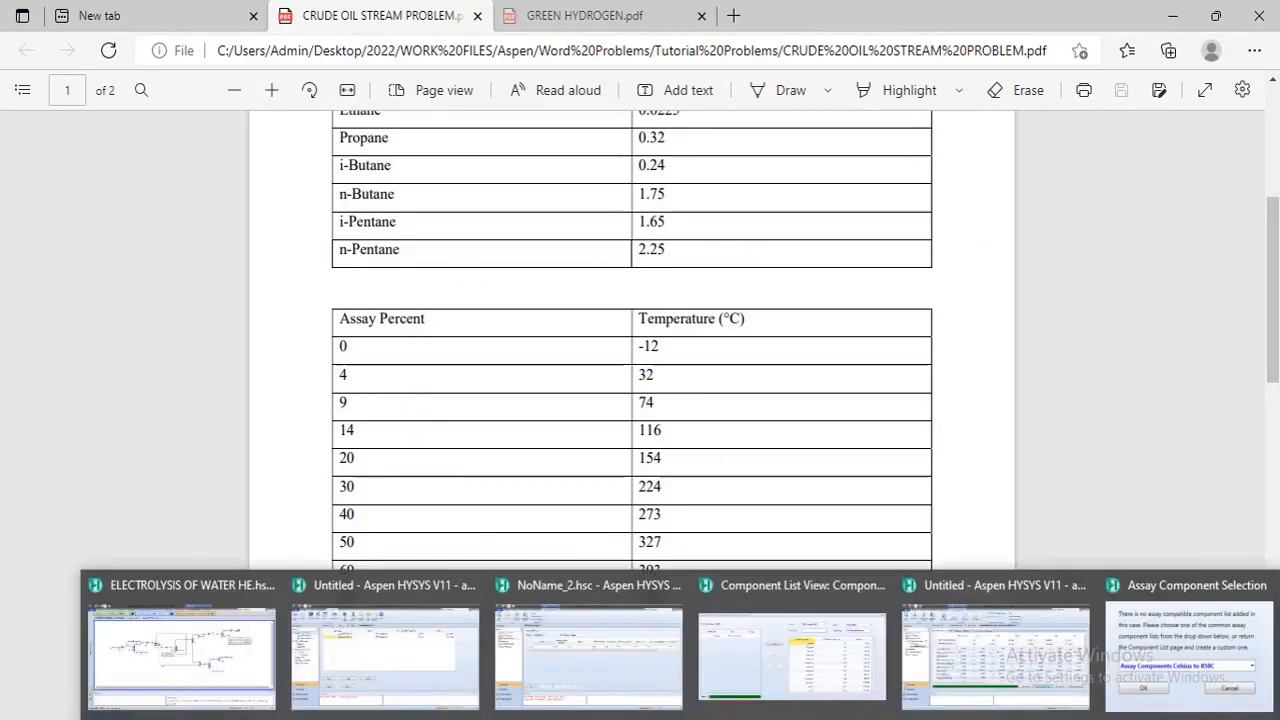
pyautogui.click(1192, 640)
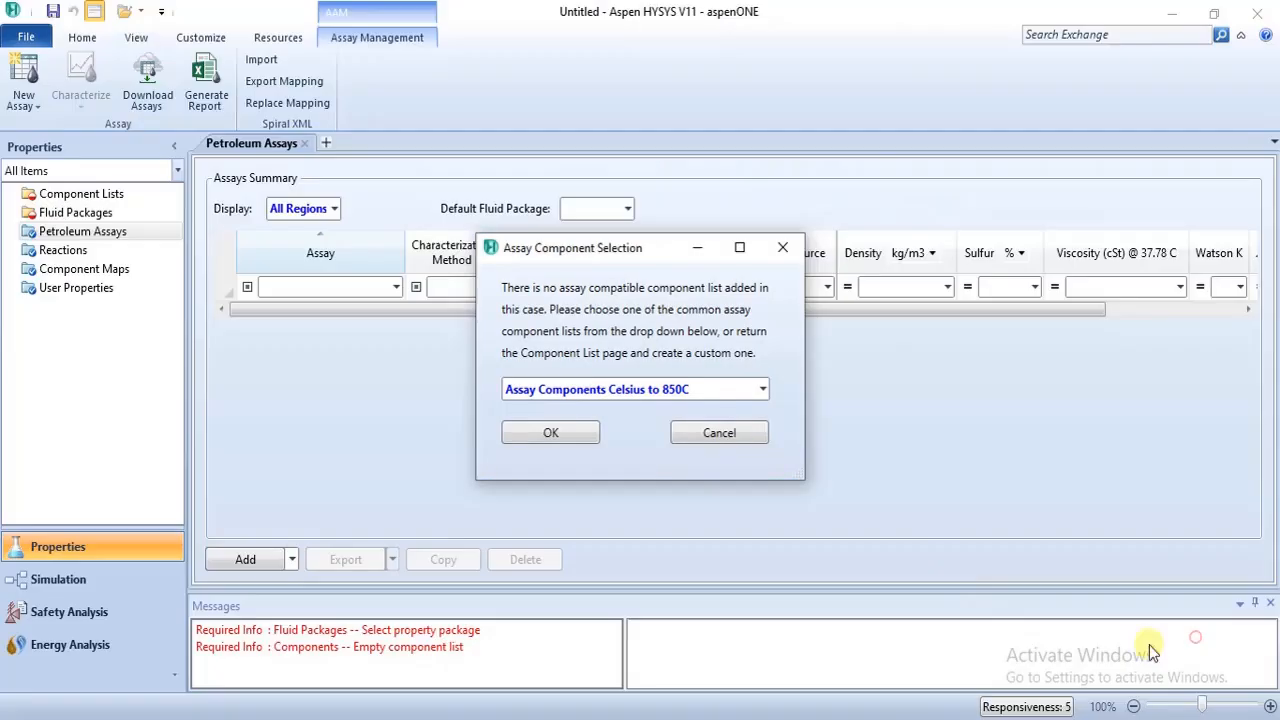
pyautogui.click(762, 389)
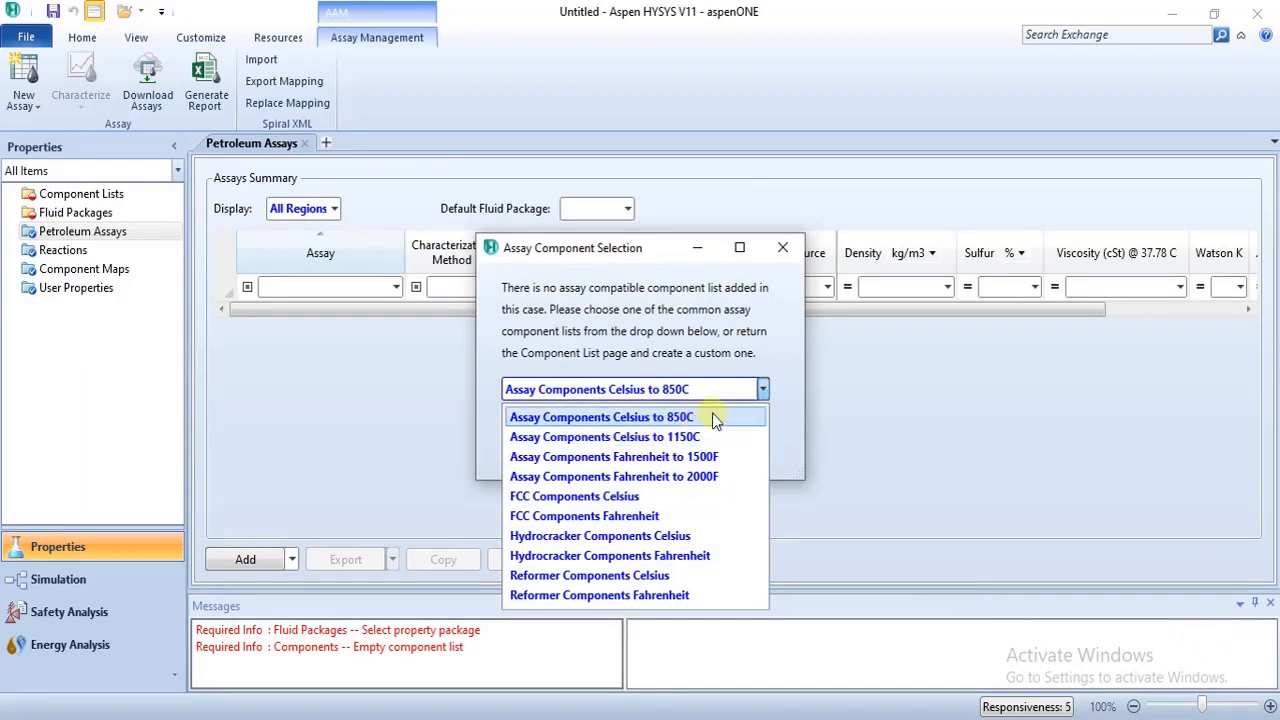
pyautogui.click(712, 417)
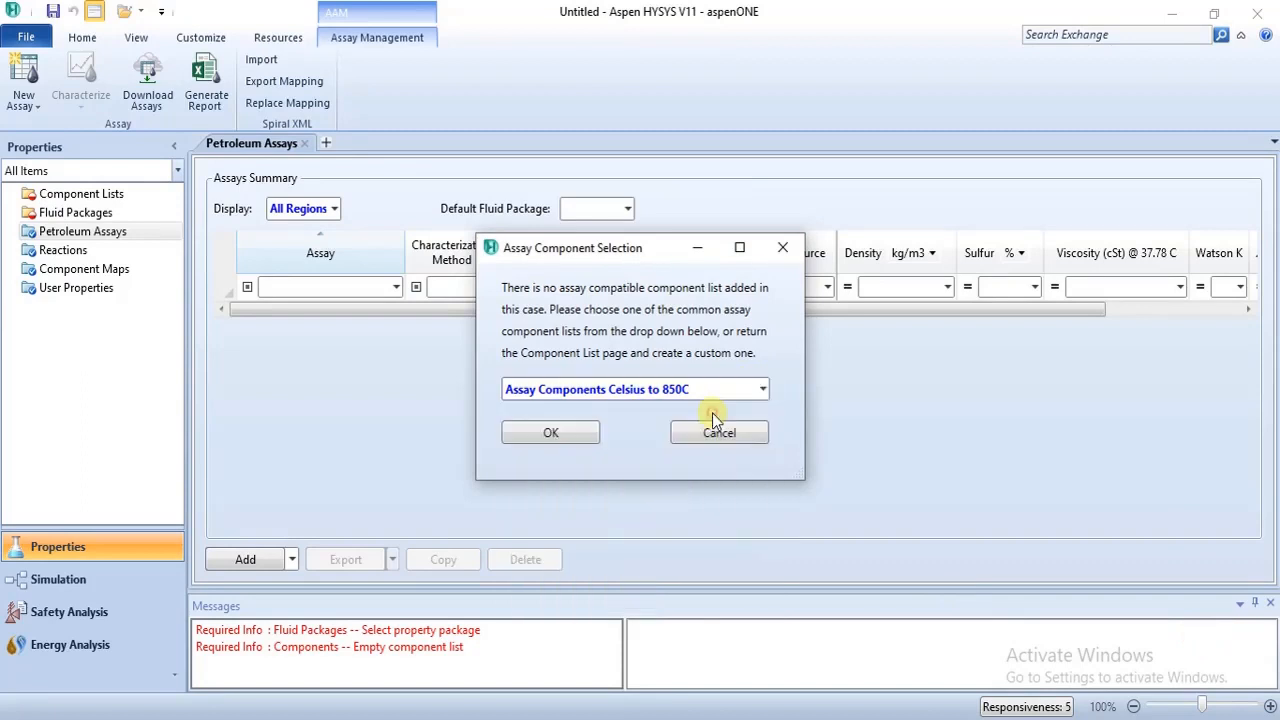
pyautogui.click(557, 433)
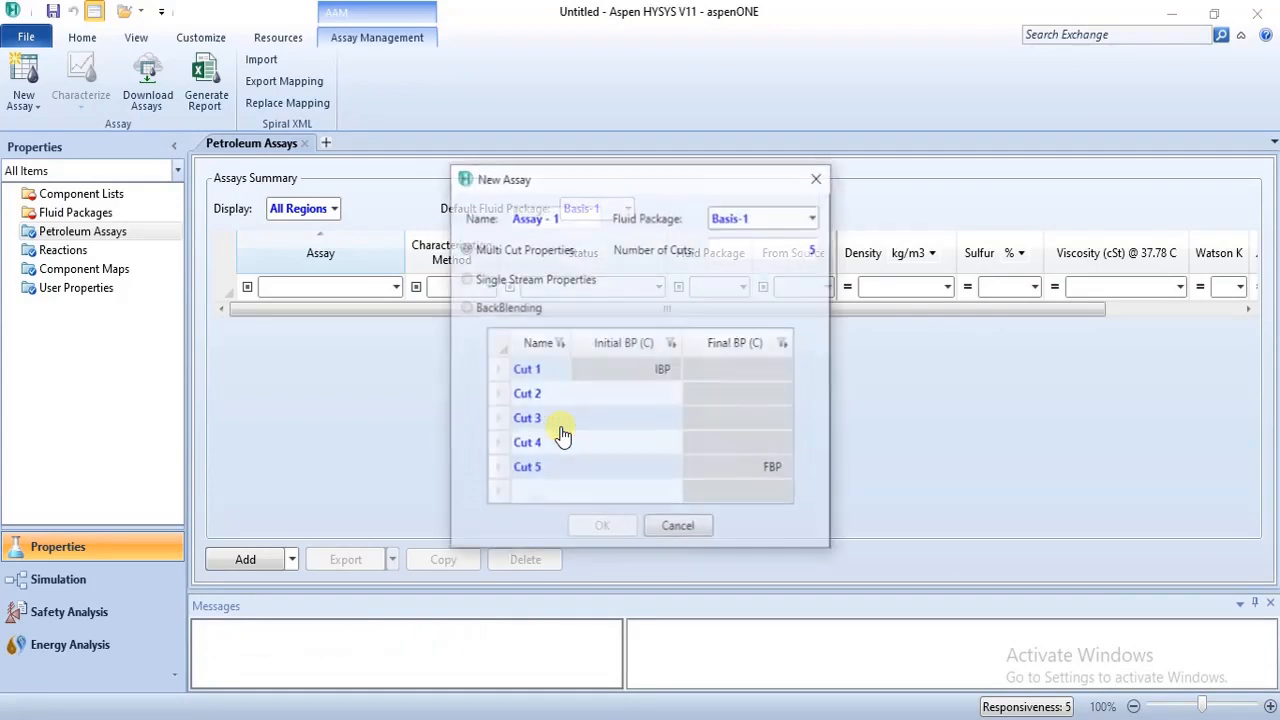
# Step: Define the new assay by Single Stream Properties and consult the assay percent and temperature table in the problem PDF
pyautogui.click(463, 249)
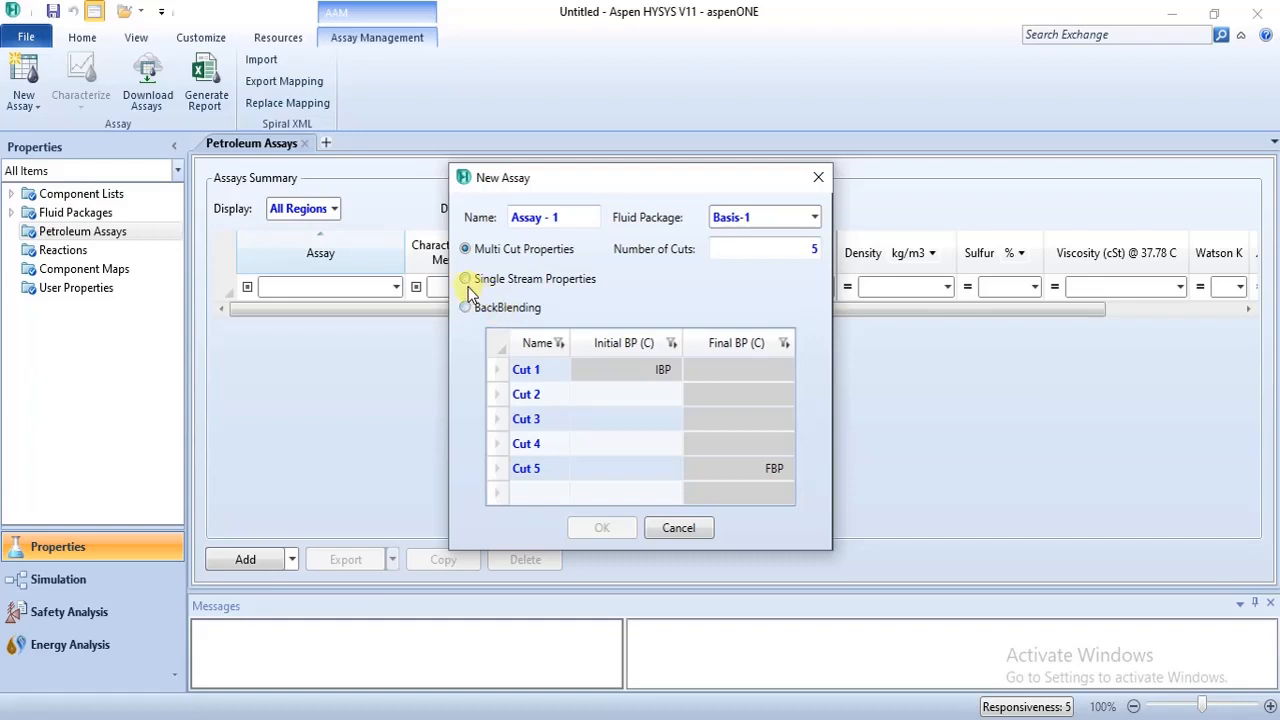
pyautogui.click(467, 285)
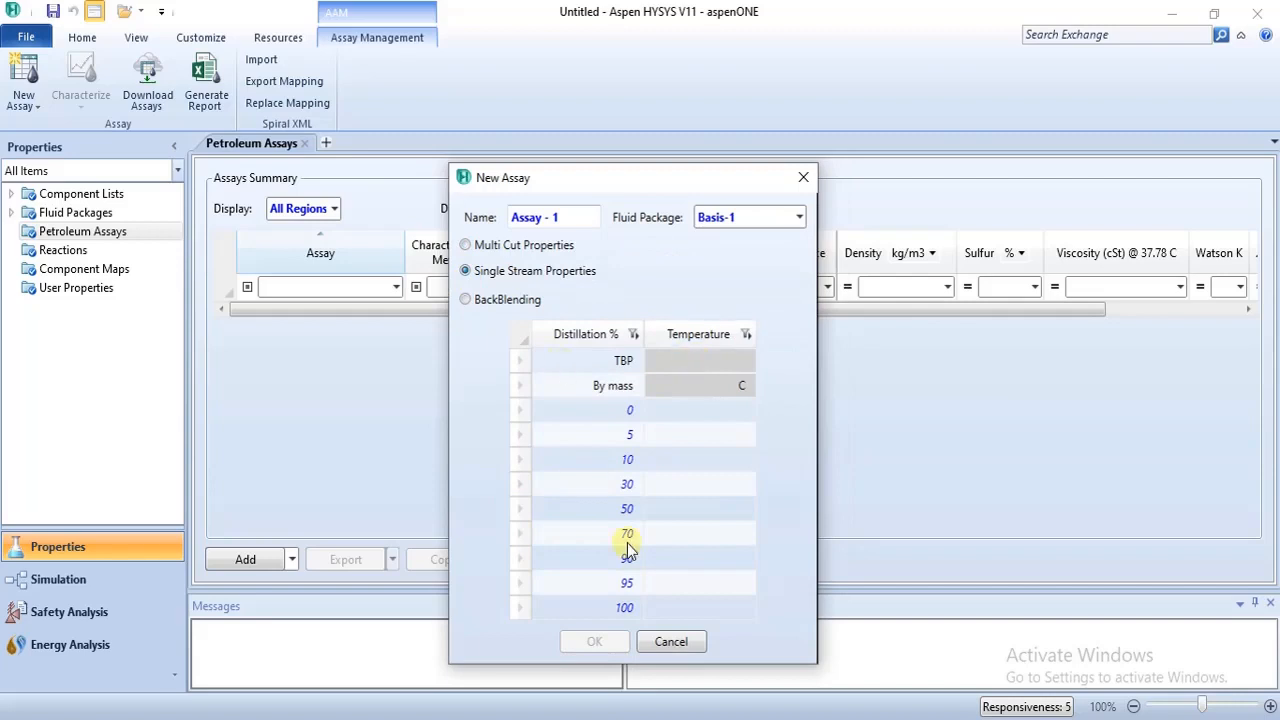
pyautogui.moveTo(639, 179); pyautogui.dragTo(652, 40)
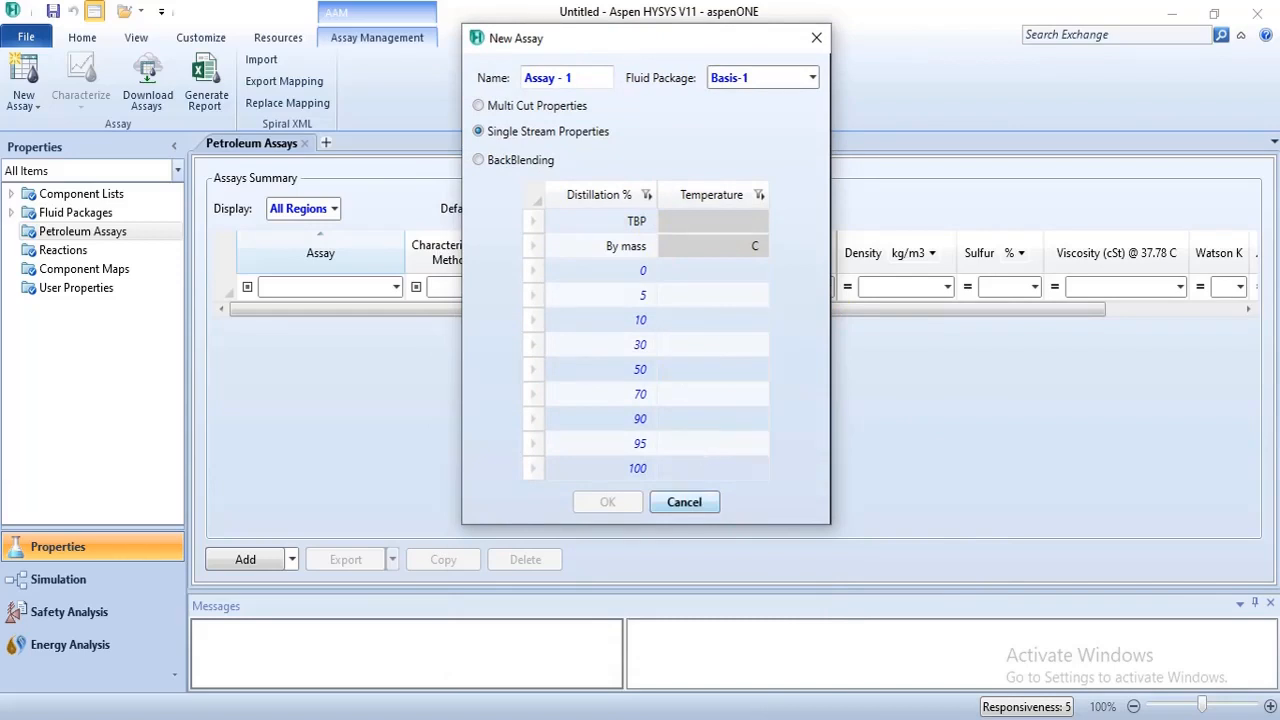
pyautogui.moveTo(487, 717)
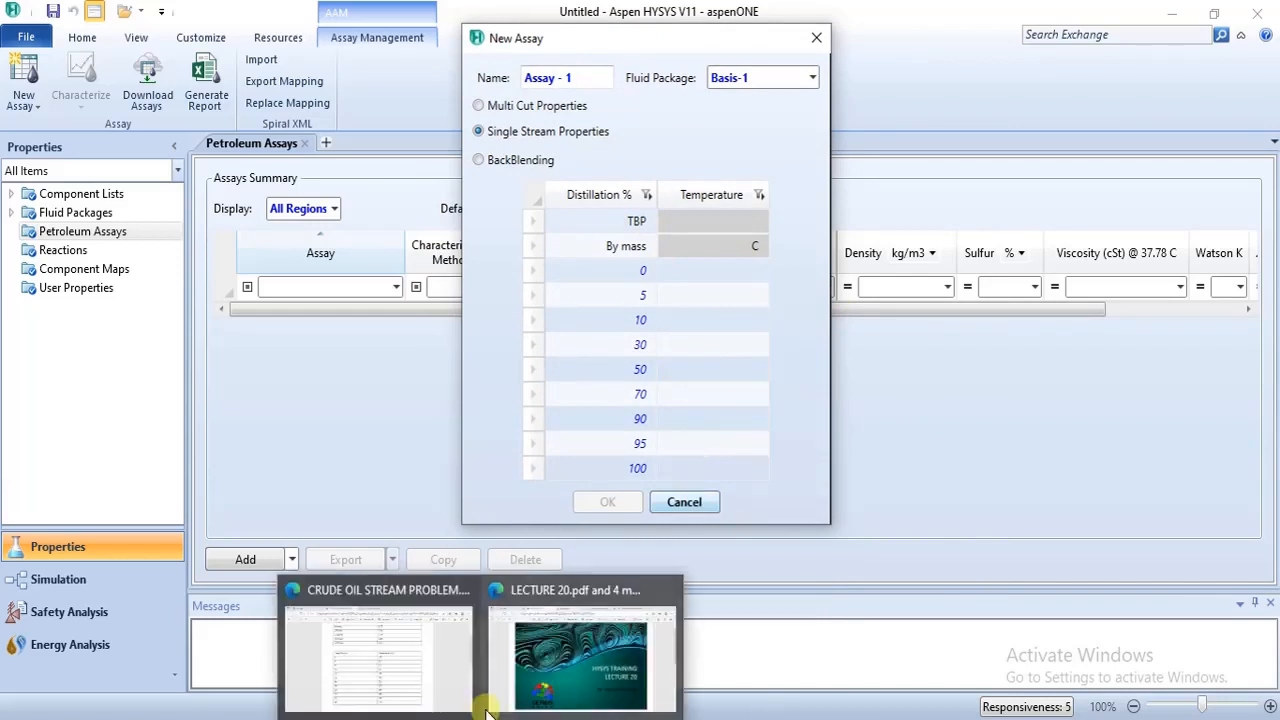
pyautogui.click(464, 659)
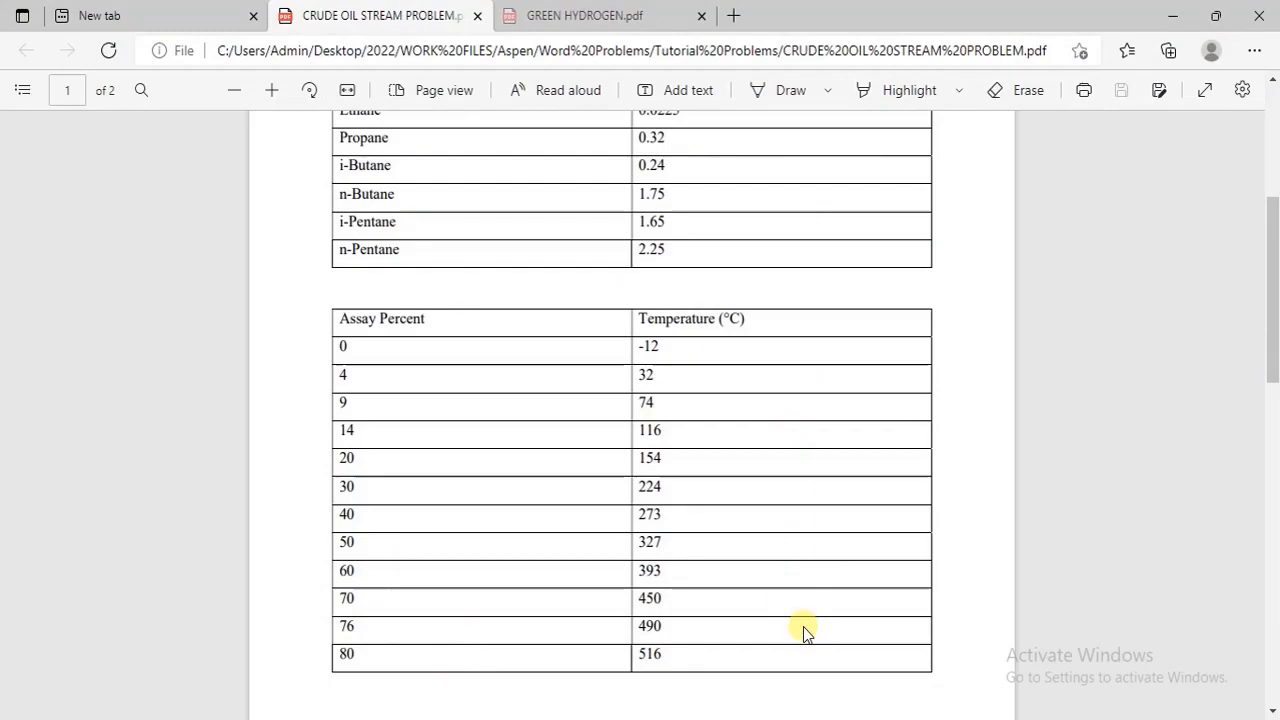
pyautogui.hotkey('alt', 'Tab')
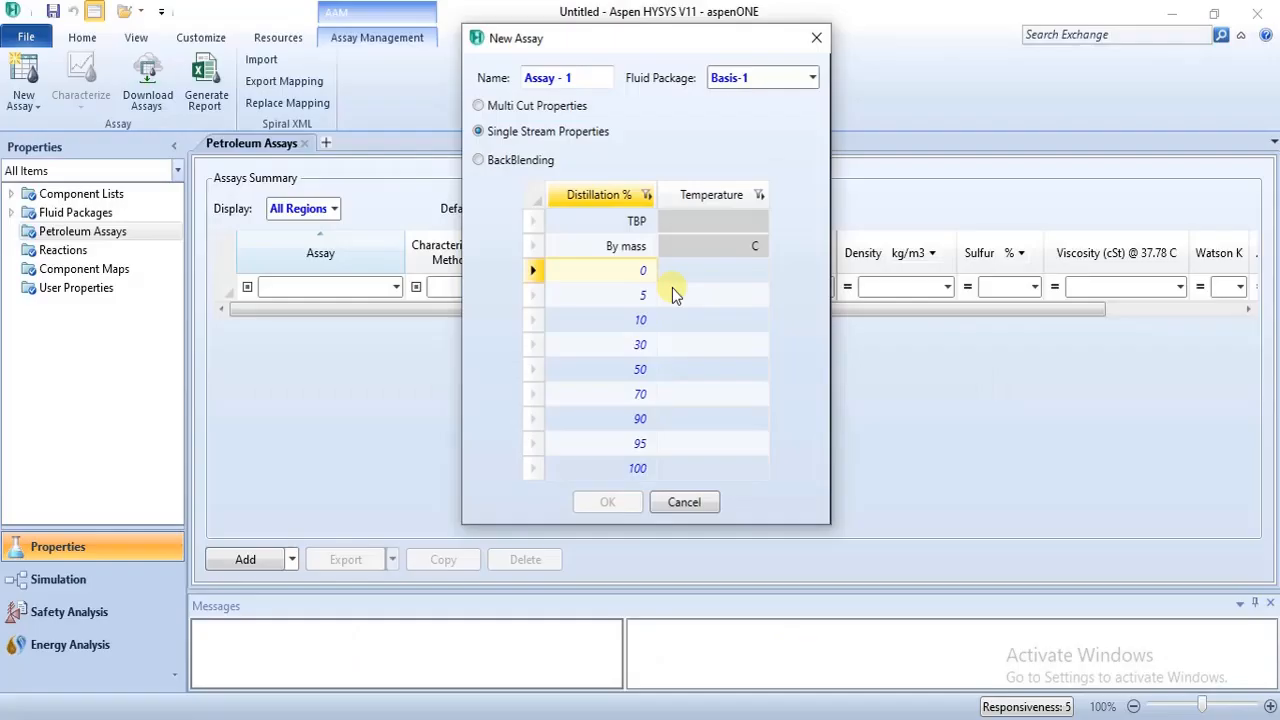
# Step: Enter the first two distillation points of the assay: 0% at -12 °C and 4% at 32 °C
pyautogui.moveTo(480, 699)
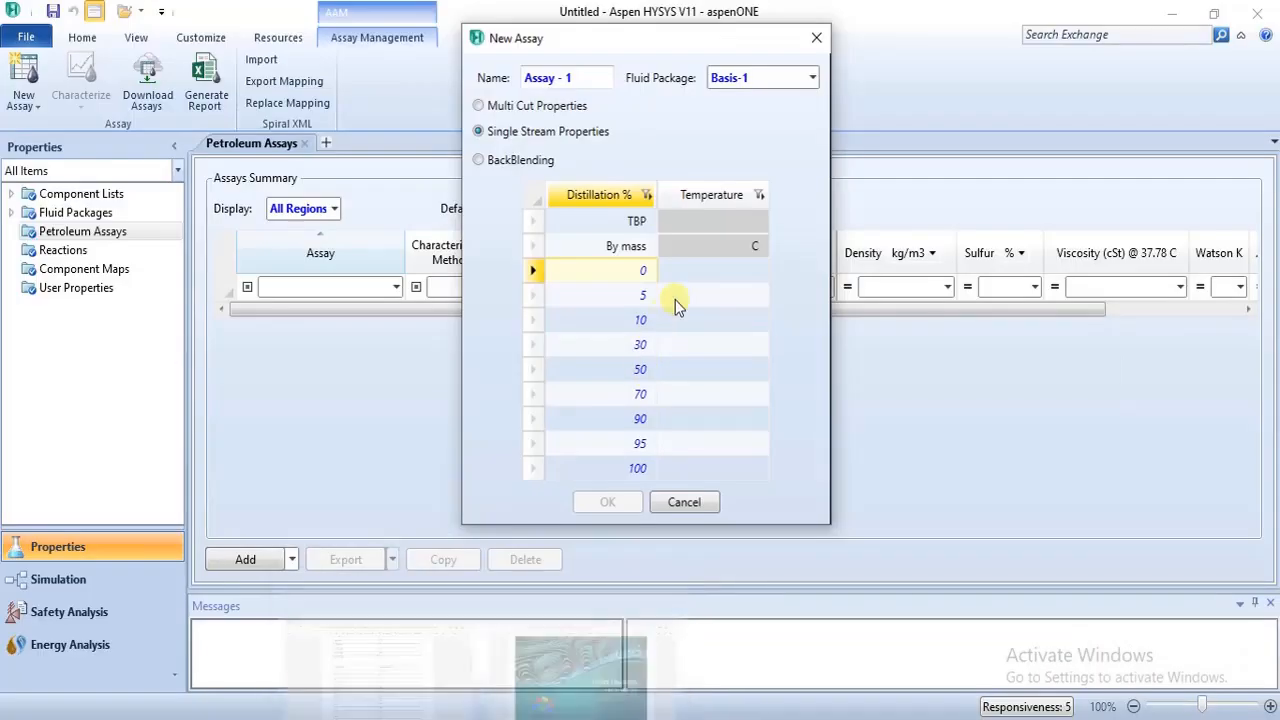
pyautogui.click(692, 274)
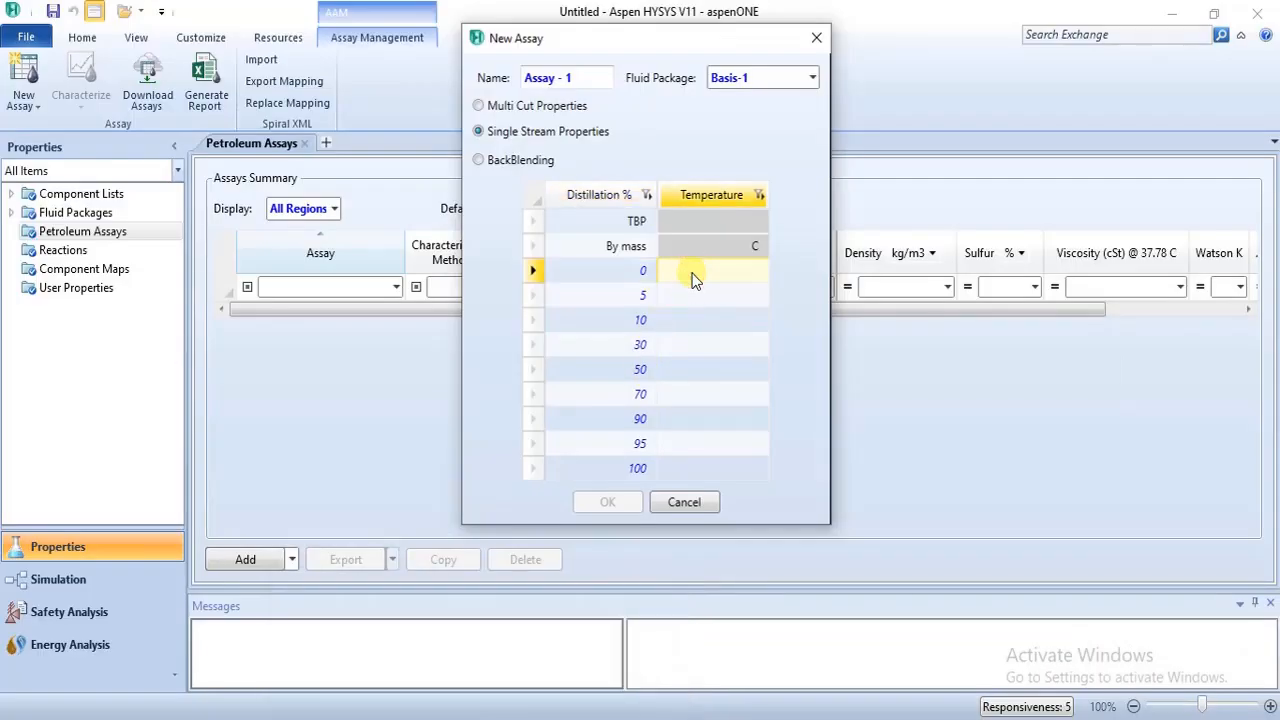
pyautogui.write('-12')
pyautogui.press('Return')
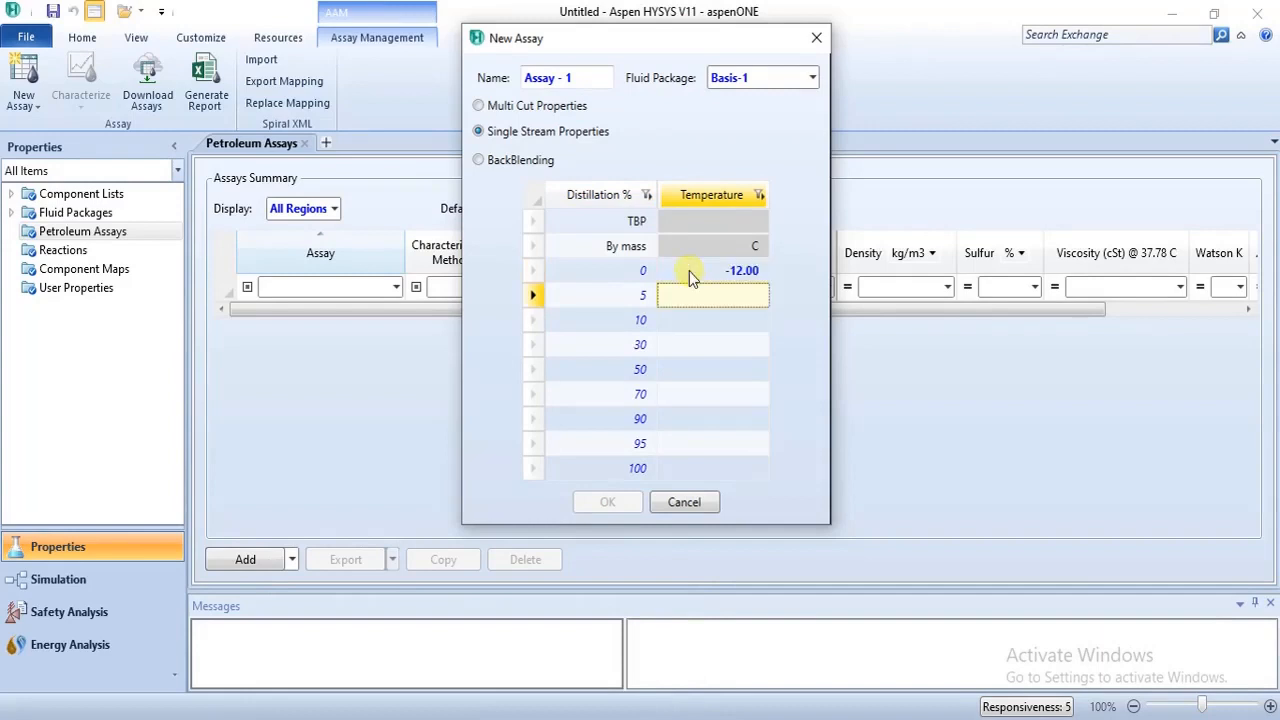
pyautogui.click(643, 295)
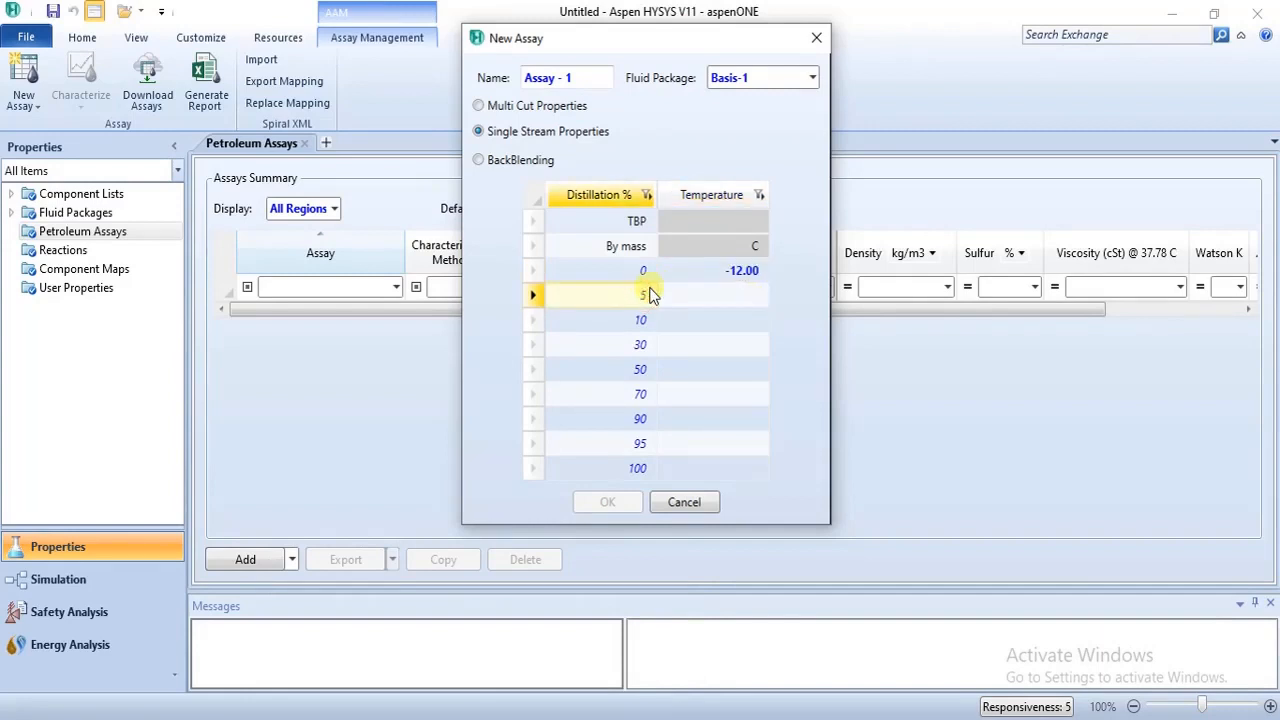
pyautogui.write('4')
pyautogui.press('Return')
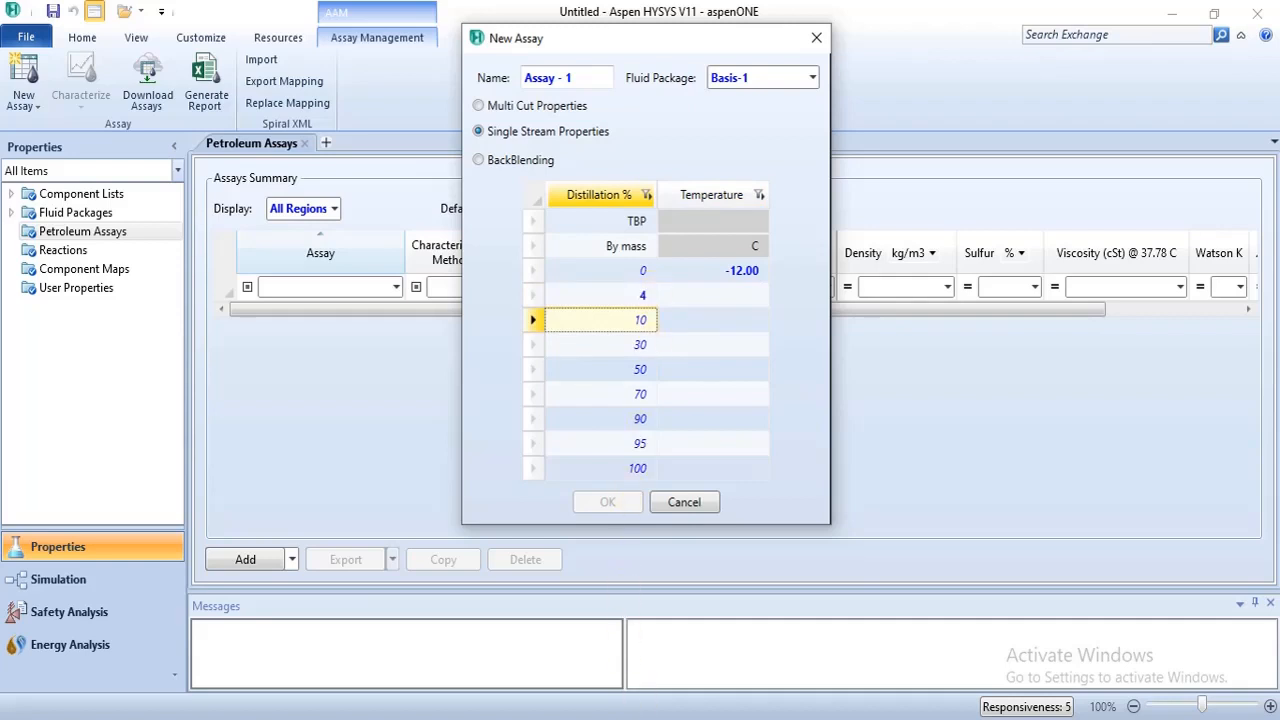
pyautogui.moveTo(478, 718)
pyautogui.moveTo(427, 681)
pyautogui.click(716, 288)
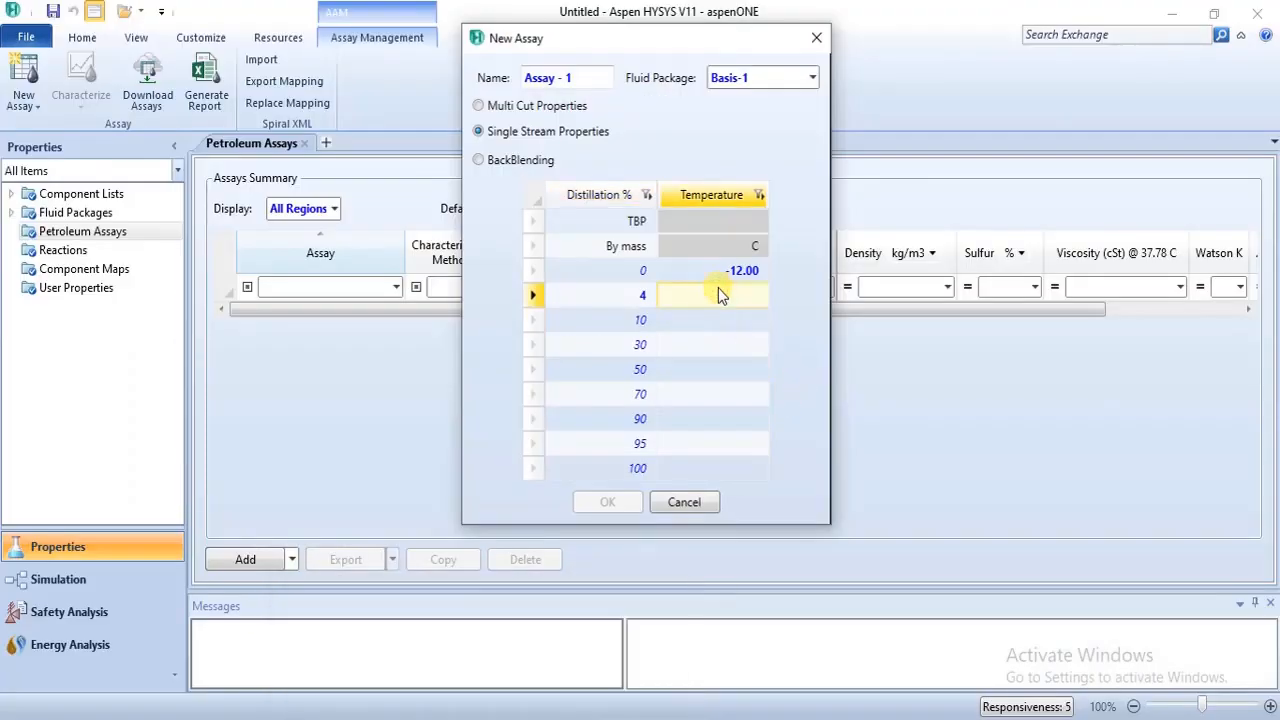
pyautogui.write('32')
pyautogui.press('Return')
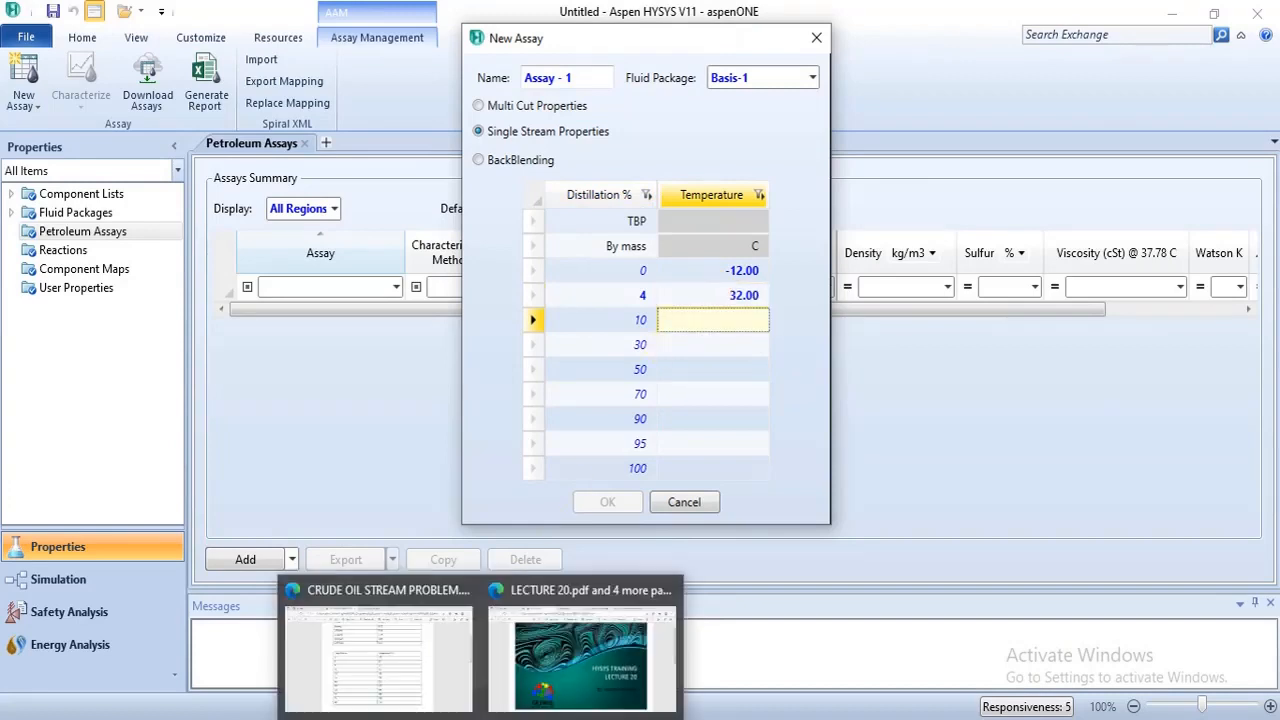
# Step: Enter the next distillation points (% / °C): 9/74, 14/116, 20/154, 30/224, 40/273 and 50/327
pyautogui.moveTo(457, 660)
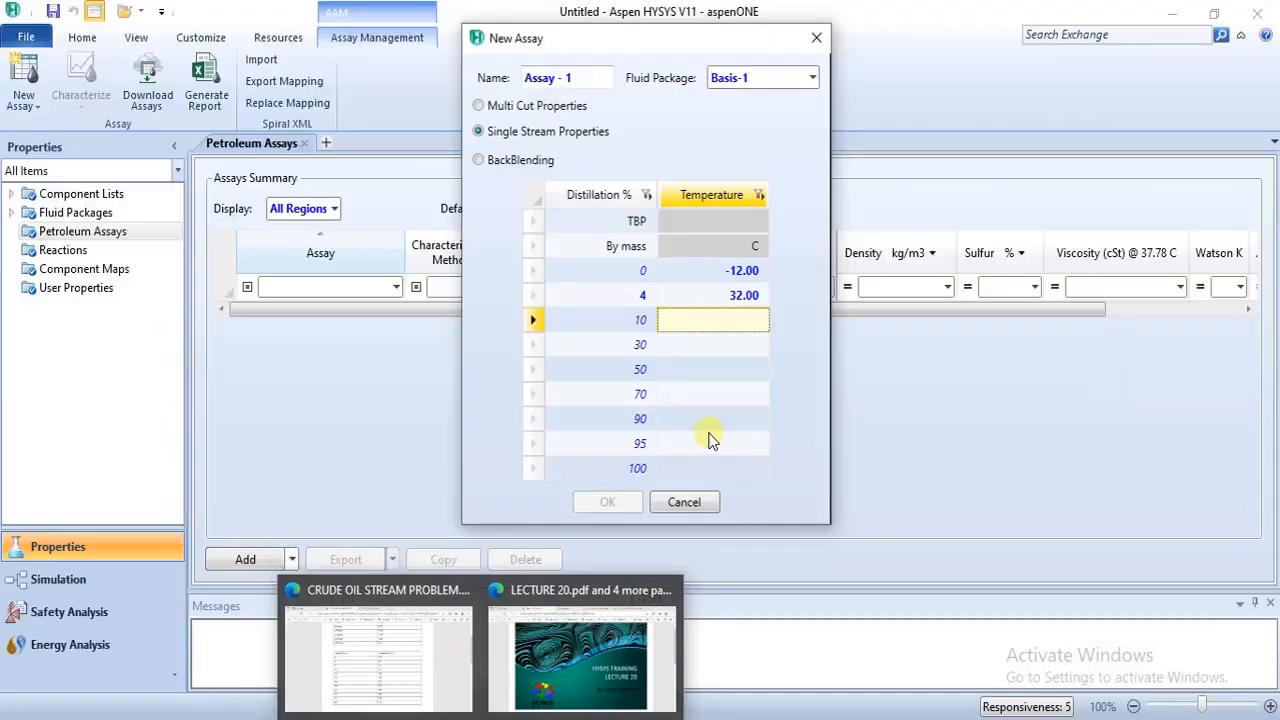
pyautogui.click(640, 322)
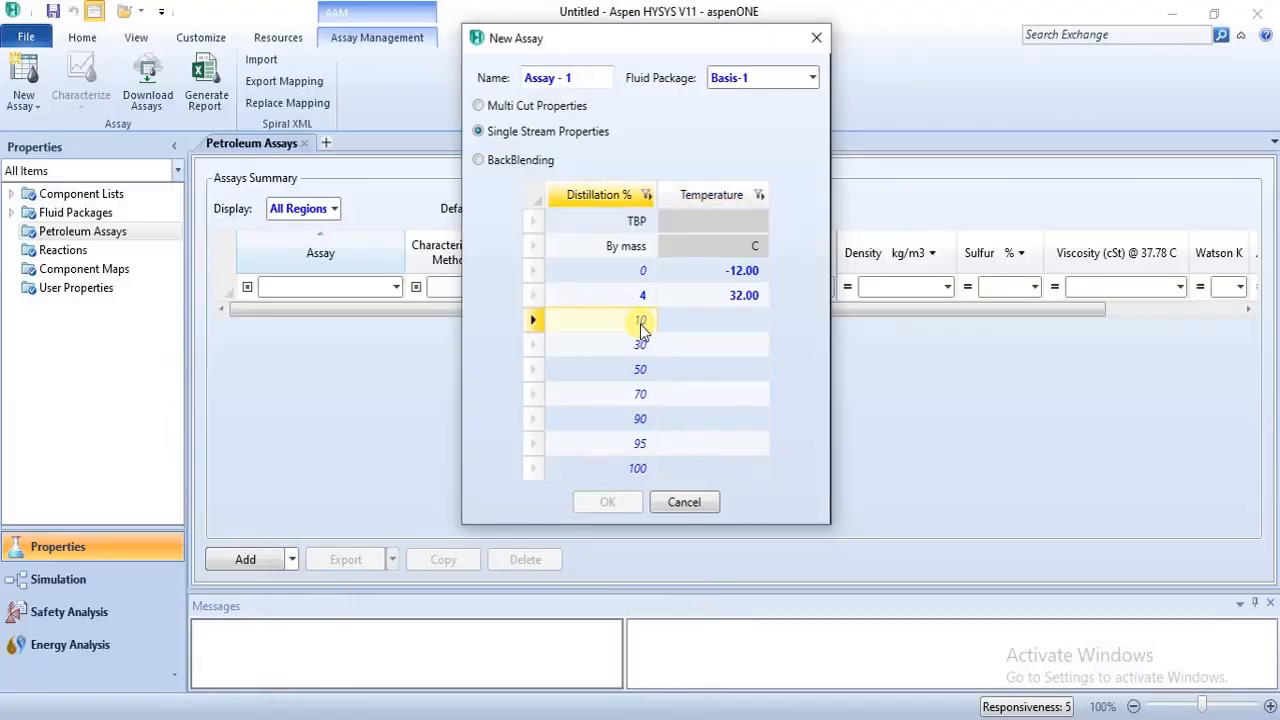
pyautogui.write('9')
pyautogui.press('Return')
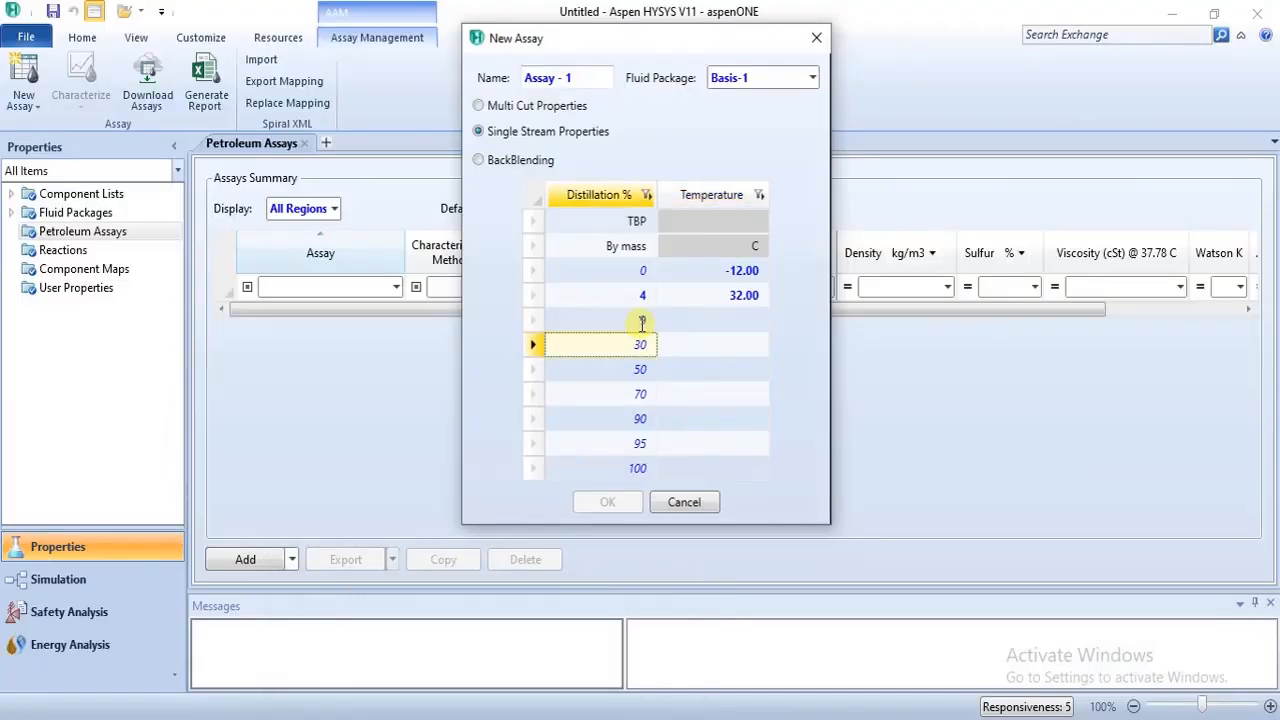
pyautogui.click(748, 317)
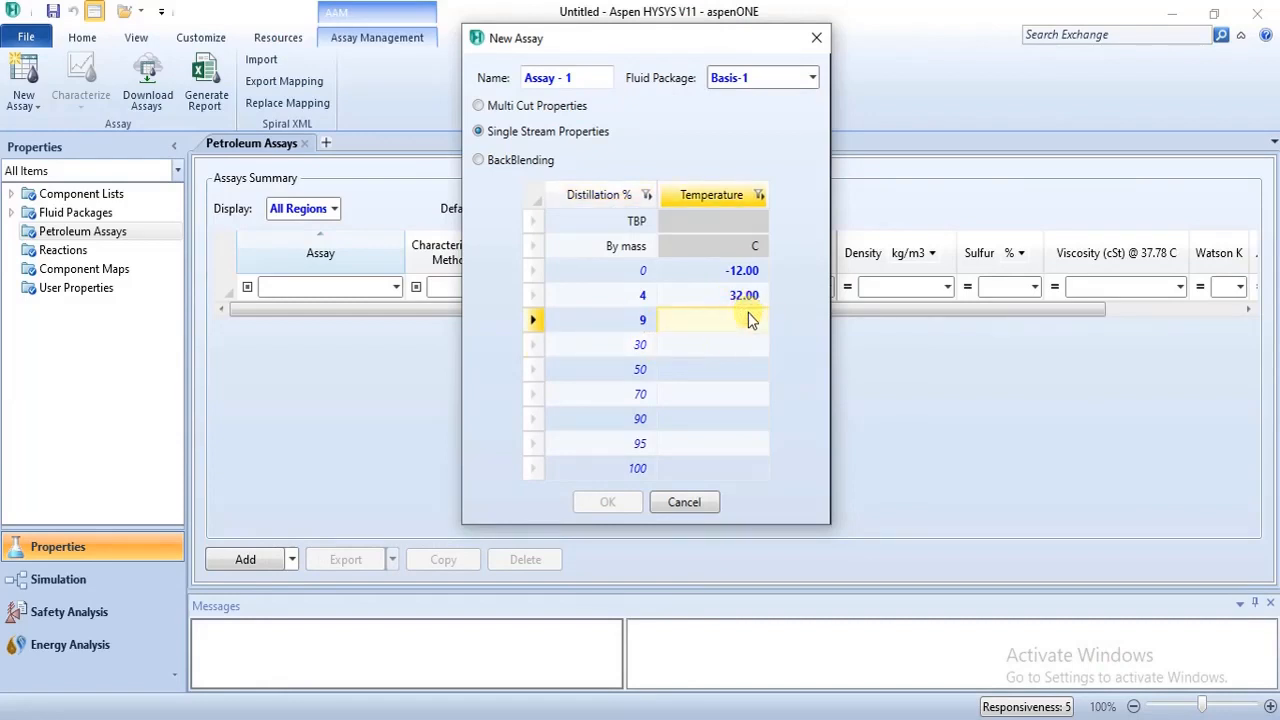
pyautogui.write('74')
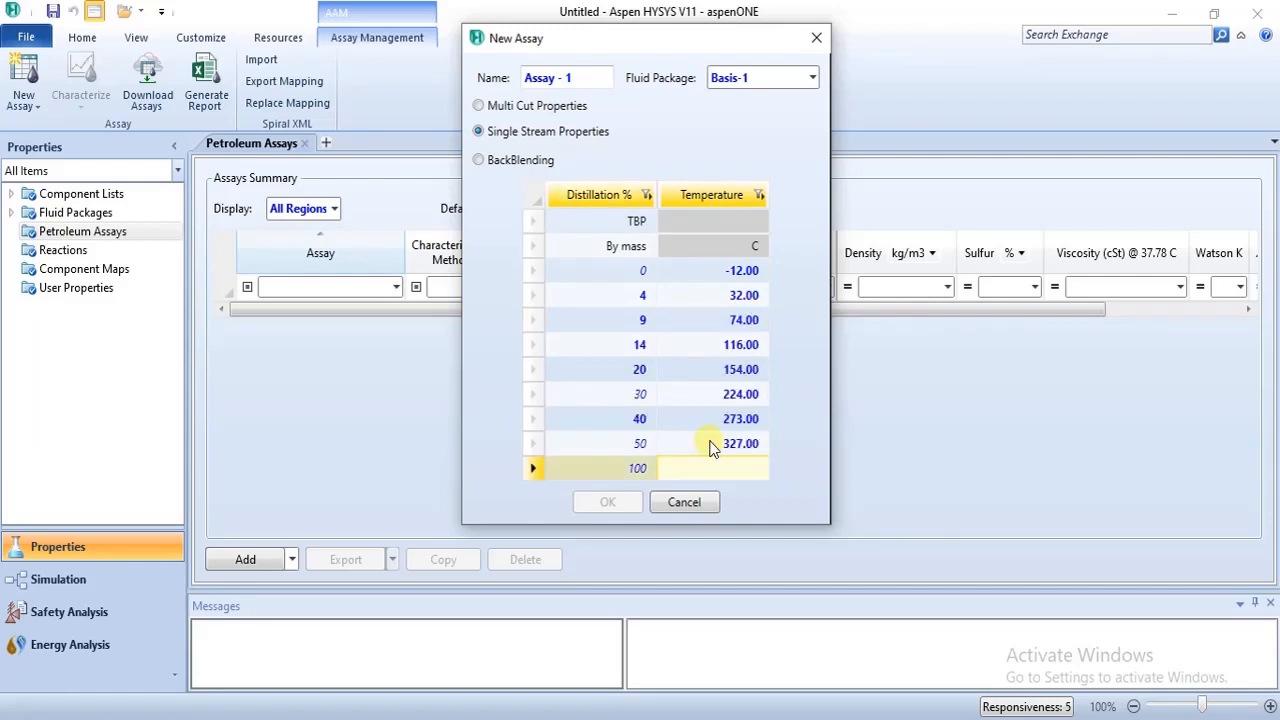
# Step: Insert two blank rows above the 100% row of the distillation table
pyautogui.click(567, 437)
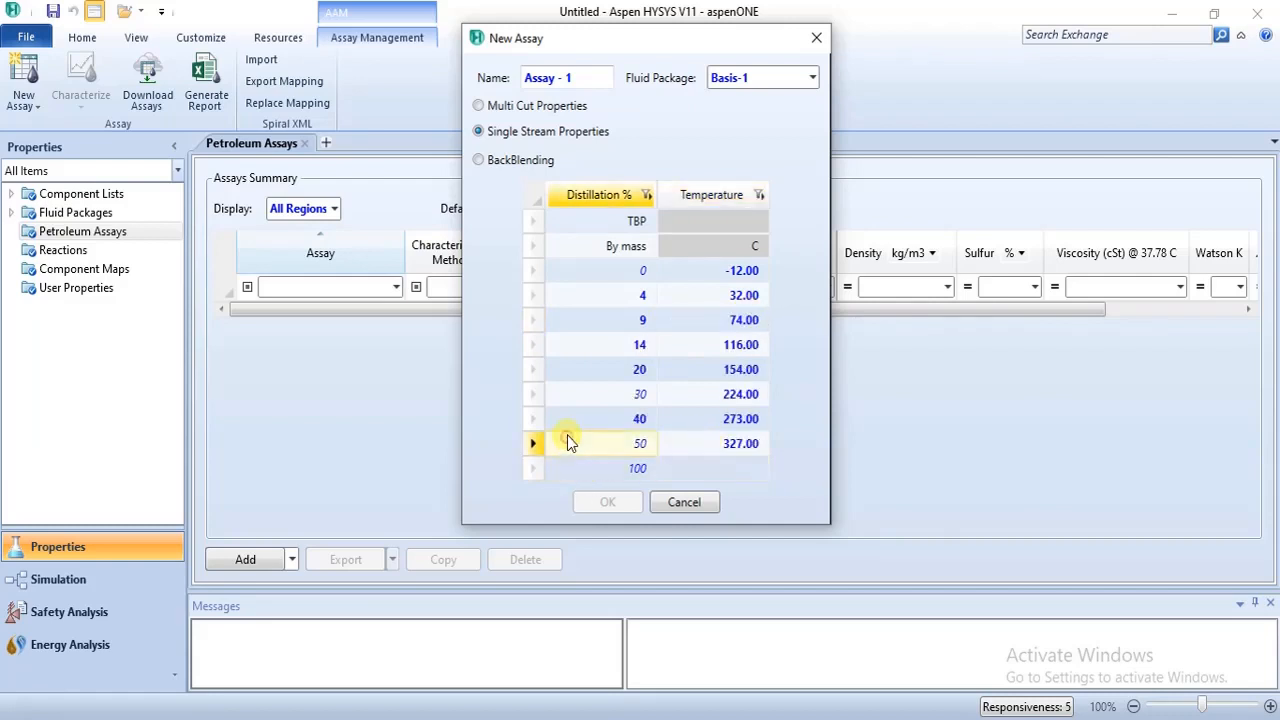
pyautogui.click(537, 466)
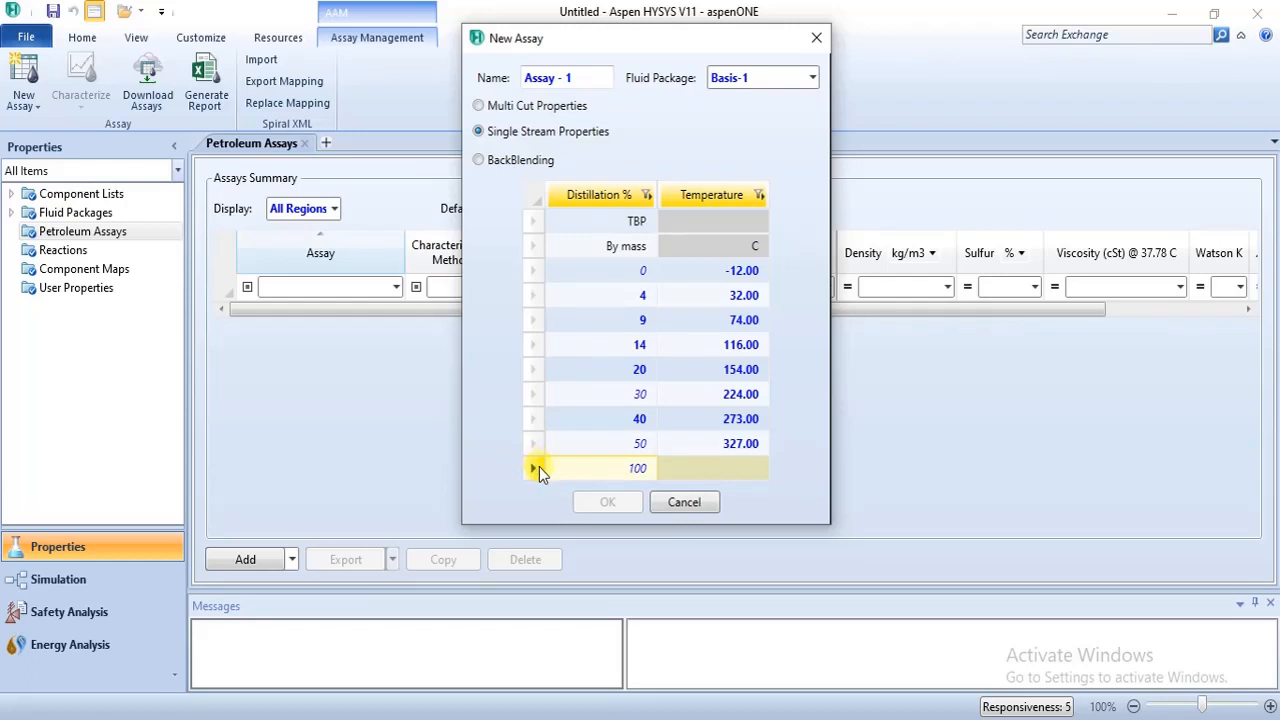
pyautogui.rightClick(539, 470)
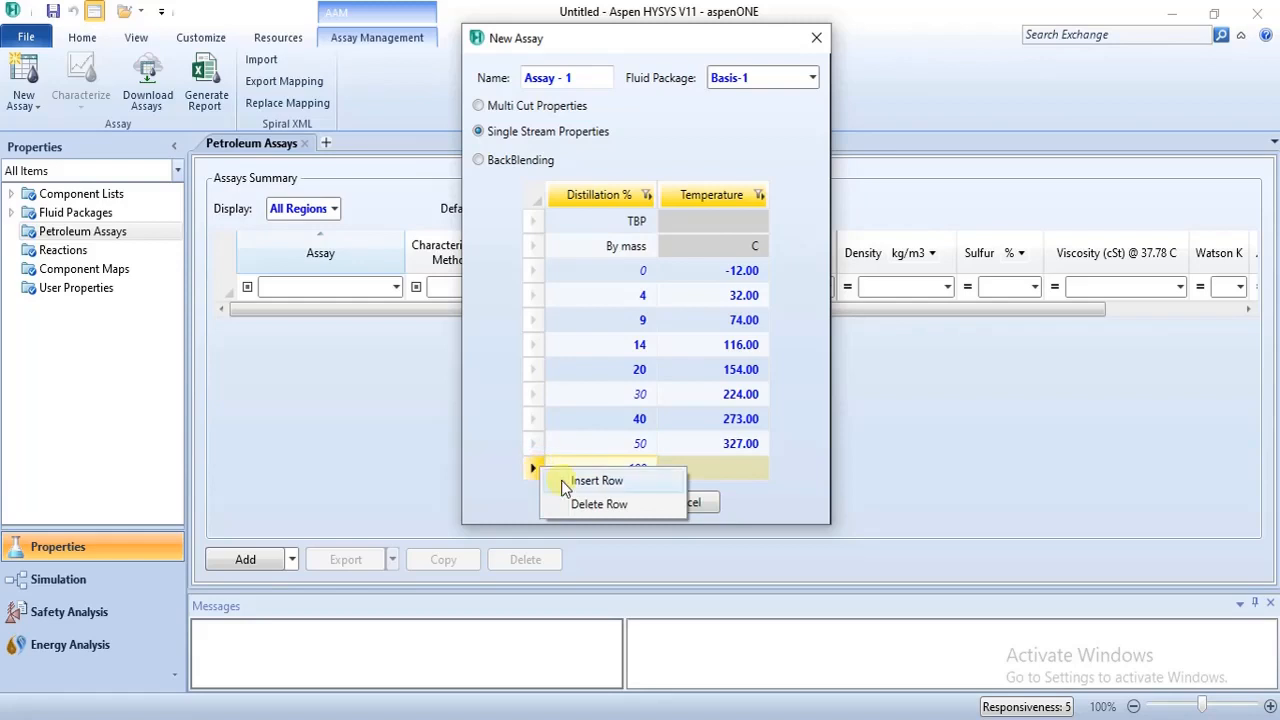
pyautogui.click(578, 482)
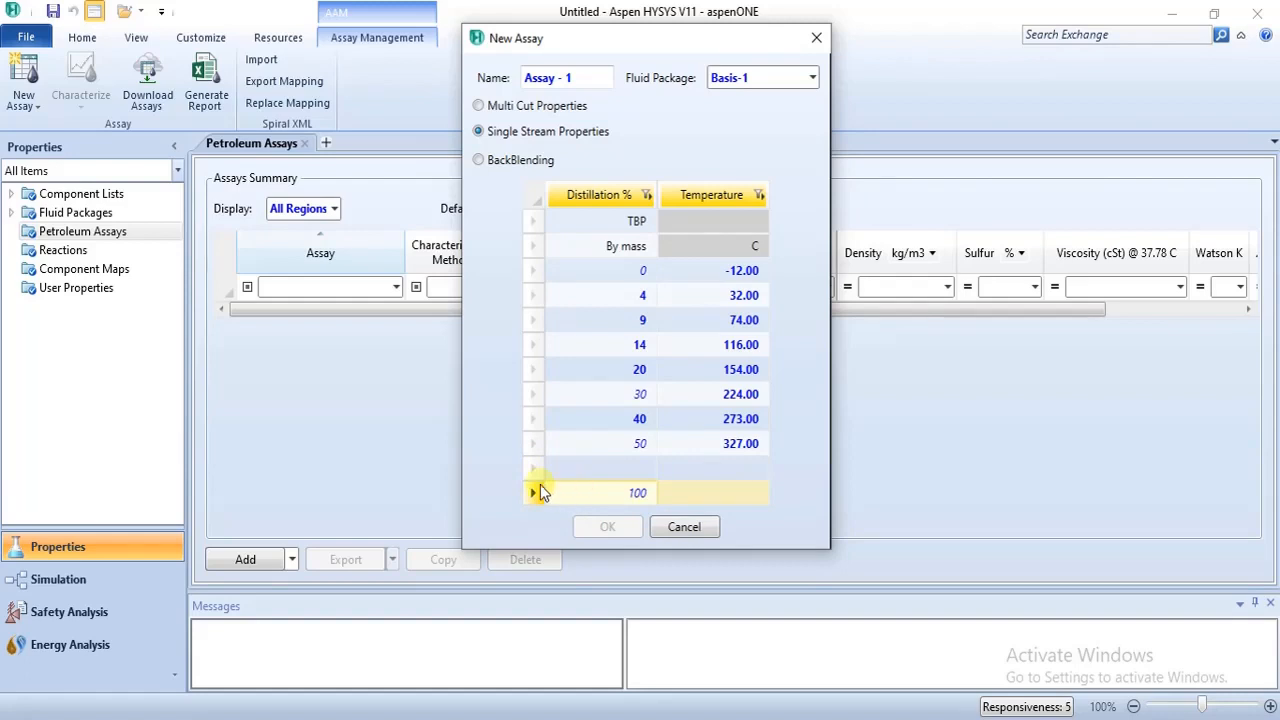
pyautogui.rightClick(532, 490)
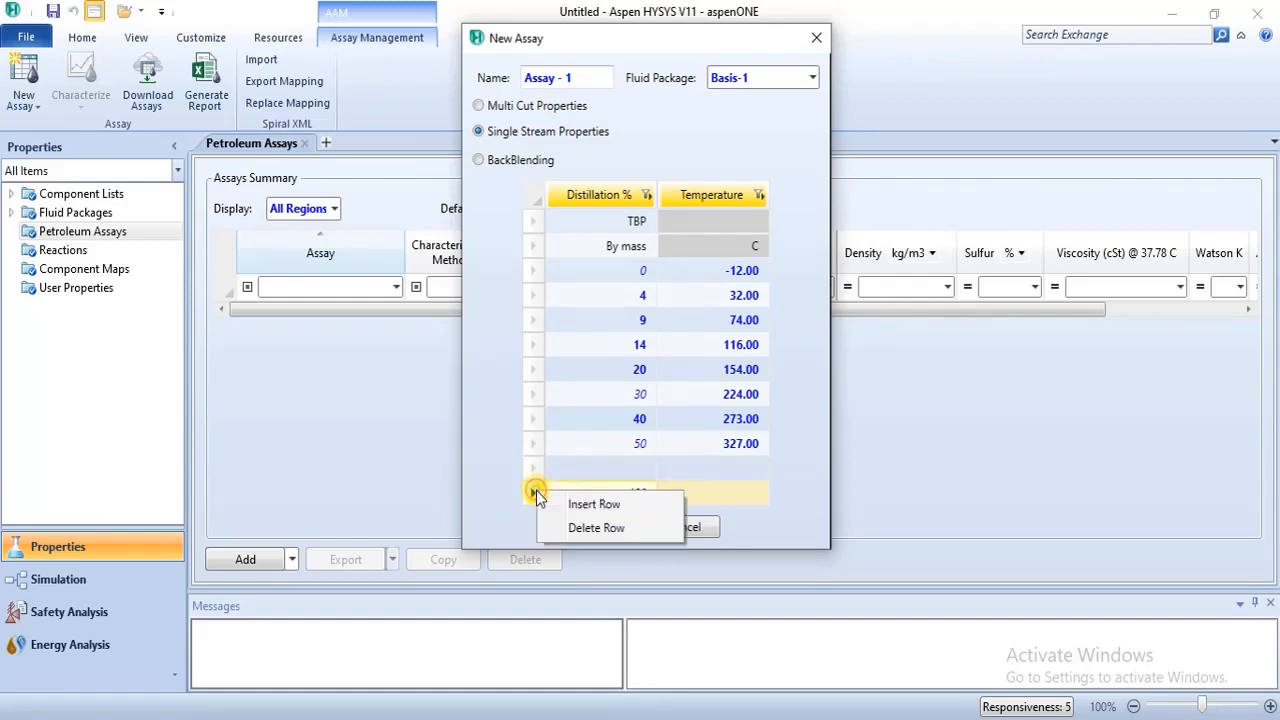
pyautogui.click(578, 504)
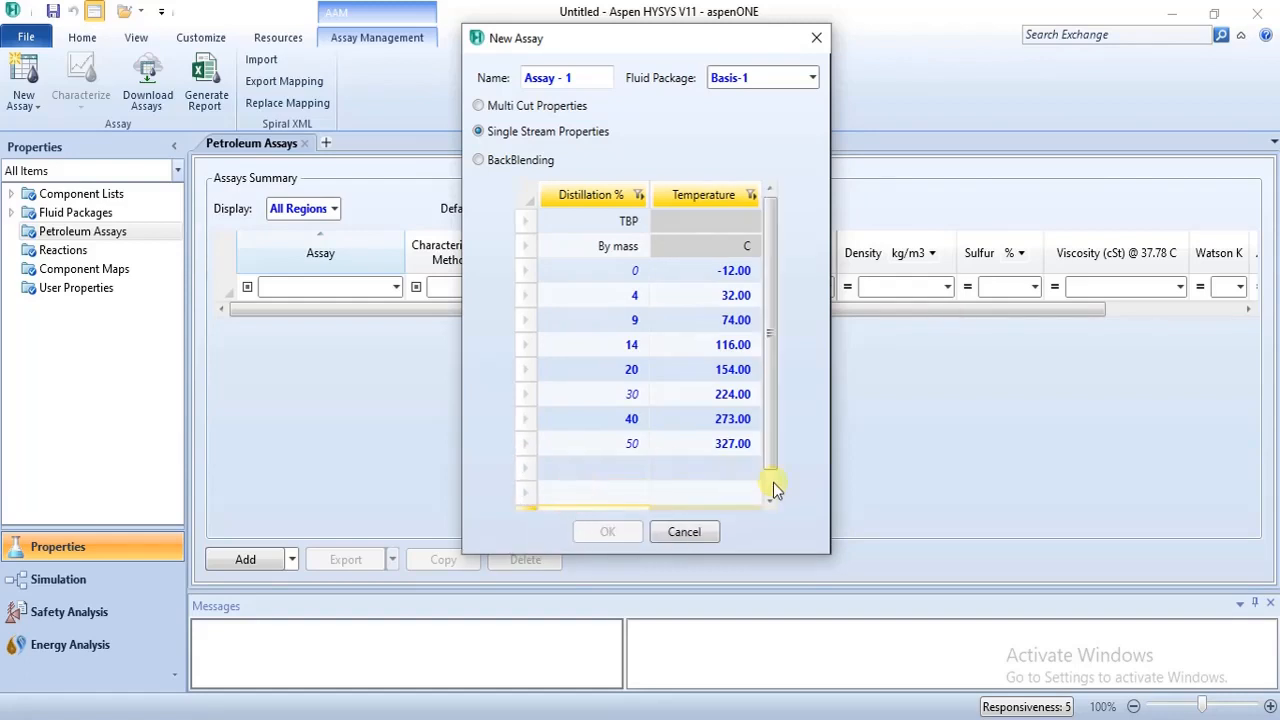
# Step: Complete the distillation table with 60% at 393, 70% at 450, 76% at 490 and 80% at 516 °C, and create the assay
pyautogui.scroll(-1, 773, 482)
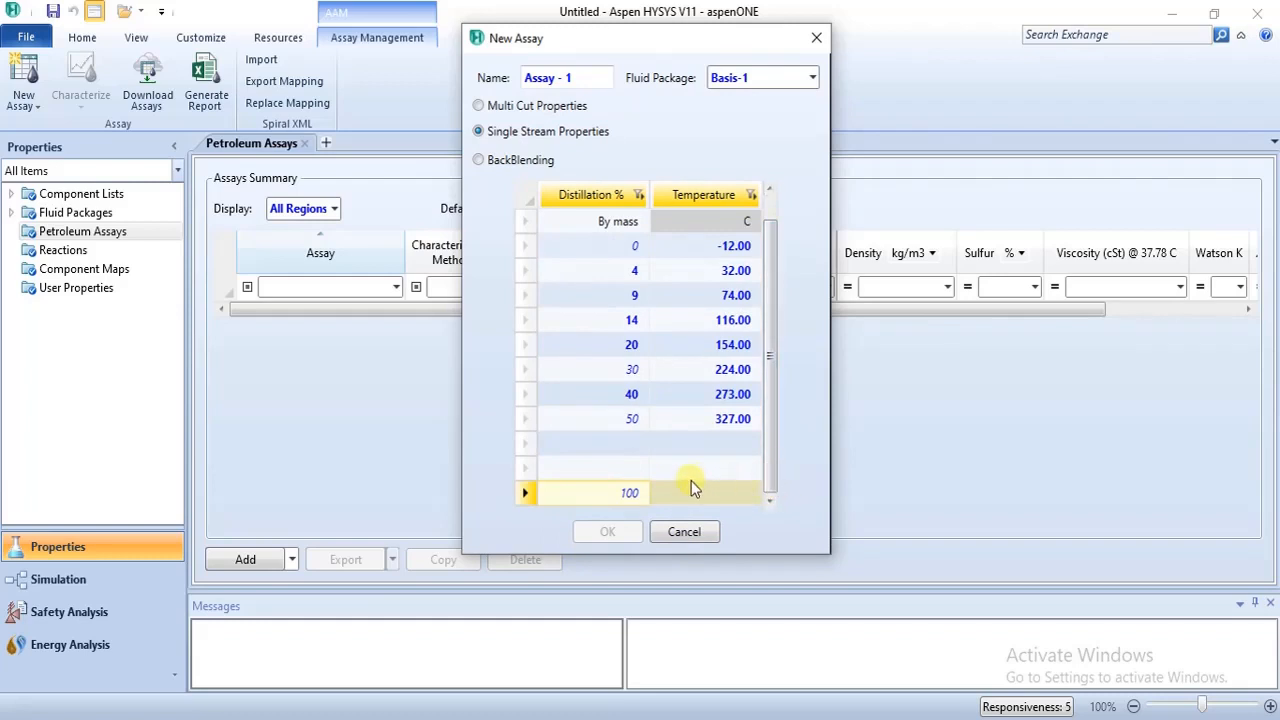
pyautogui.click(540, 447)
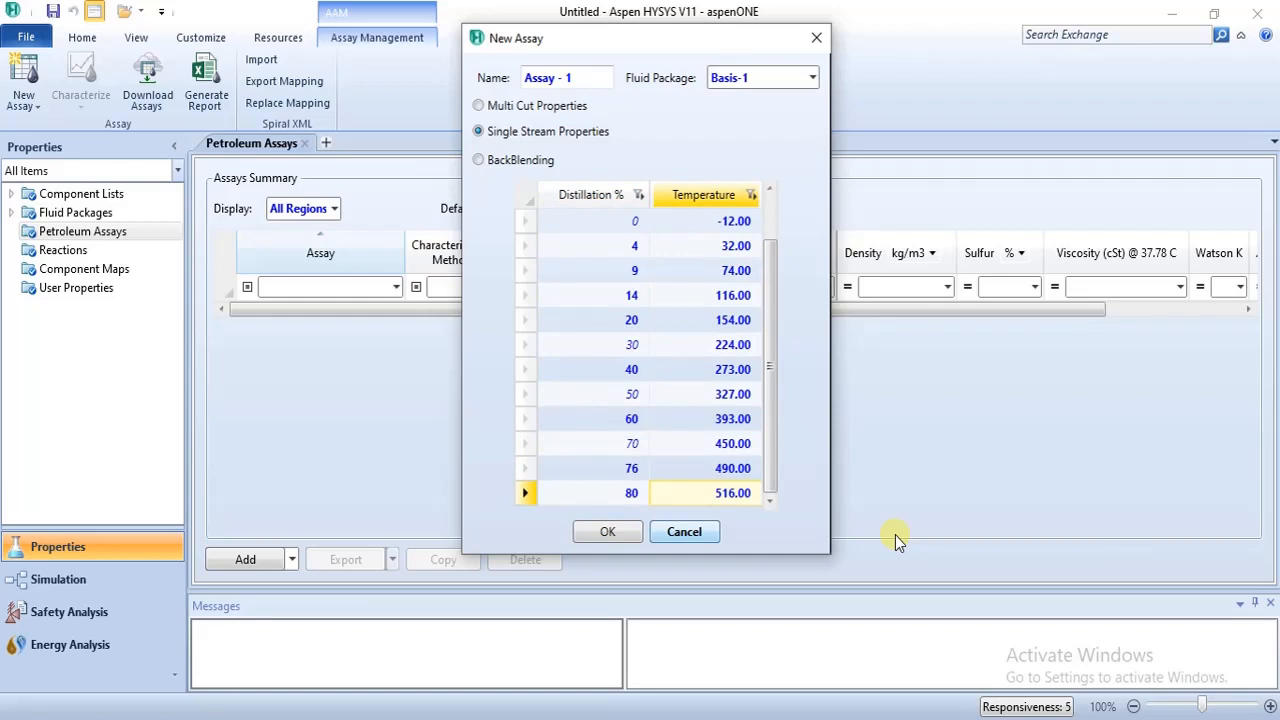
pyautogui.click(596, 539)
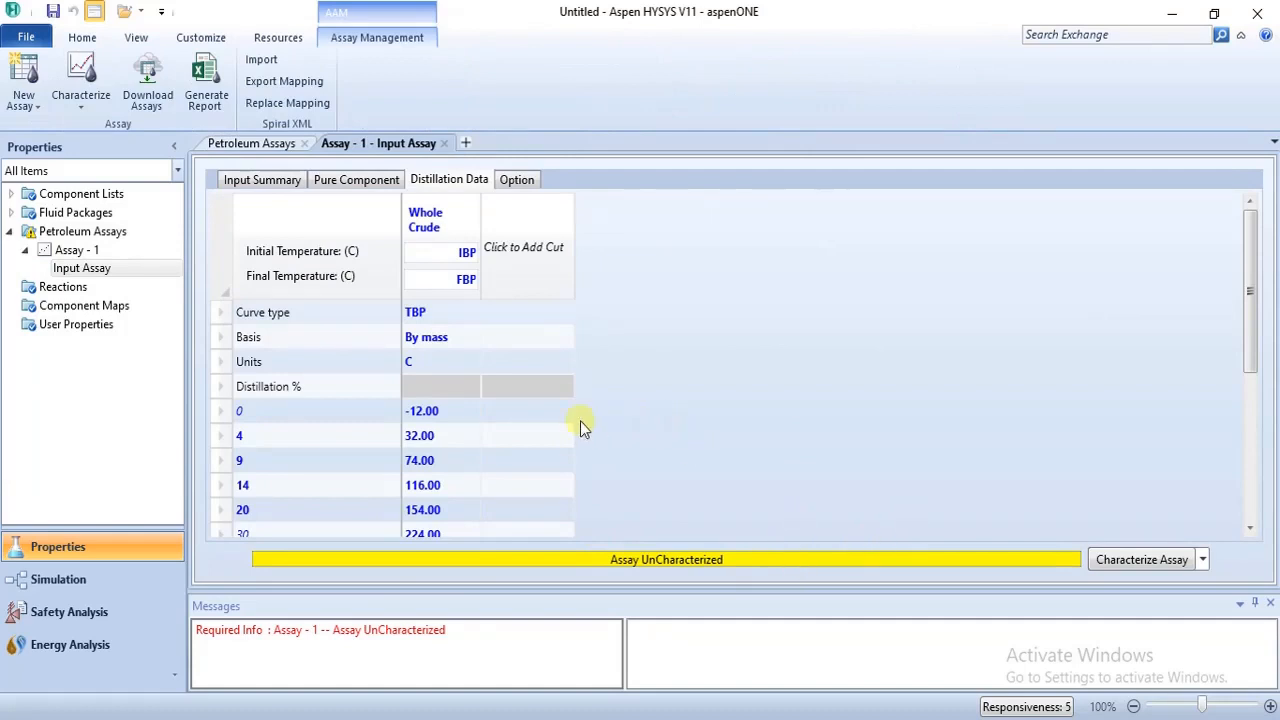
# Step: Review the components in Component List - 1 and the fluid package associated with the assay
pyautogui.click(100, 196)
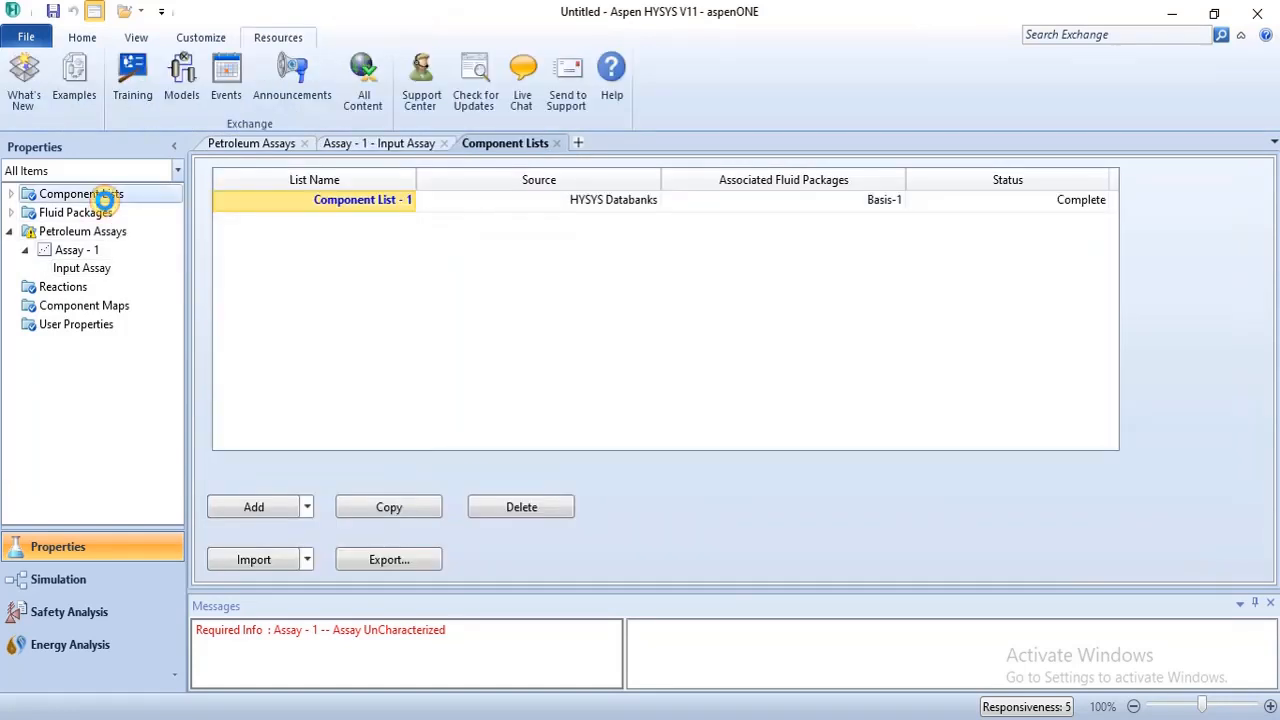
pyautogui.doubleClick(365, 201)
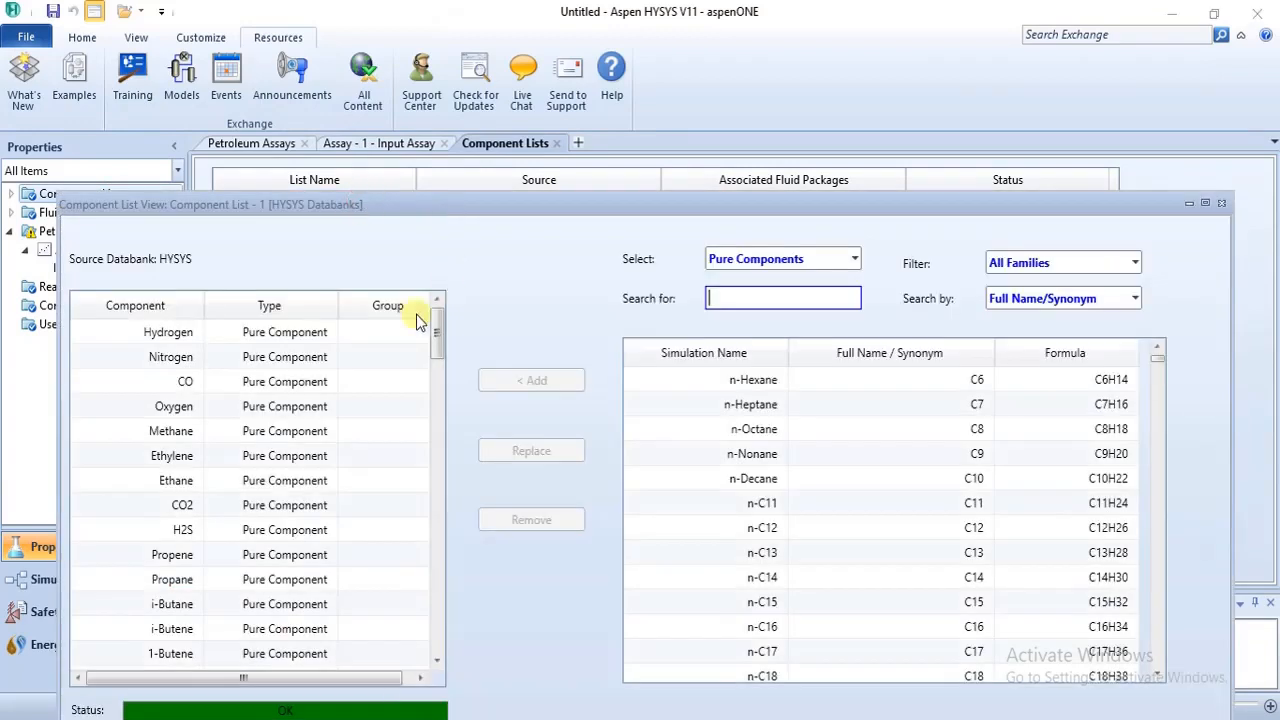
pyautogui.moveTo(438, 323); pyautogui.dragTo(509, 294)
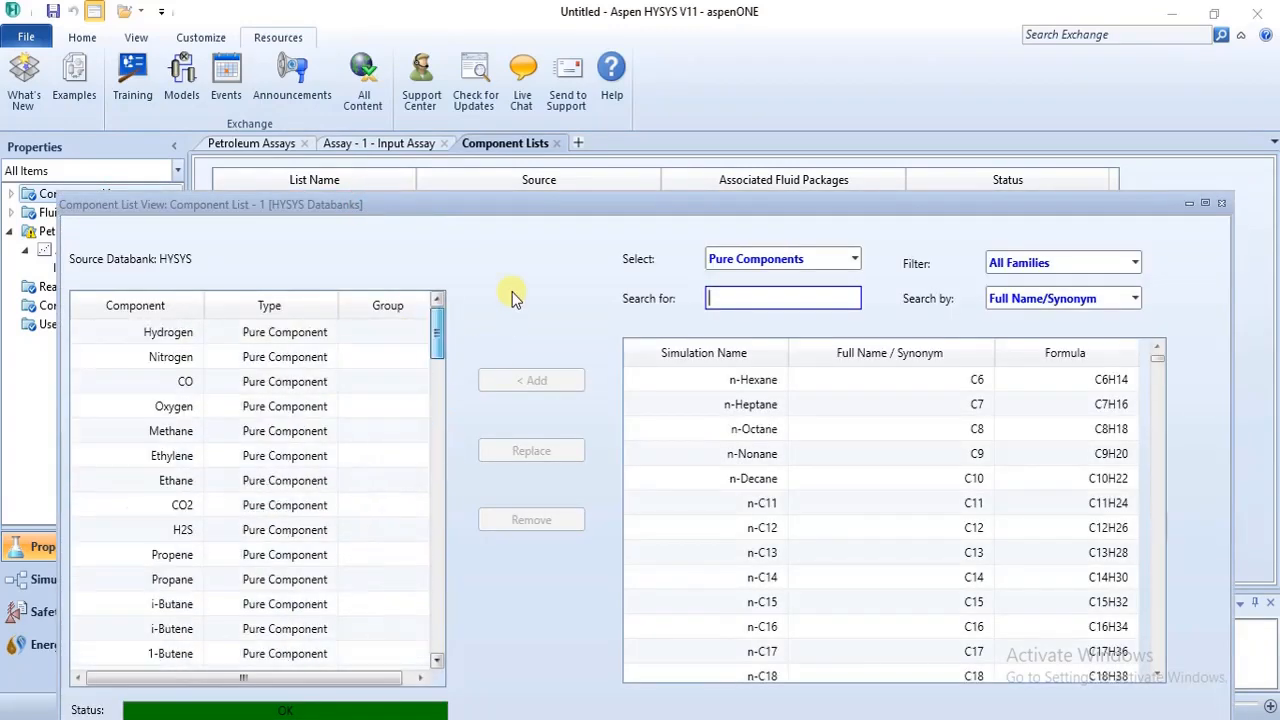
pyautogui.click(1221, 205)
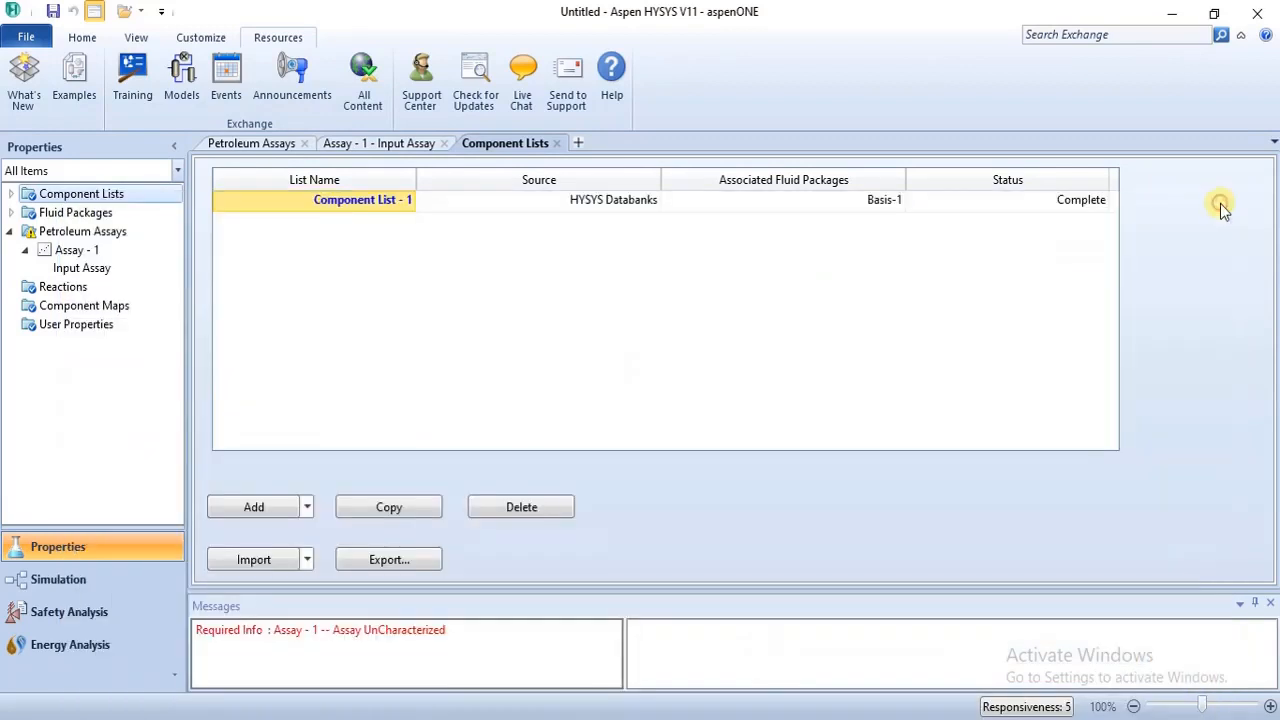
pyautogui.click(127, 213)
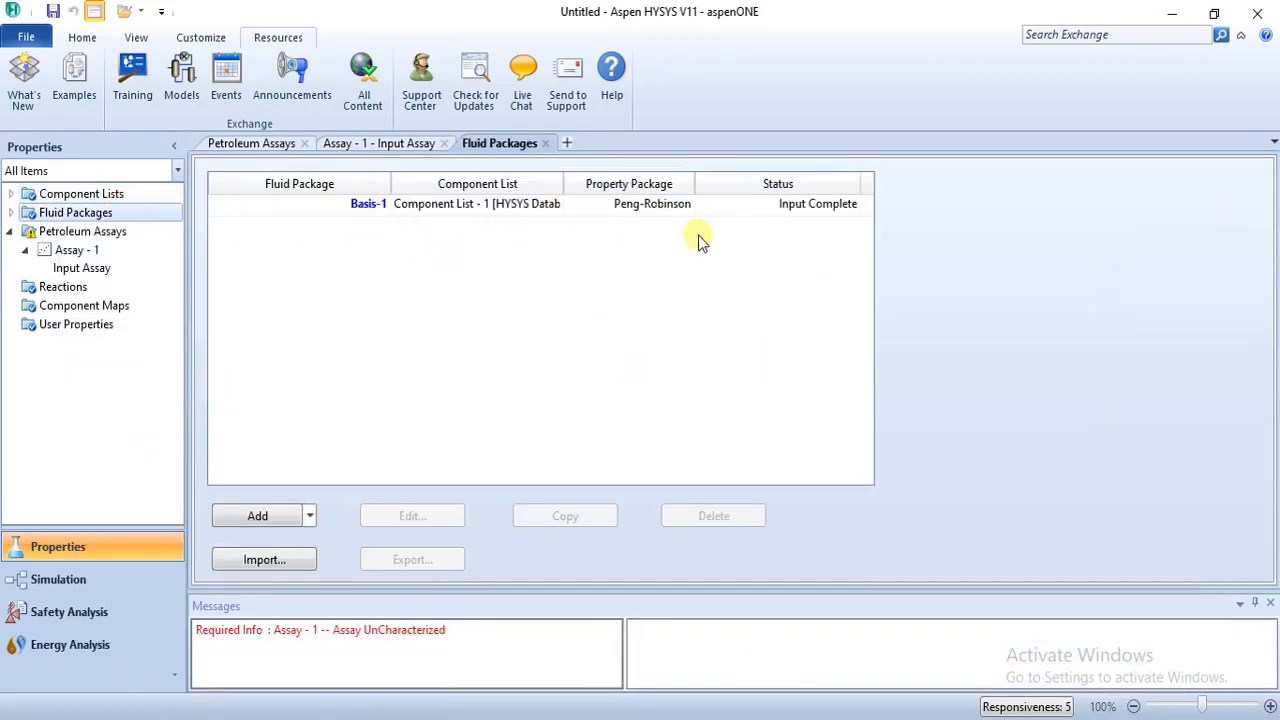
# Step: Review the summary and distillation input of Assay - 1, and open its pure component table
pyautogui.click(94, 234)
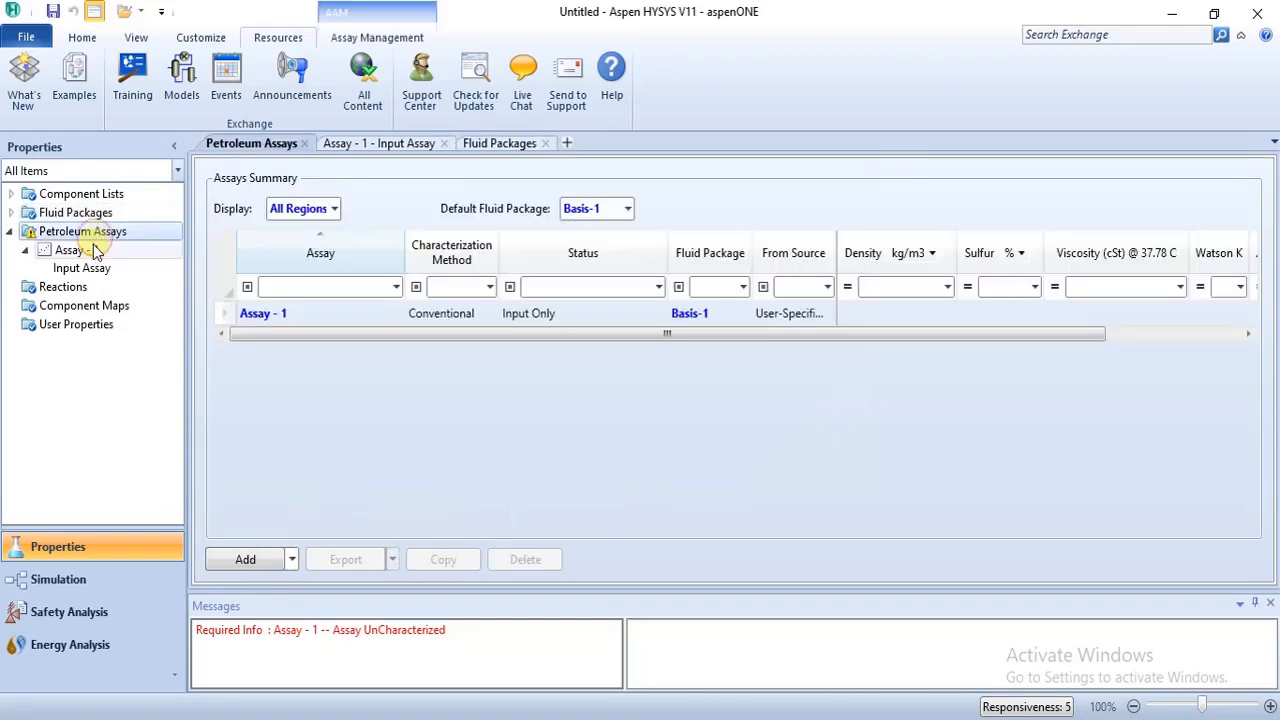
pyautogui.click(90, 256)
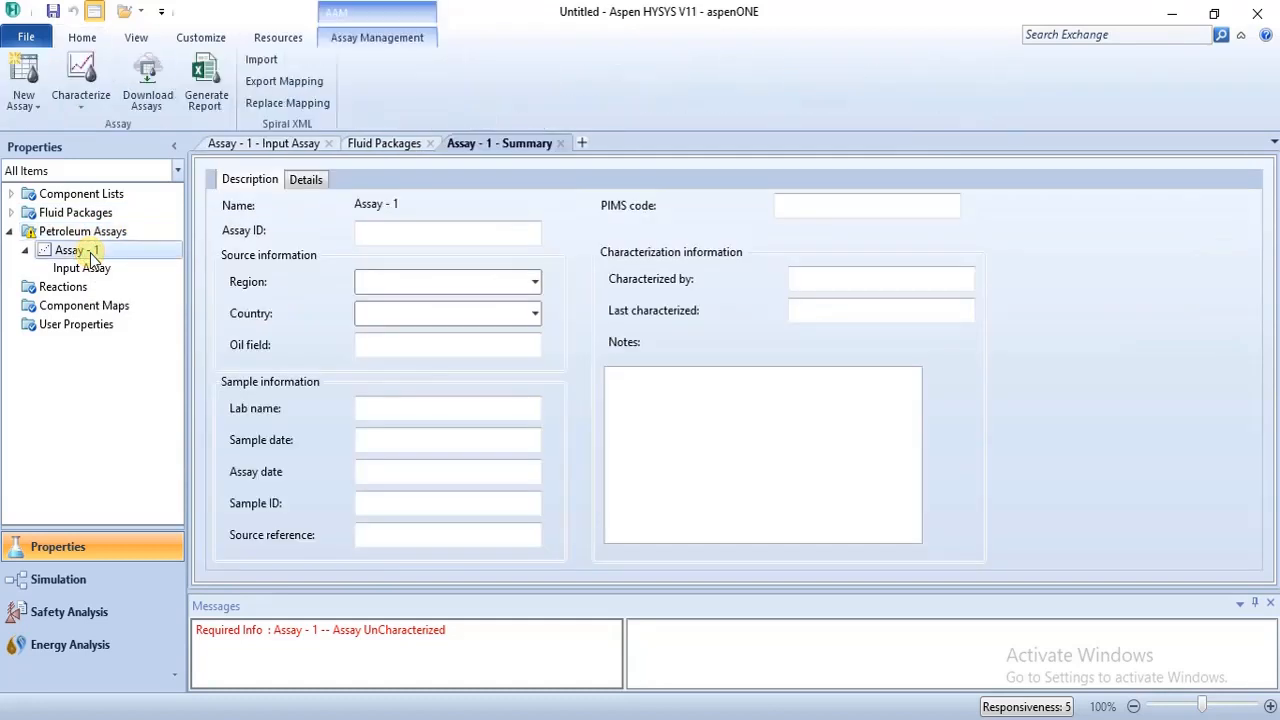
pyautogui.click(88, 268)
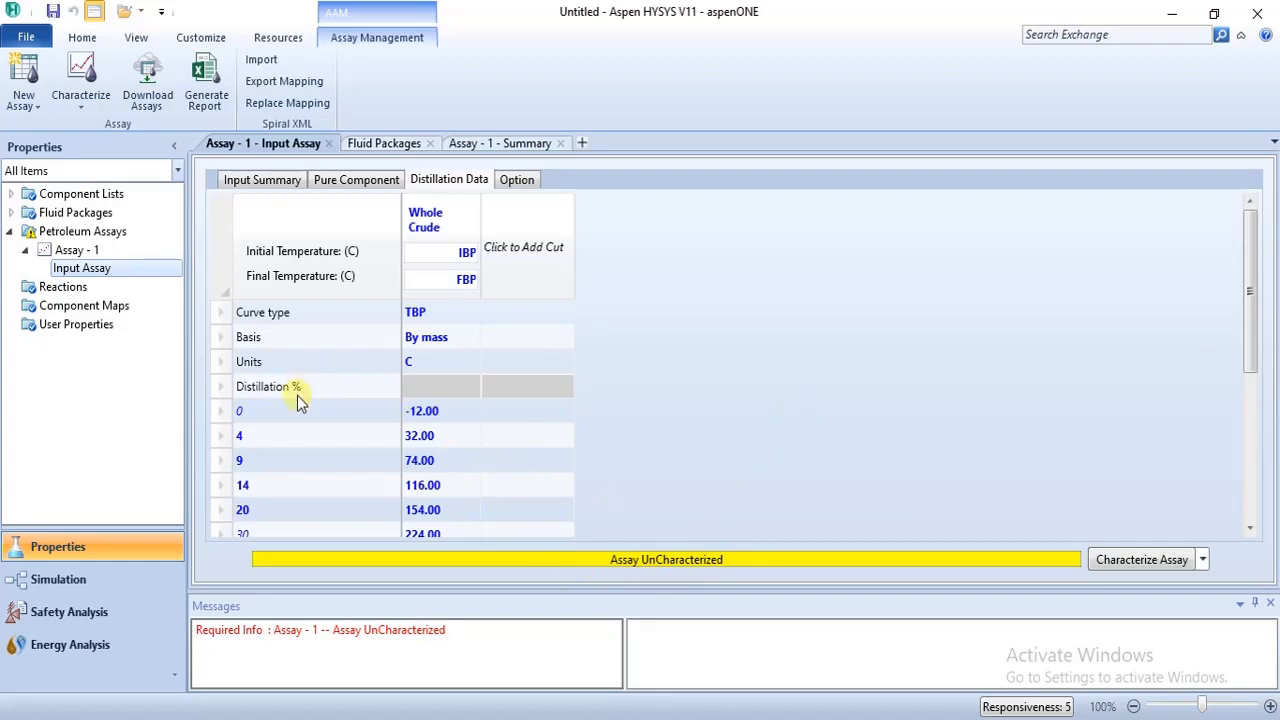
pyautogui.click(338, 187)
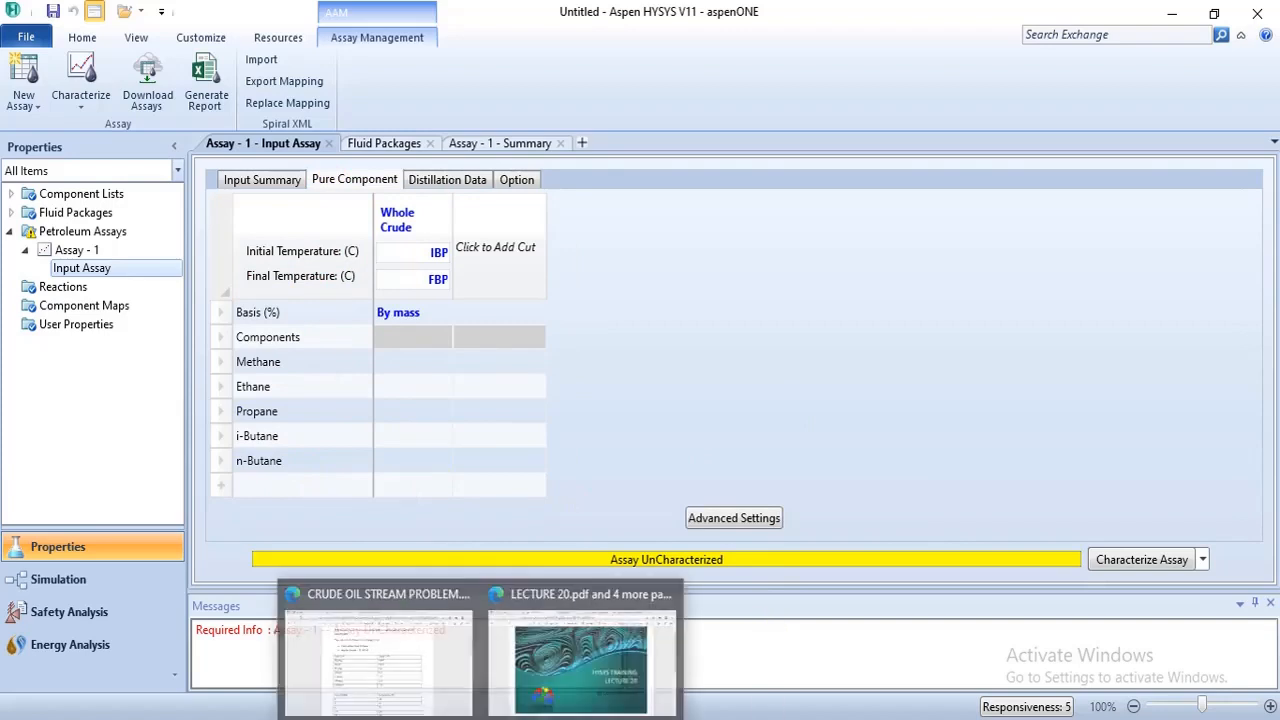
# Step: Consult the light ends table in the CRUDE OIL STREAM PROBLEM PDF and return to the Aspen HYSYS assay
pyautogui.click(397, 663)
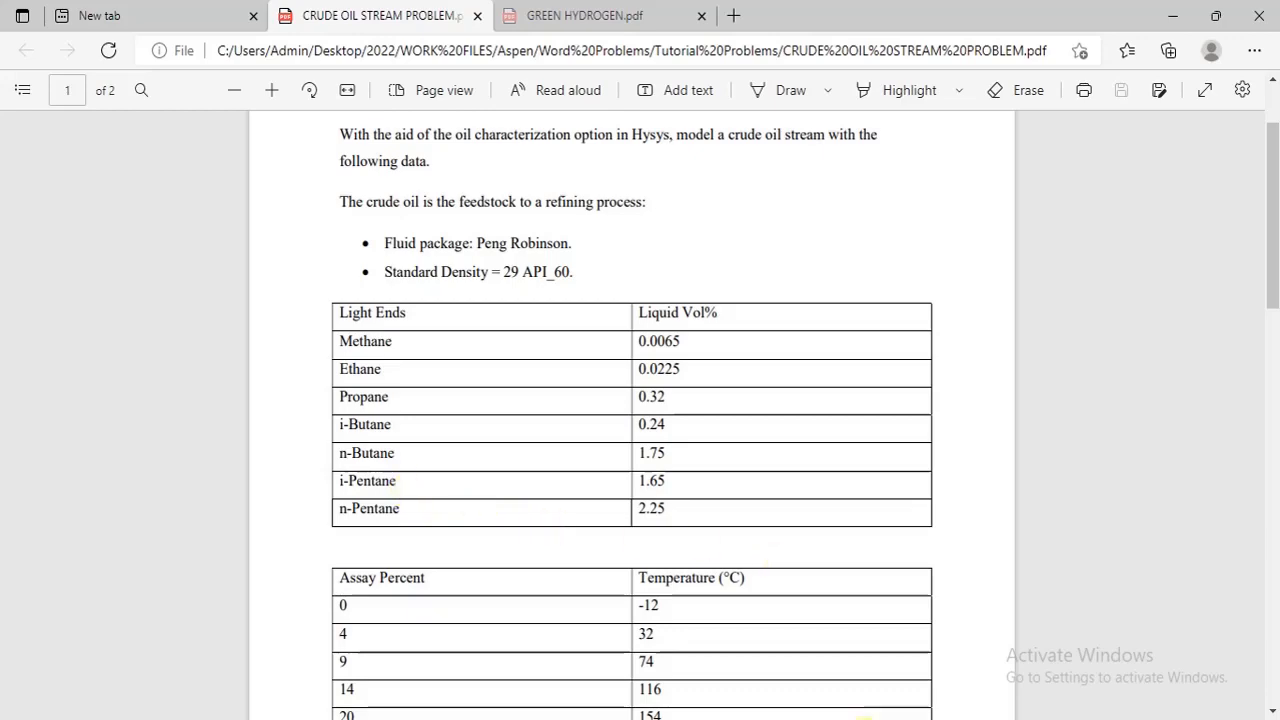
pyautogui.moveTo(858, 718)
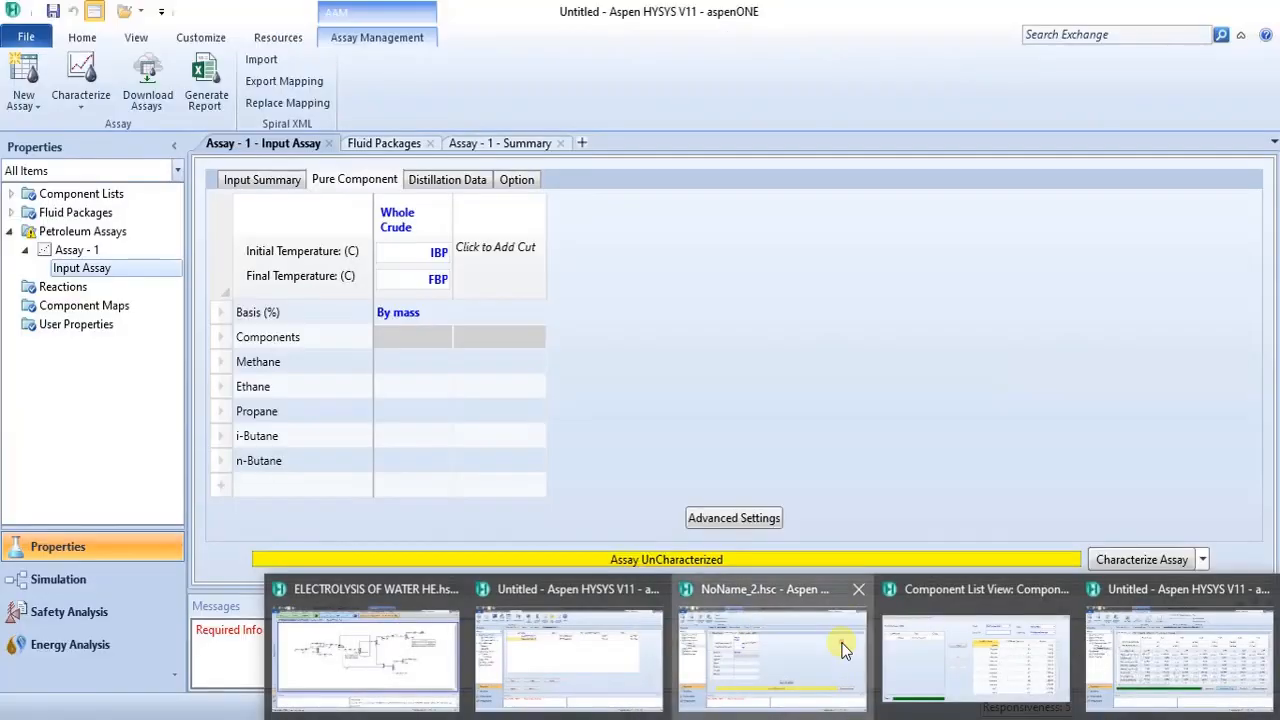
pyautogui.click(843, 645)
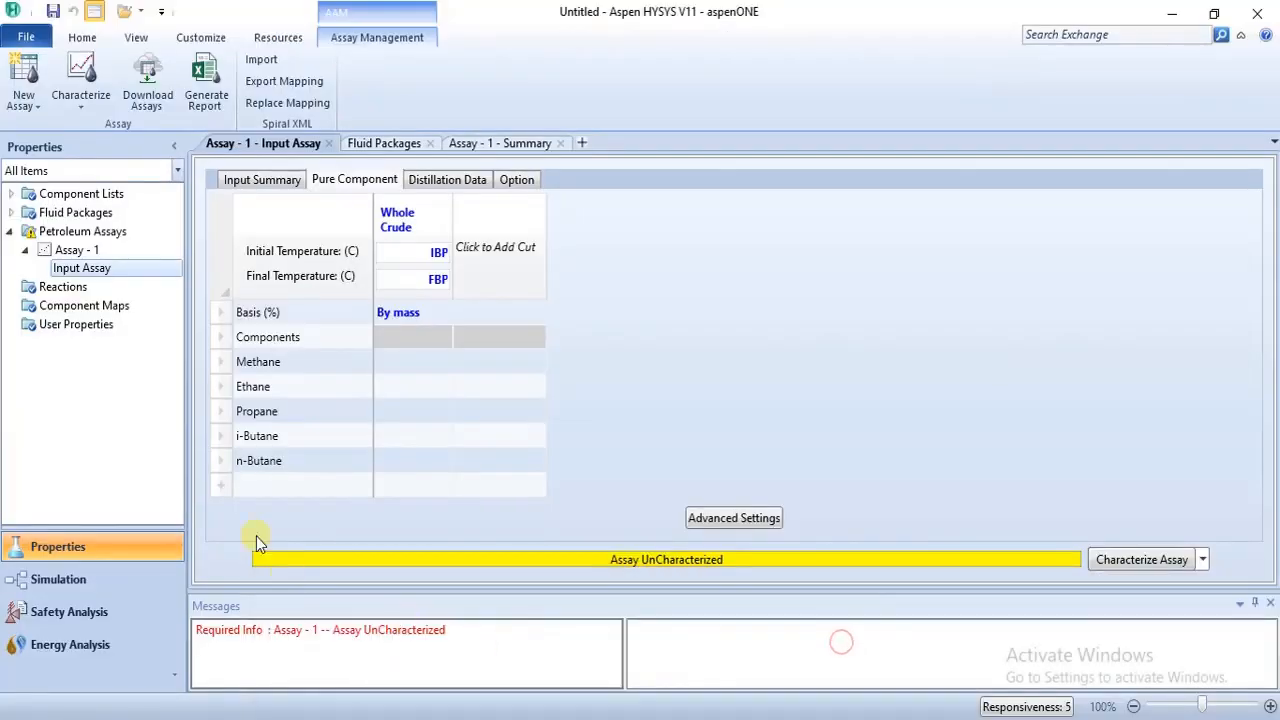
pyautogui.rightClick(222, 485)
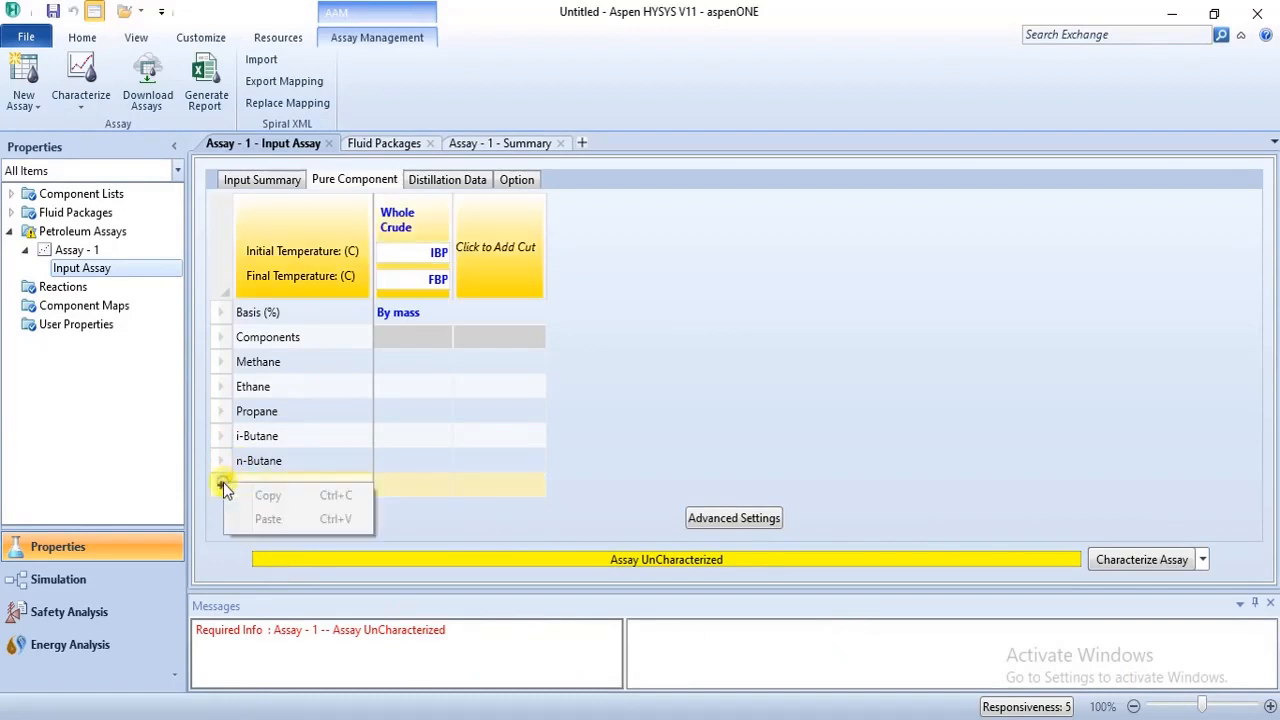
pyautogui.click(310, 460)
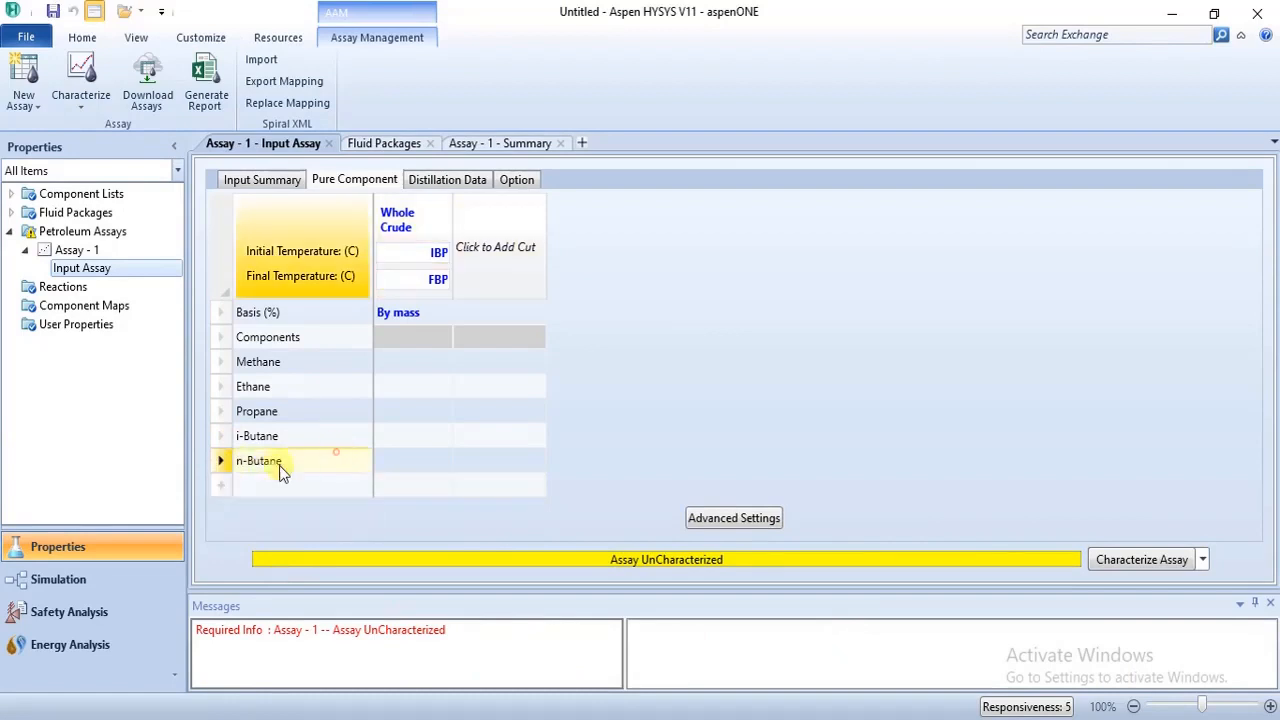
pyautogui.click(220, 488)
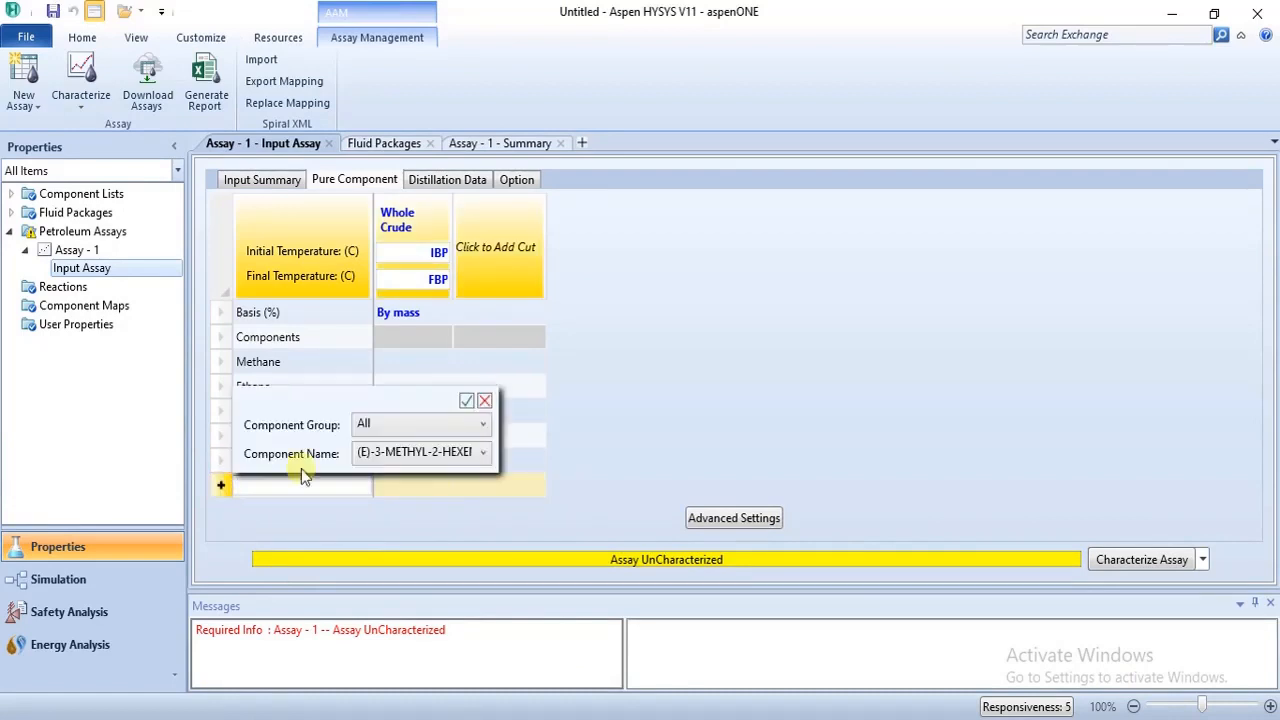
pyautogui.click(485, 425)
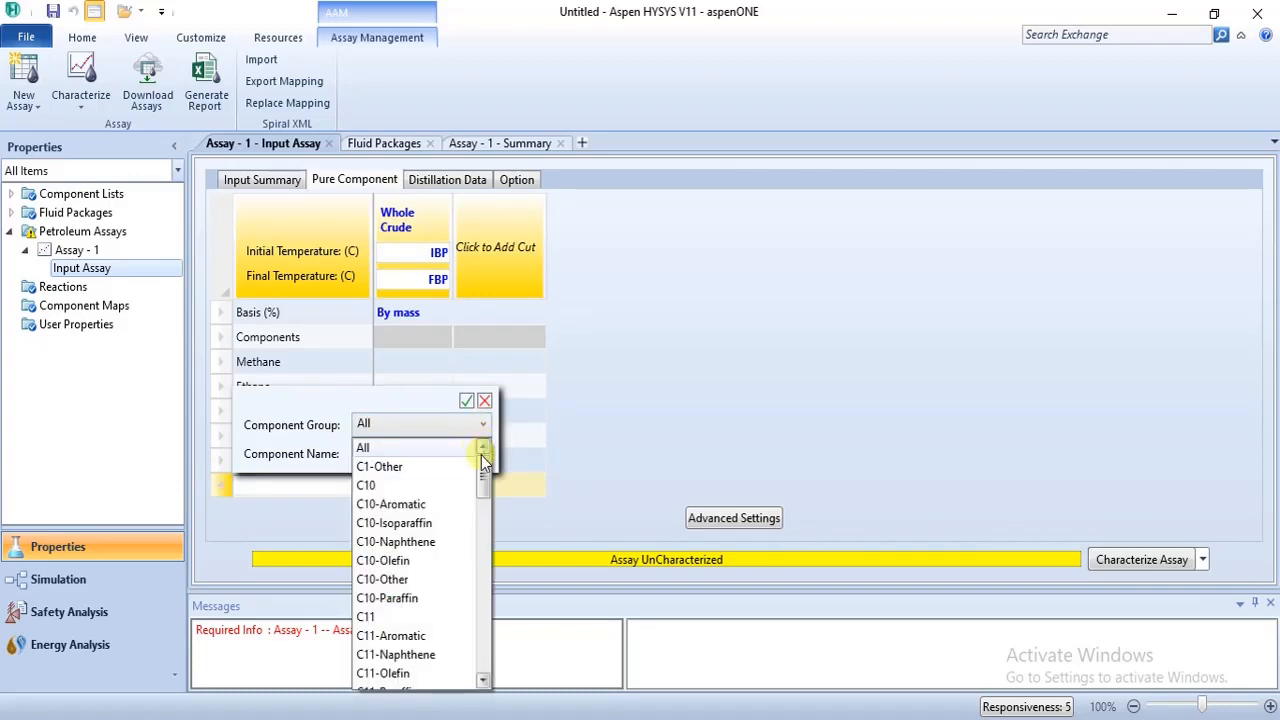
pyautogui.click(483, 424)
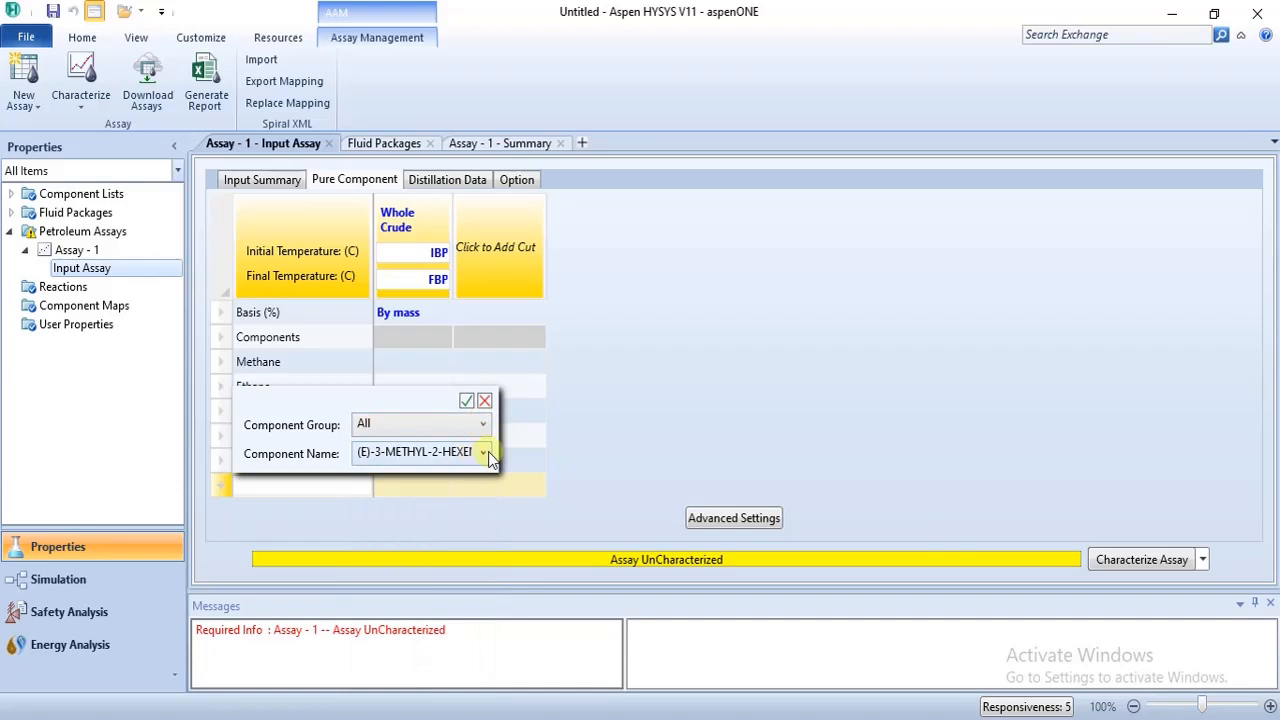
pyautogui.click(485, 425)
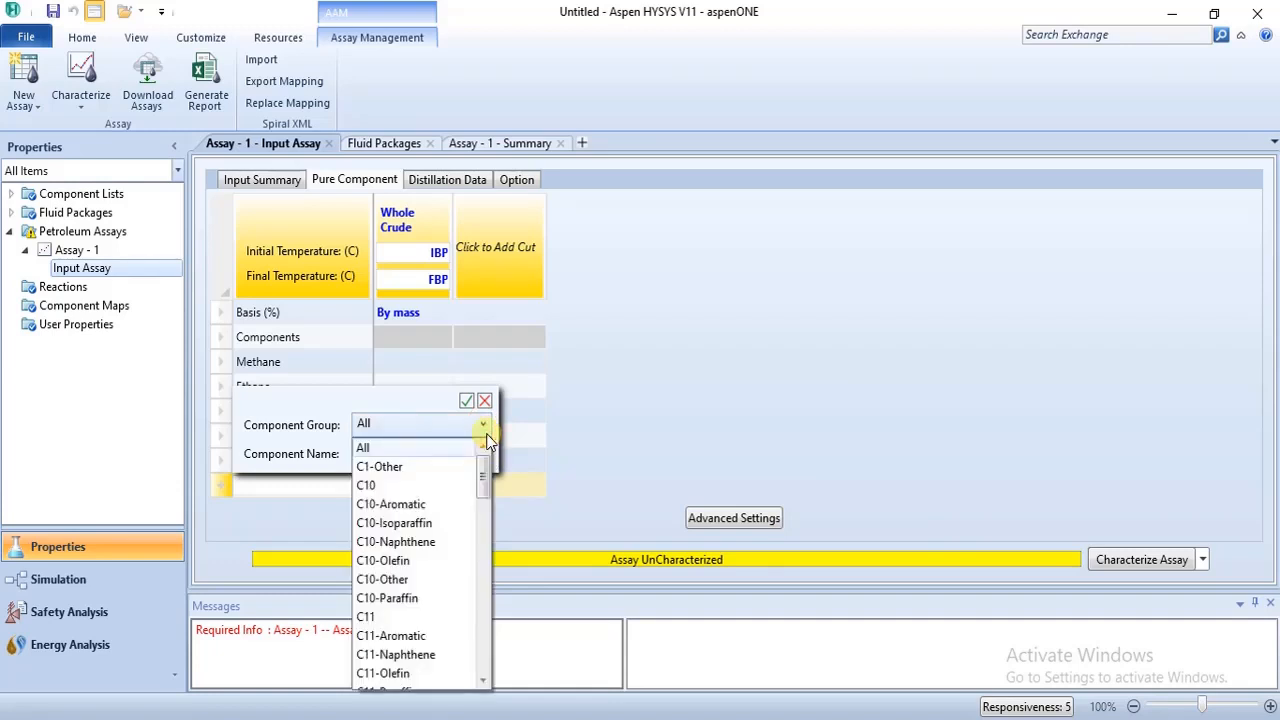
pyautogui.click(623, 418)
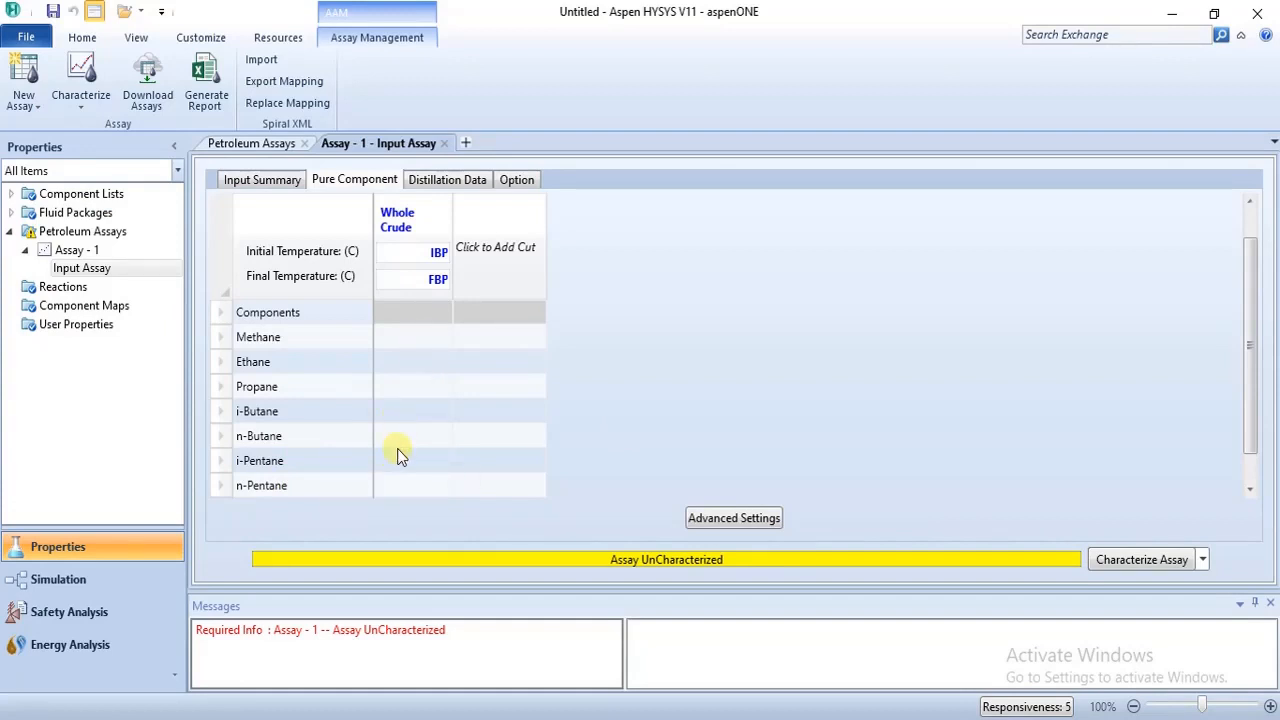
# Step: Consult the light ends volume percentages in the CRUDE OIL STREAM PROBLEM PDF and return to the Aspen HYSYS assay
pyautogui.hotkey('alt', 'Tab')
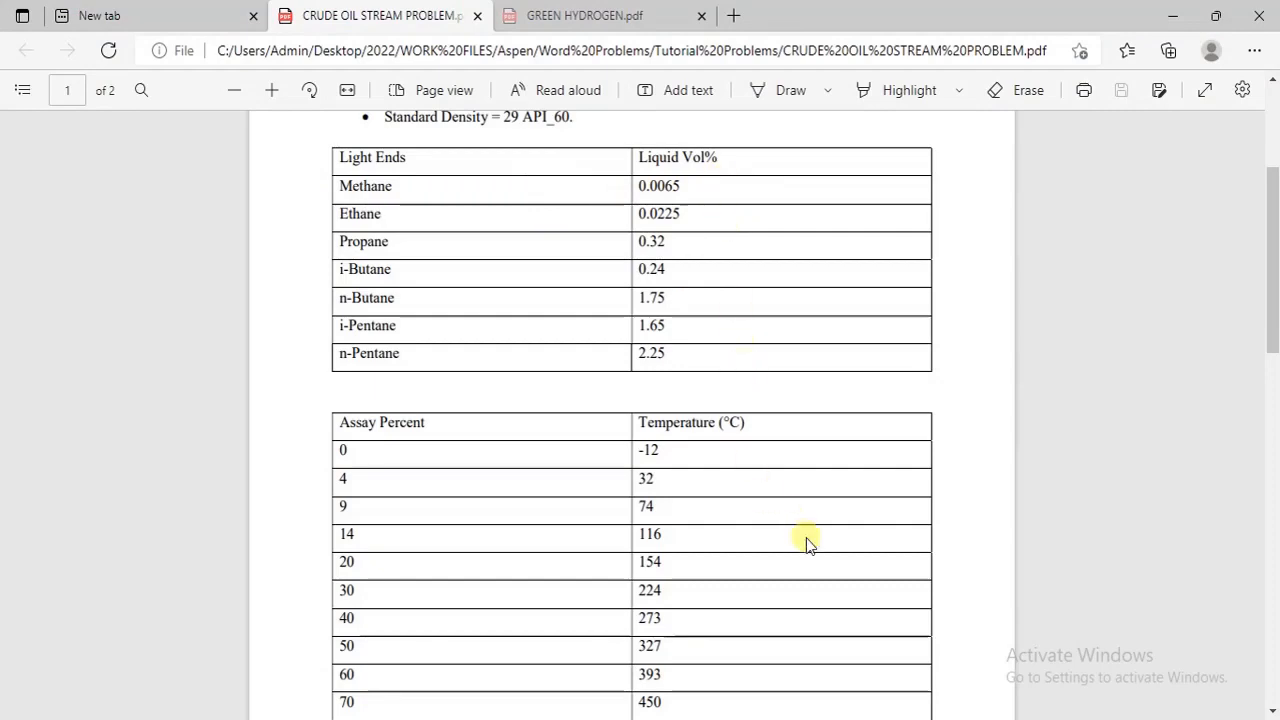
pyautogui.click(931, 655)
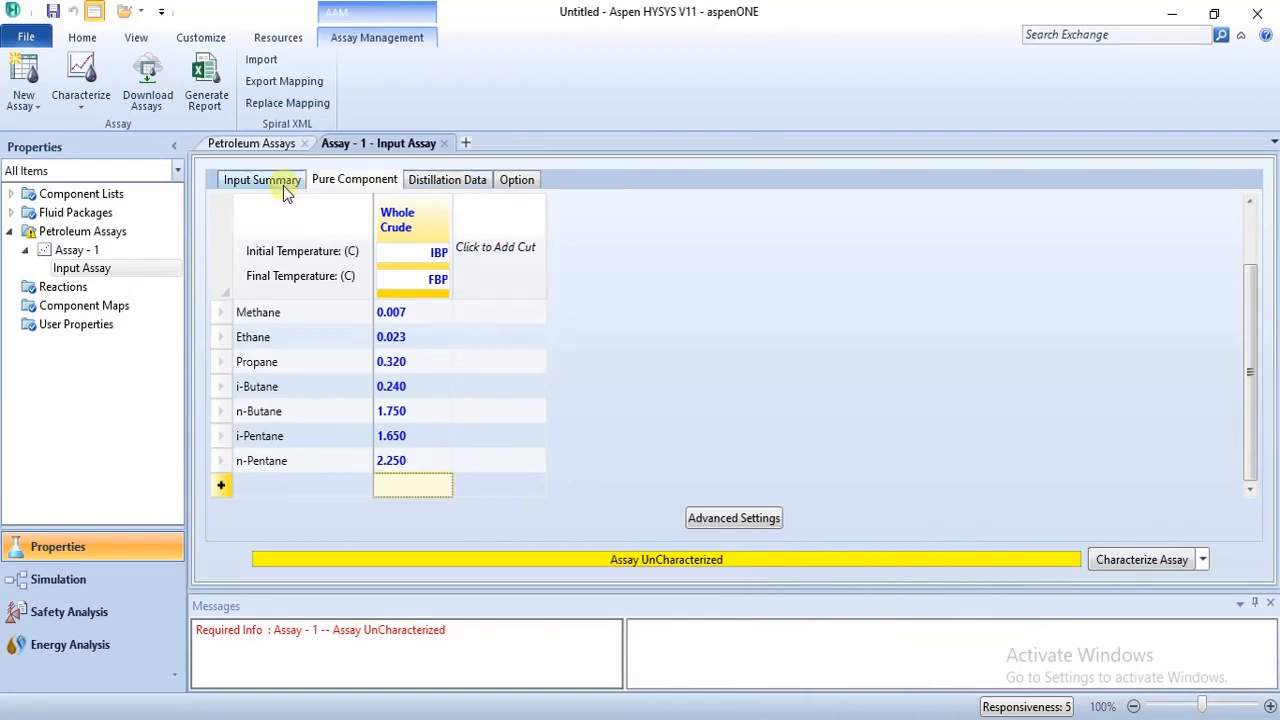
# Step: Review Assay - 1's distillation data, characterization options and pure component values, and look through the properties in its input summary
pyautogui.click(452, 189)
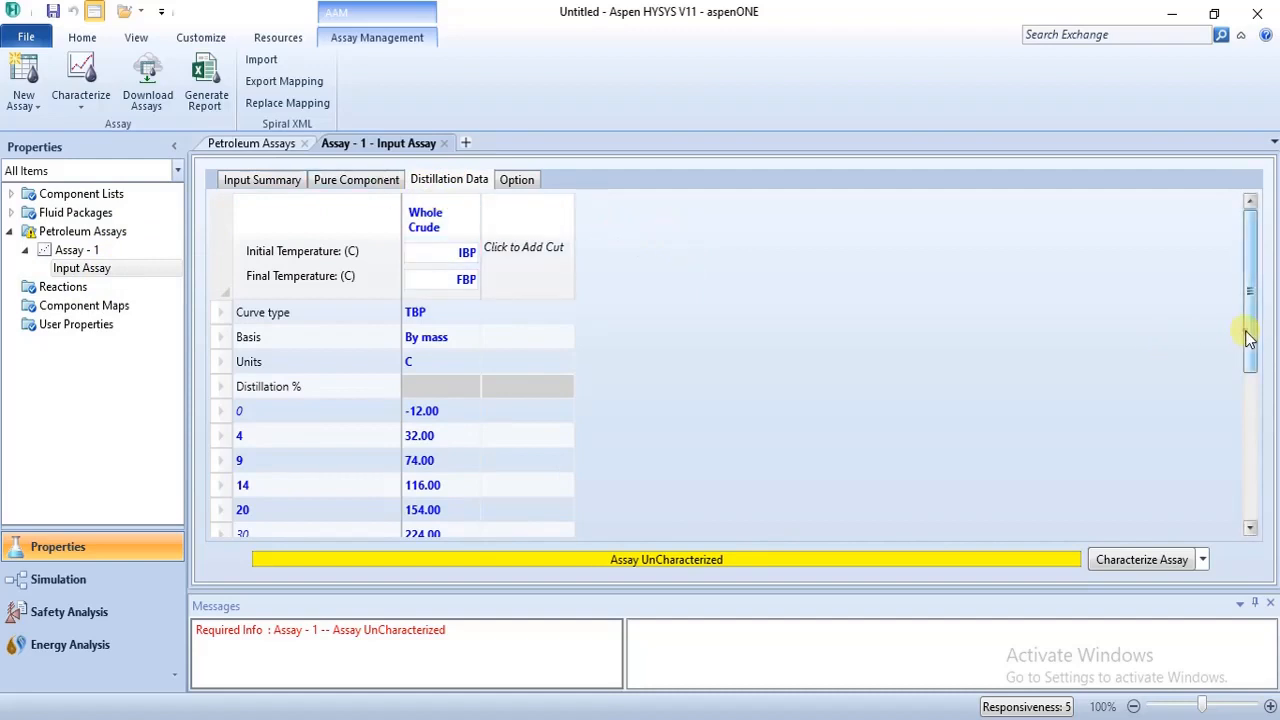
pyautogui.moveTo(1248, 338); pyautogui.dragTo(1249, 490)
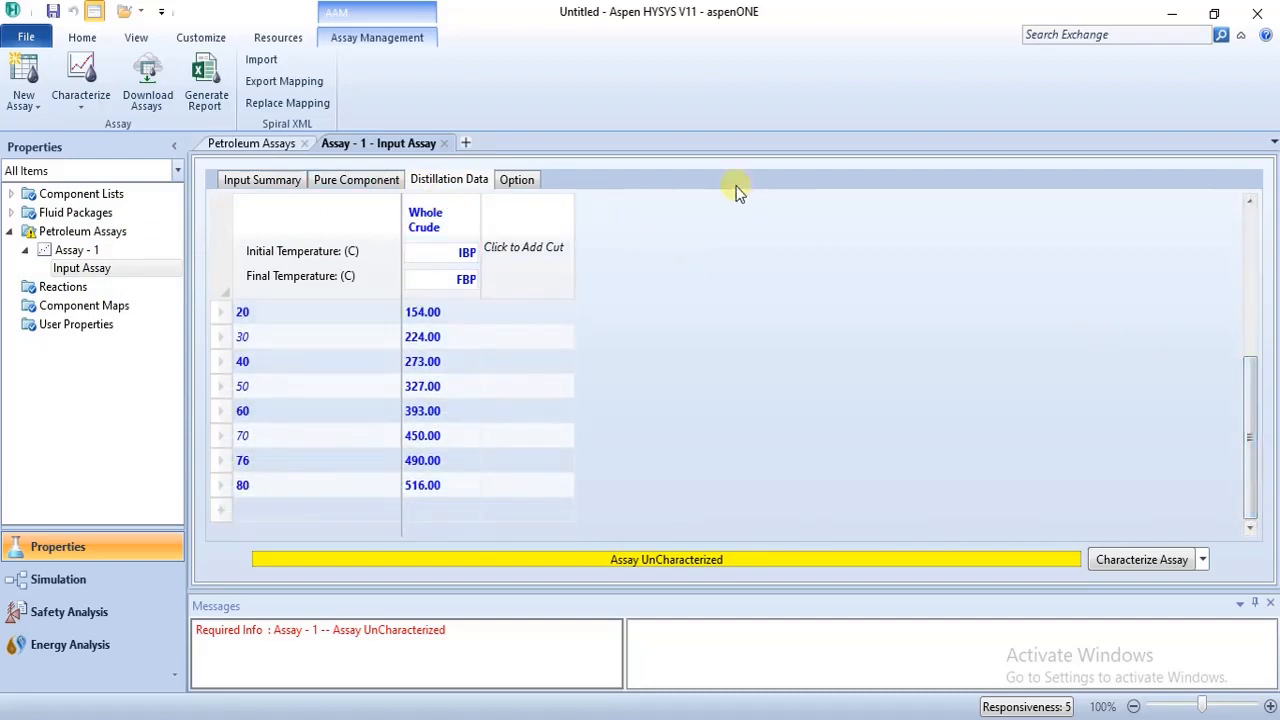
pyautogui.click(515, 180)
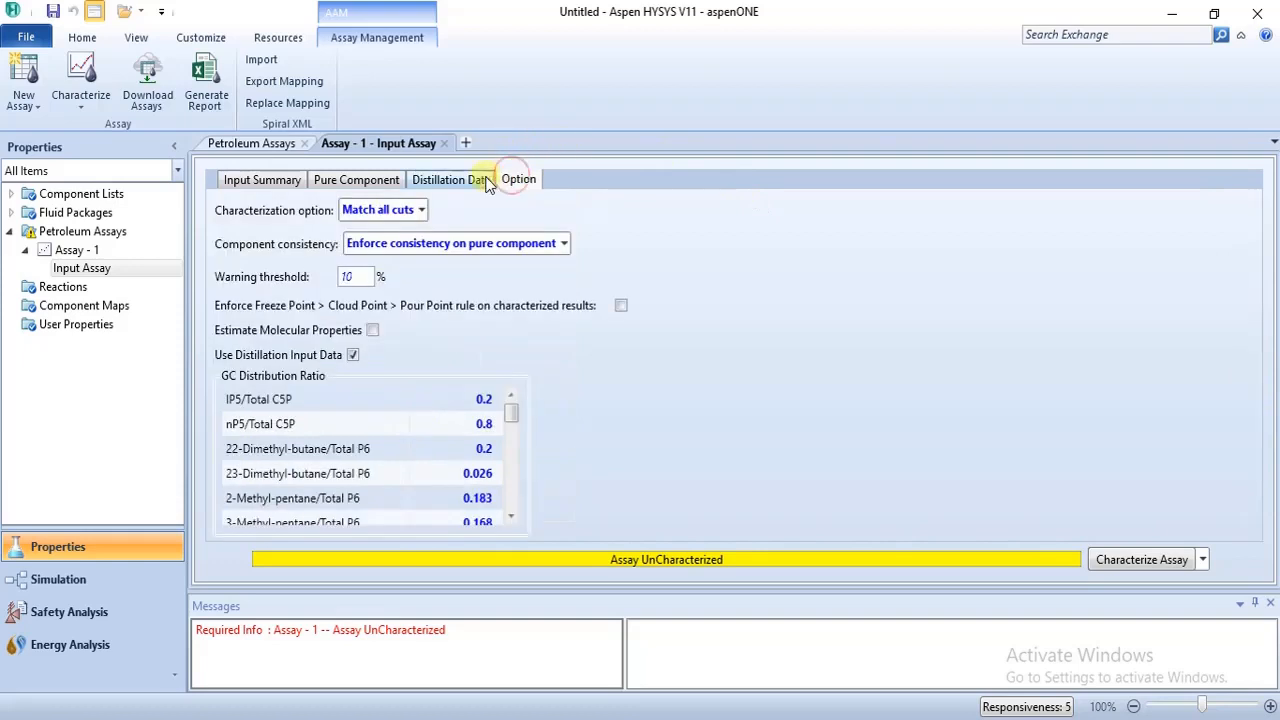
pyautogui.click(486, 183)
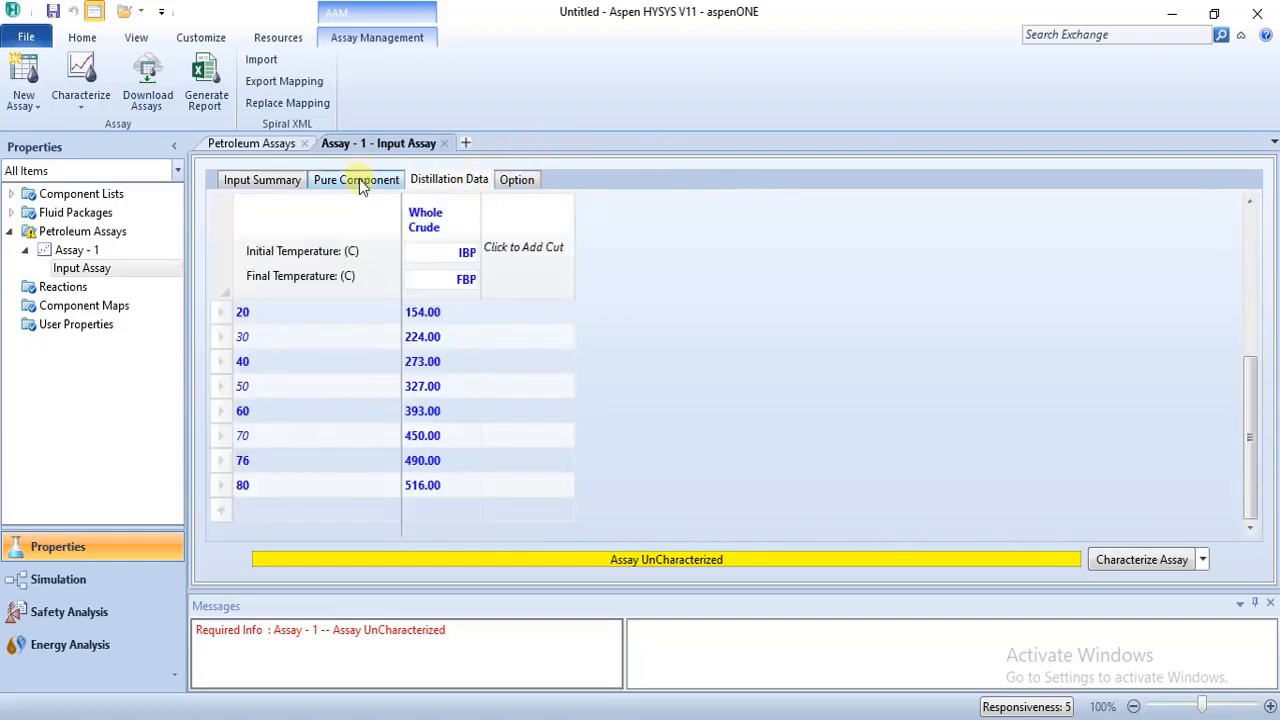
pyautogui.click(362, 186)
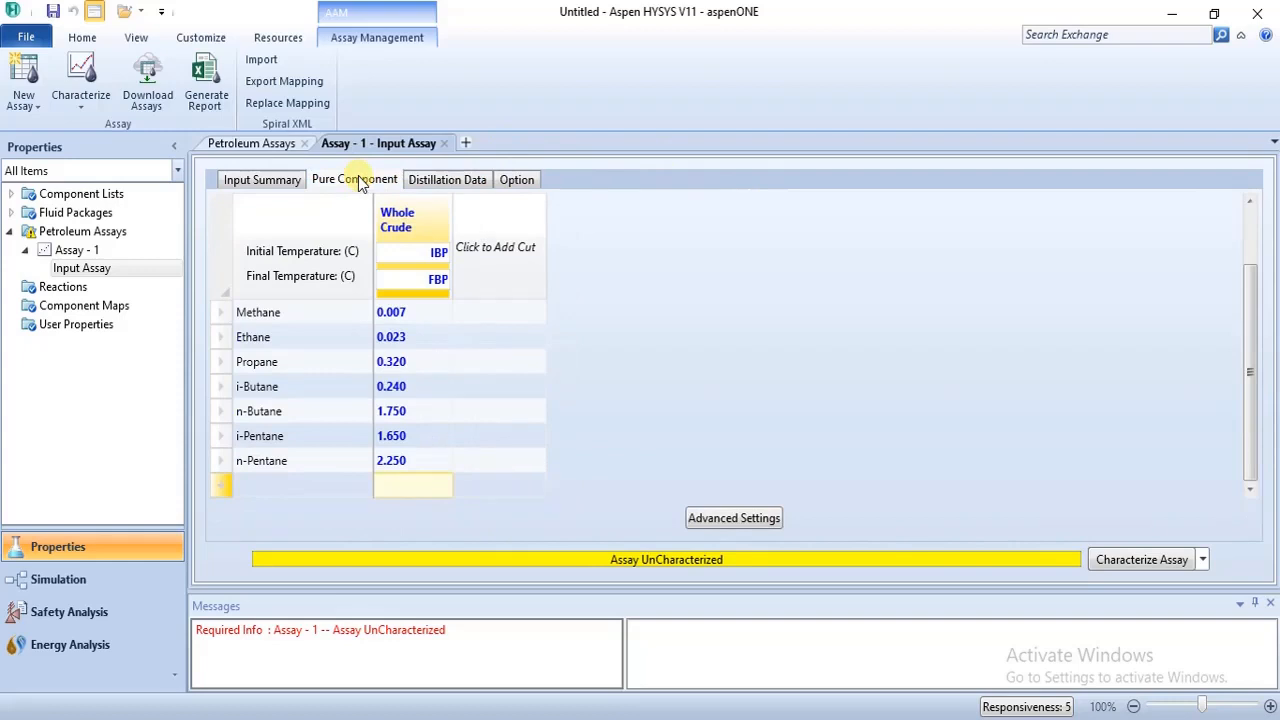
pyautogui.click(230, 179)
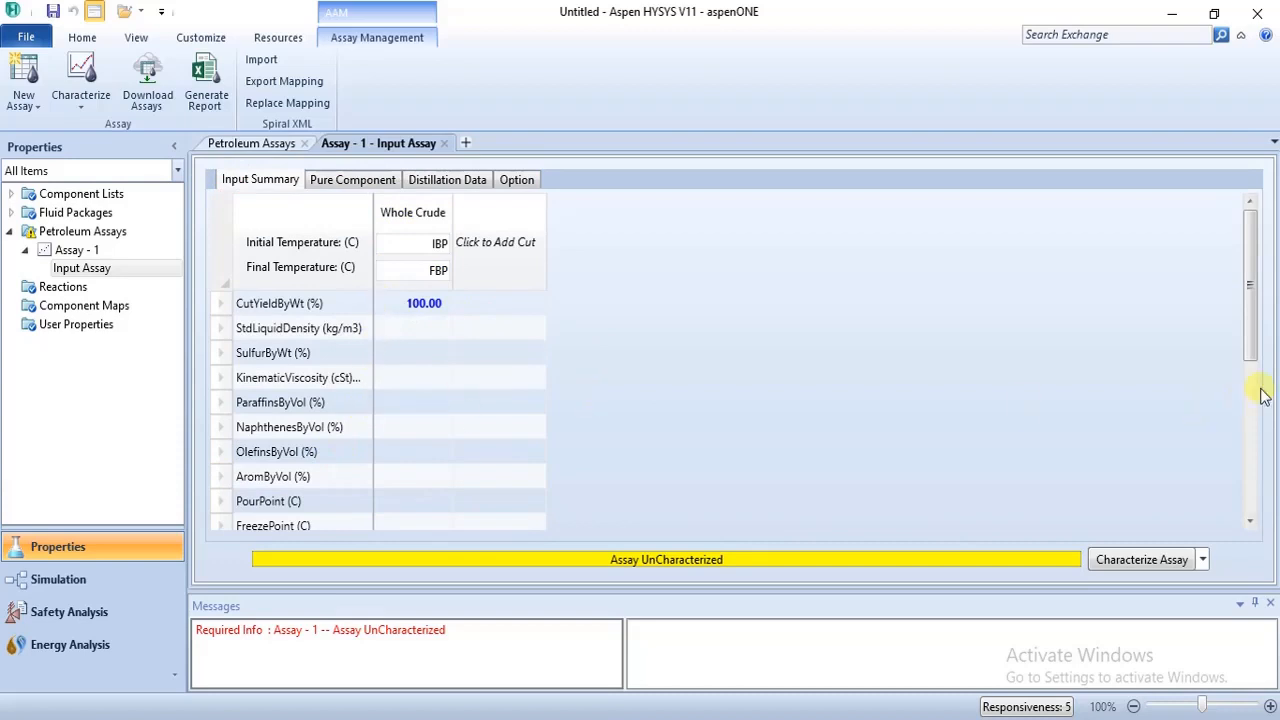
pyautogui.moveTo(1258, 348)
pyautogui.mouseDown()
pyautogui.moveTo(1248, 498)
pyautogui.moveTo(1251, 351)
pyautogui.moveTo(1260, 360)
pyautogui.mouseUp()
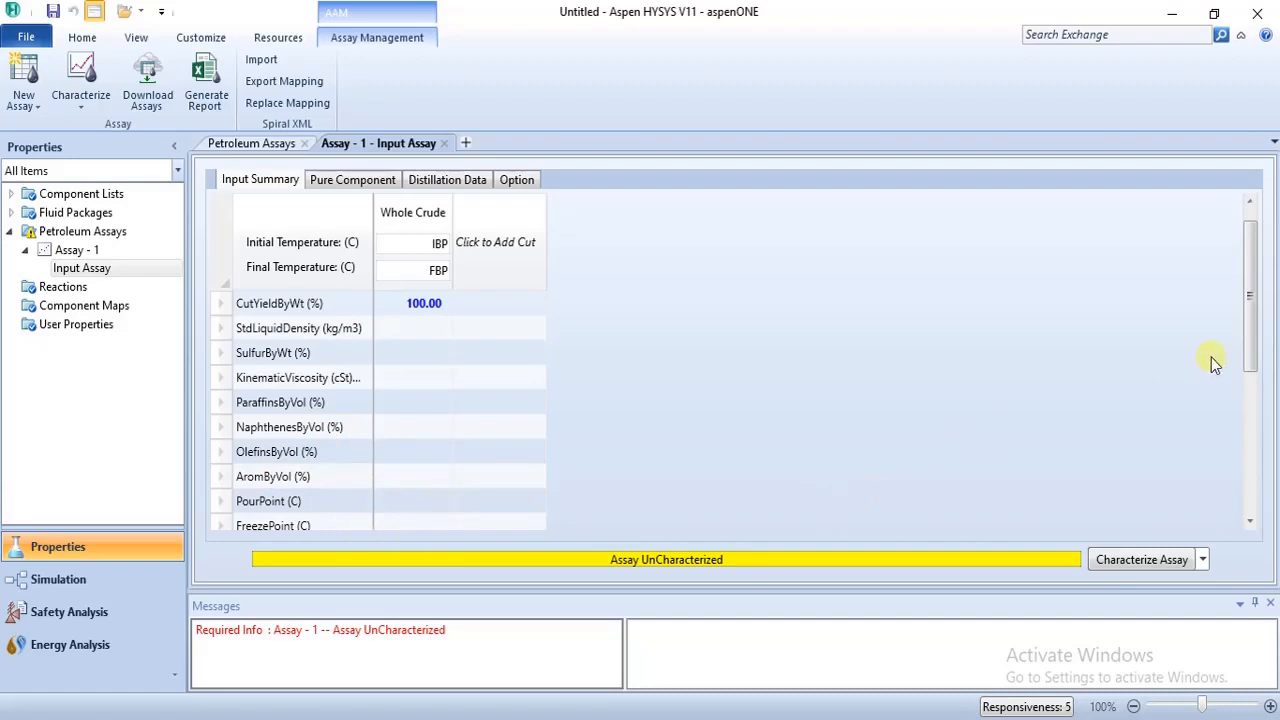
pyautogui.moveTo(1243, 364); pyautogui.dragTo(1246, 492)
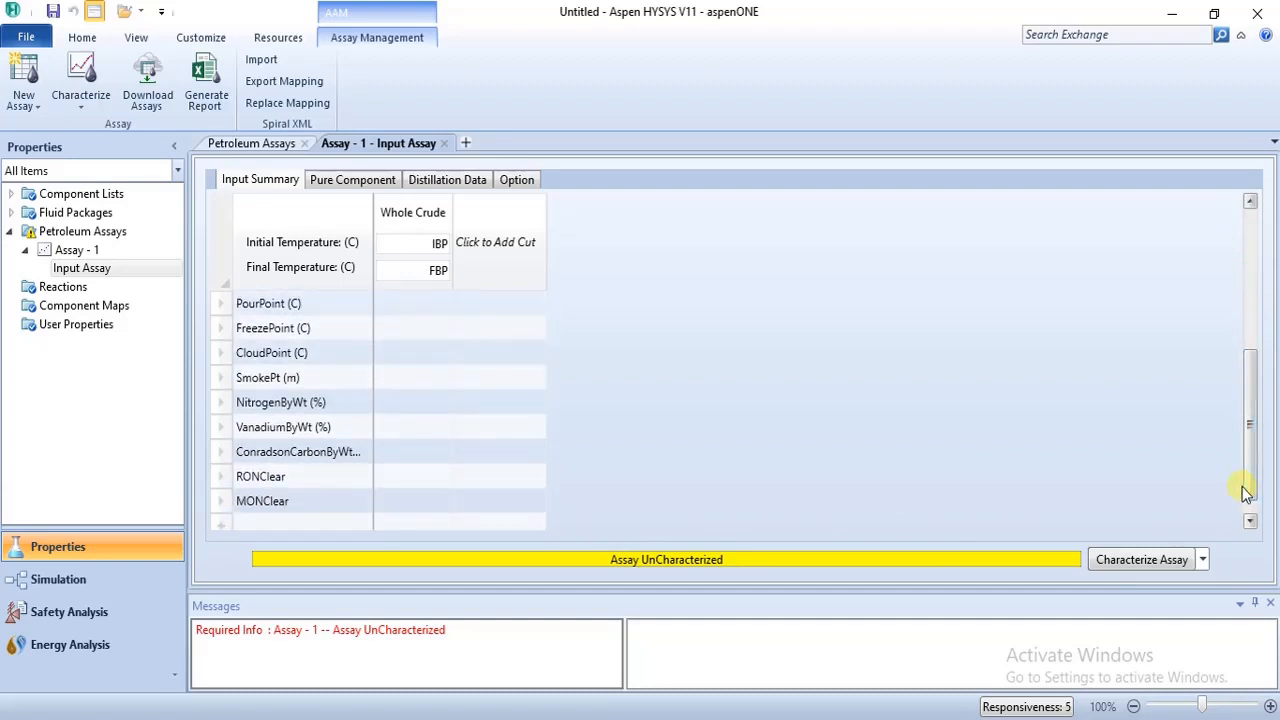
pyautogui.click(221, 524)
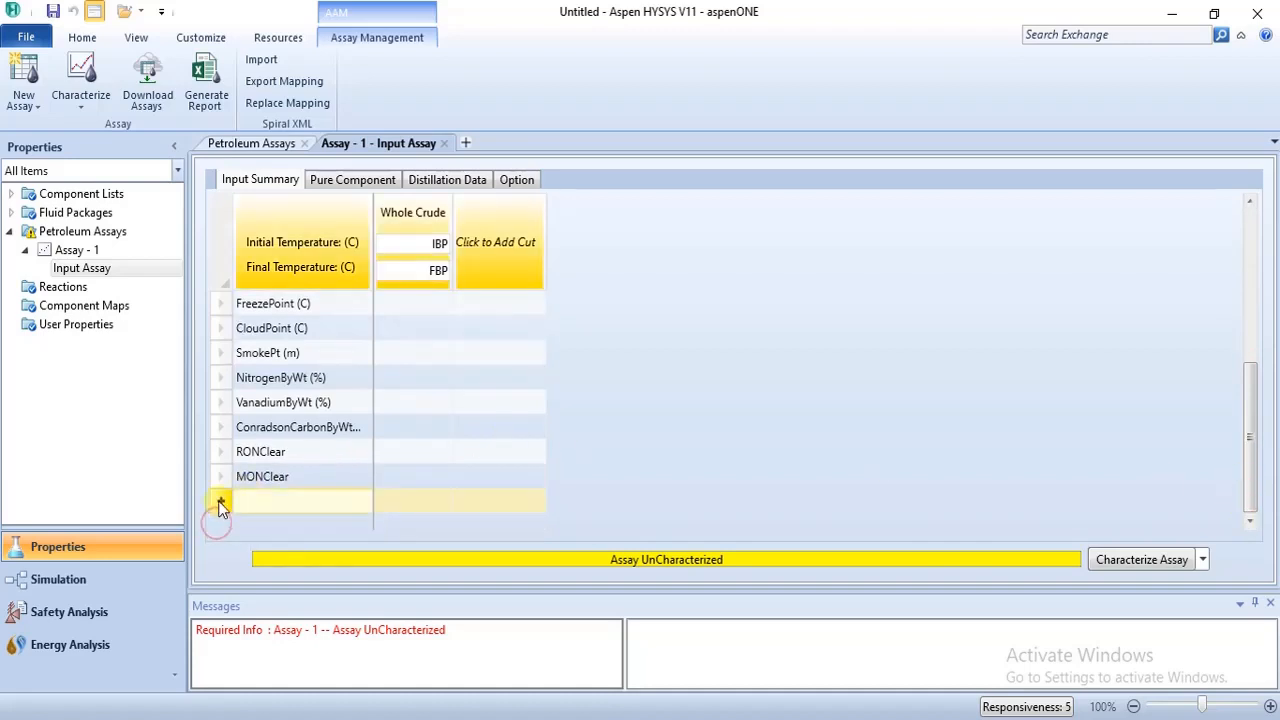
pyautogui.rightClick(221, 505)
pyautogui.click(224, 502)
pyautogui.click(224, 500)
pyautogui.click(523, 469)
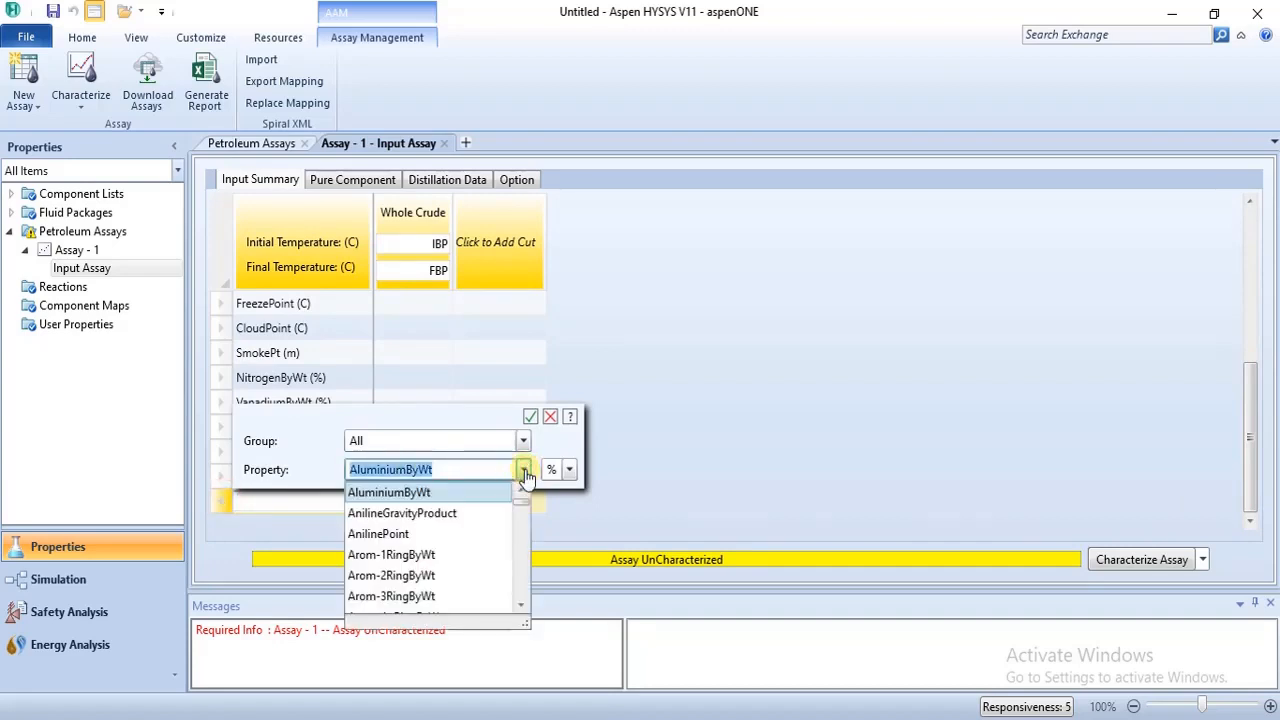
pyautogui.moveTo(520, 500); pyautogui.dragTo(522, 527)
pyautogui.click(518, 399)
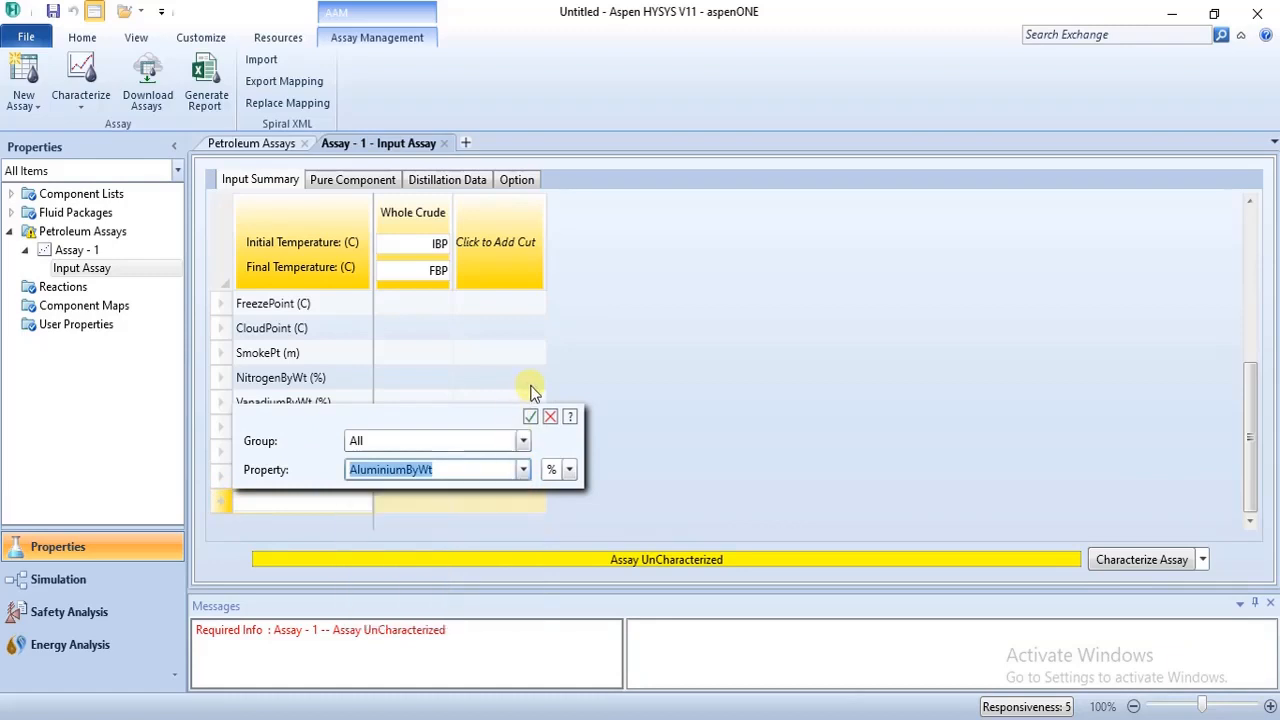
pyautogui.click(530, 382)
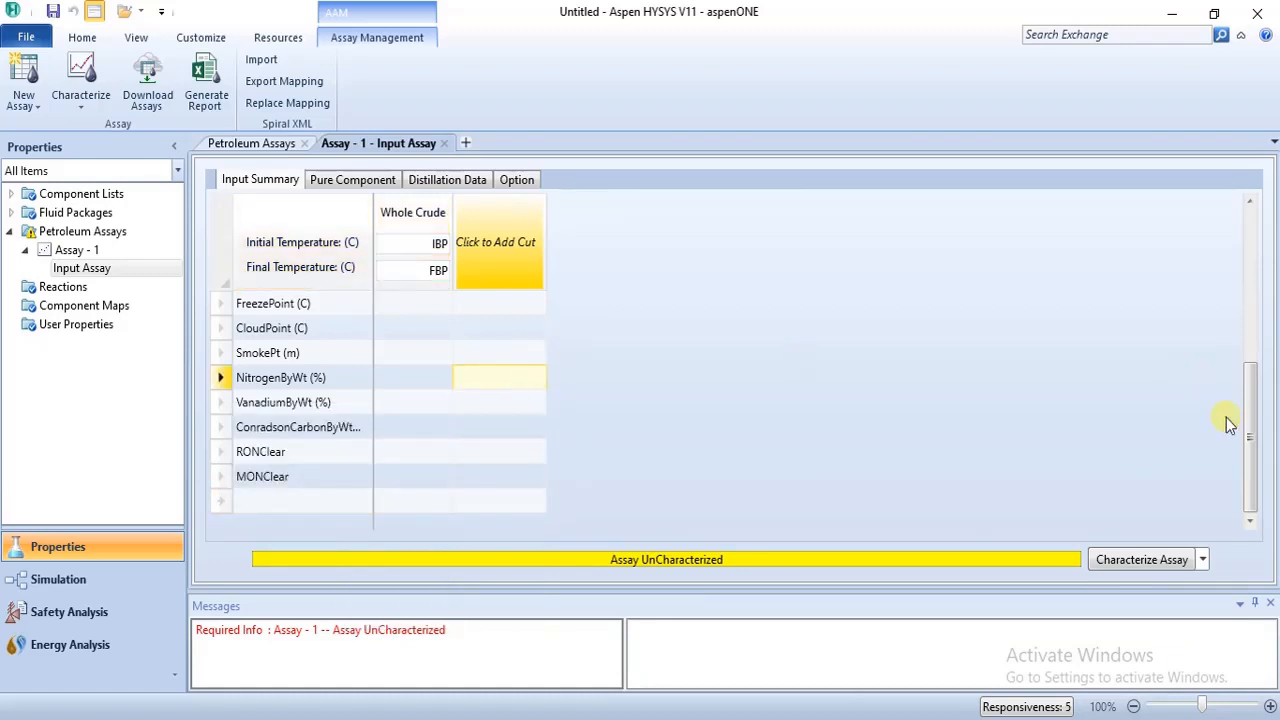
# Step: Look up the crude's standard density in the CRUDE OIL STREAM PROBLEM PDF and return to the Aspen HYSYS assay input
pyautogui.scroll(3, 1246, 430)
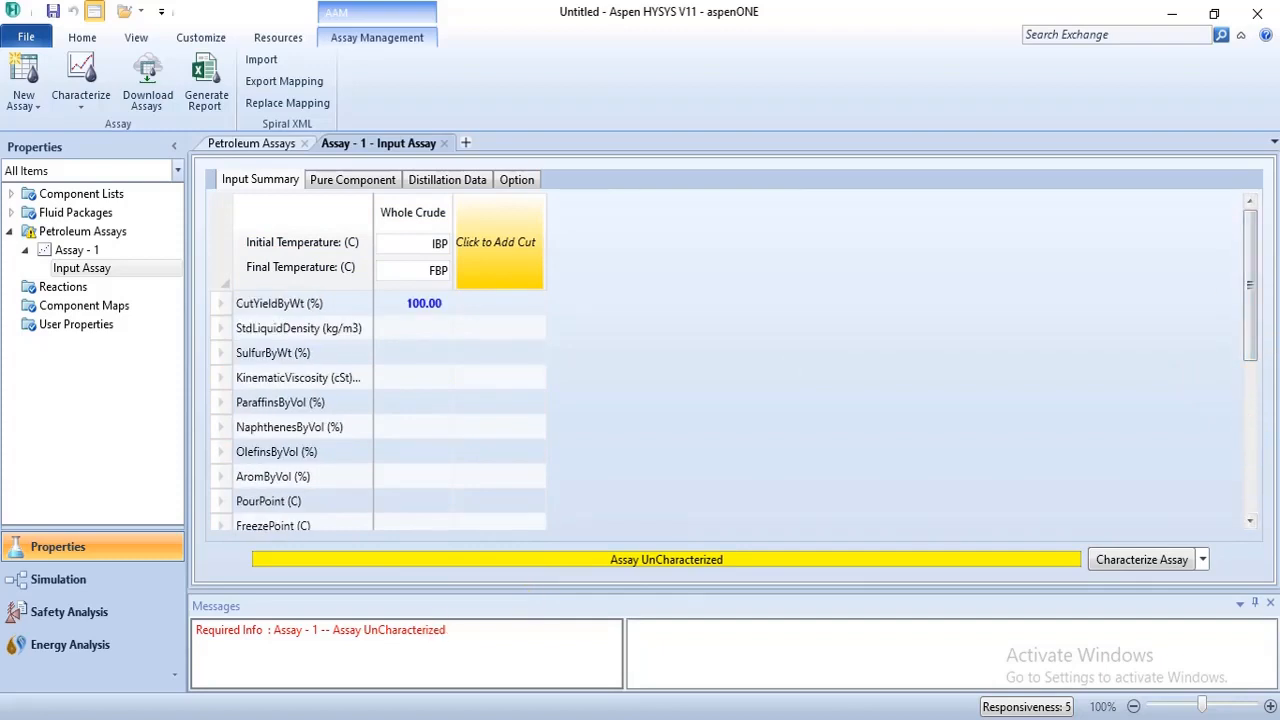
pyautogui.moveTo(458, 717)
pyautogui.click(398, 662)
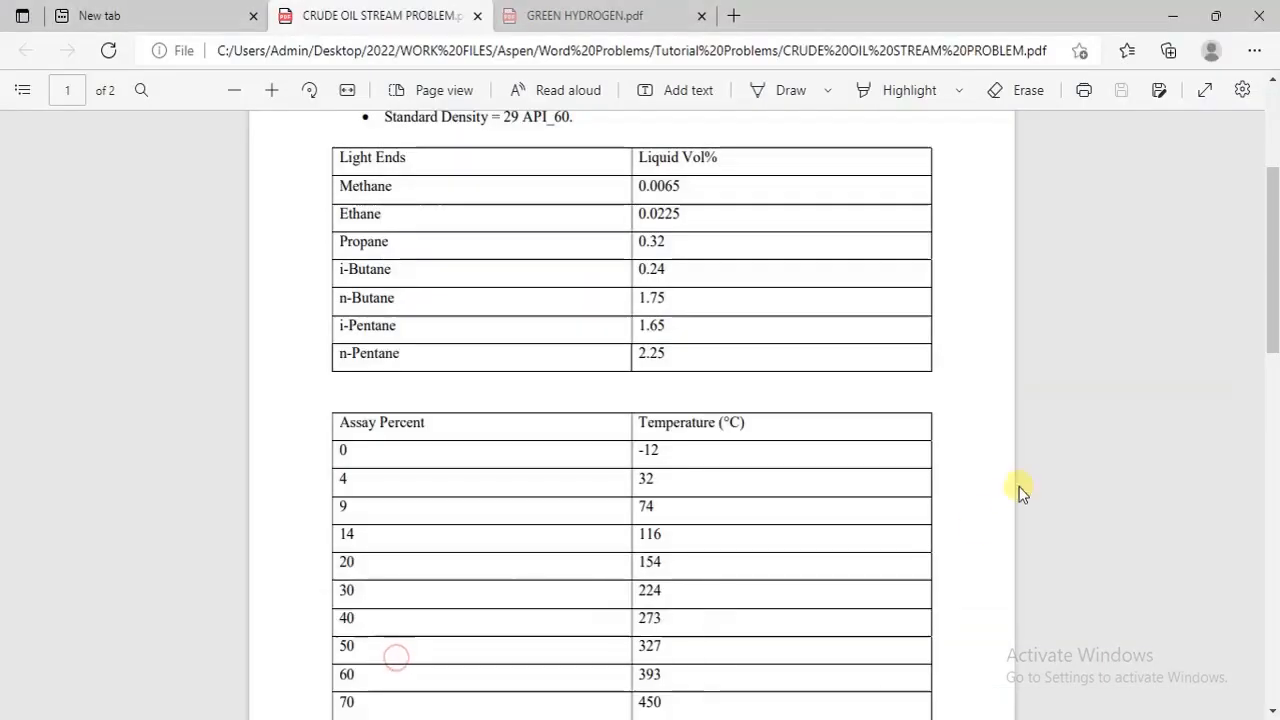
pyautogui.scroll(2, 1273, 285)
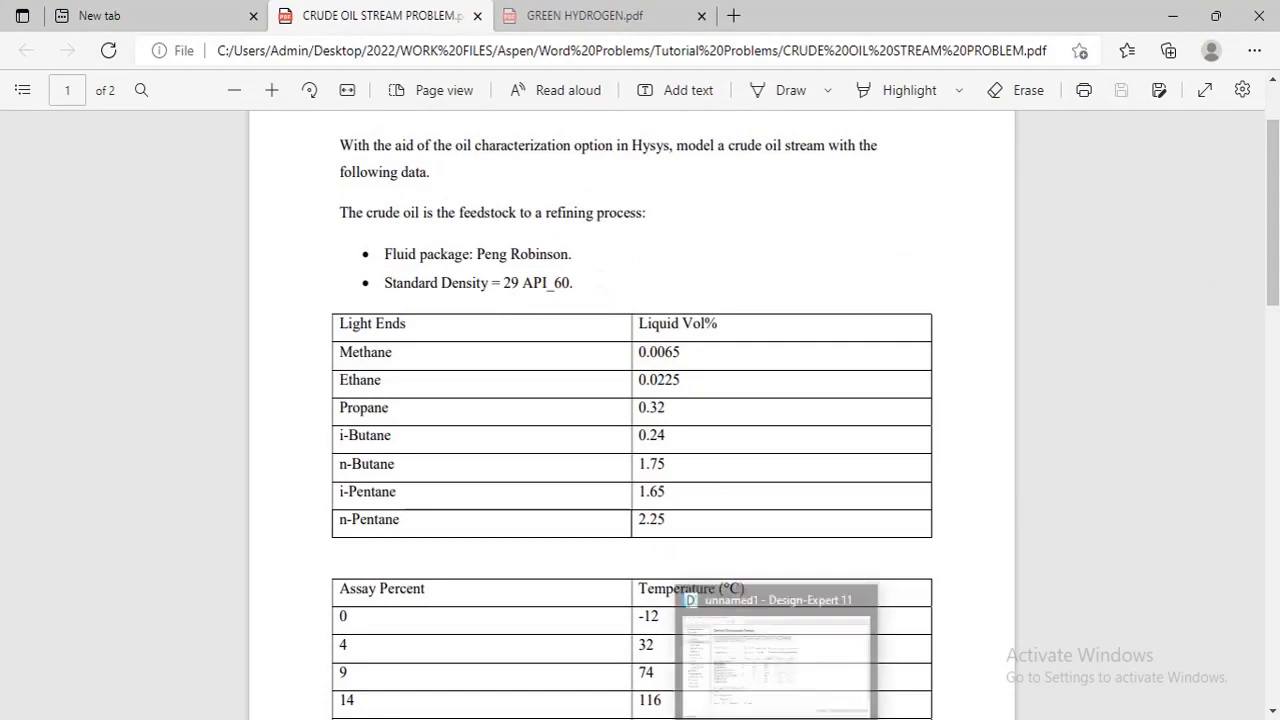
pyautogui.moveTo(855, 718)
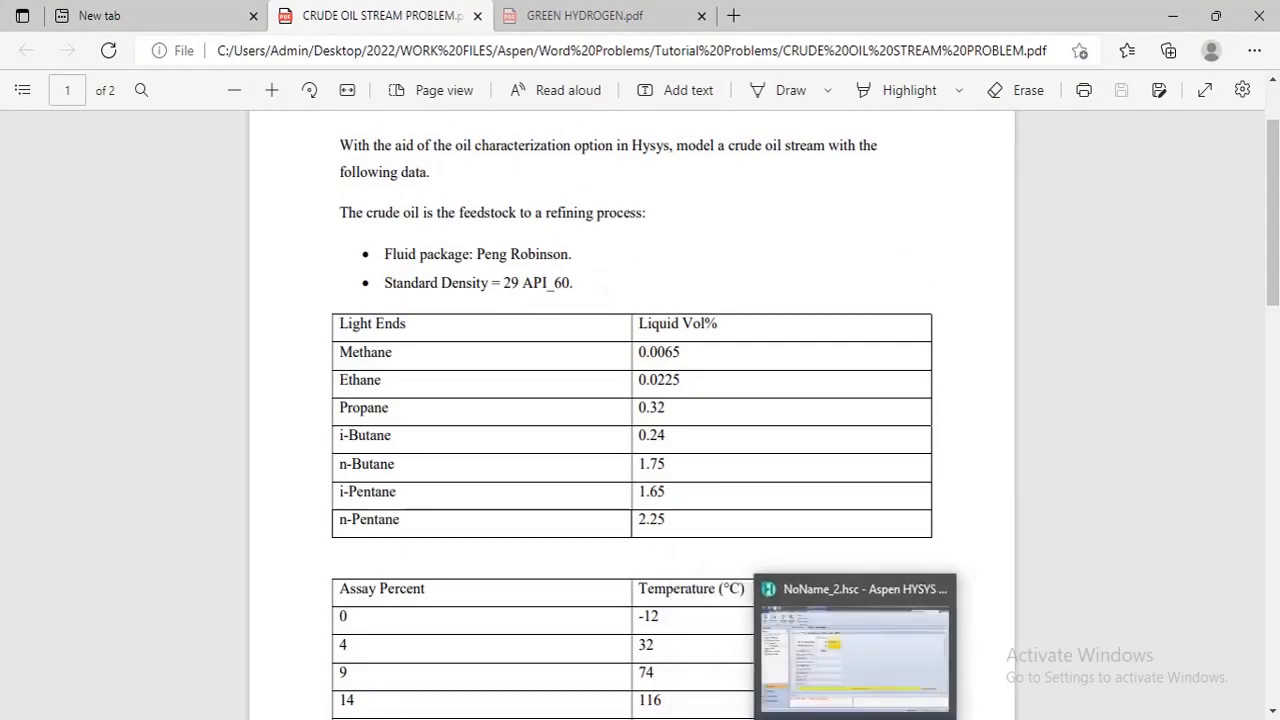
pyautogui.click(882, 639)
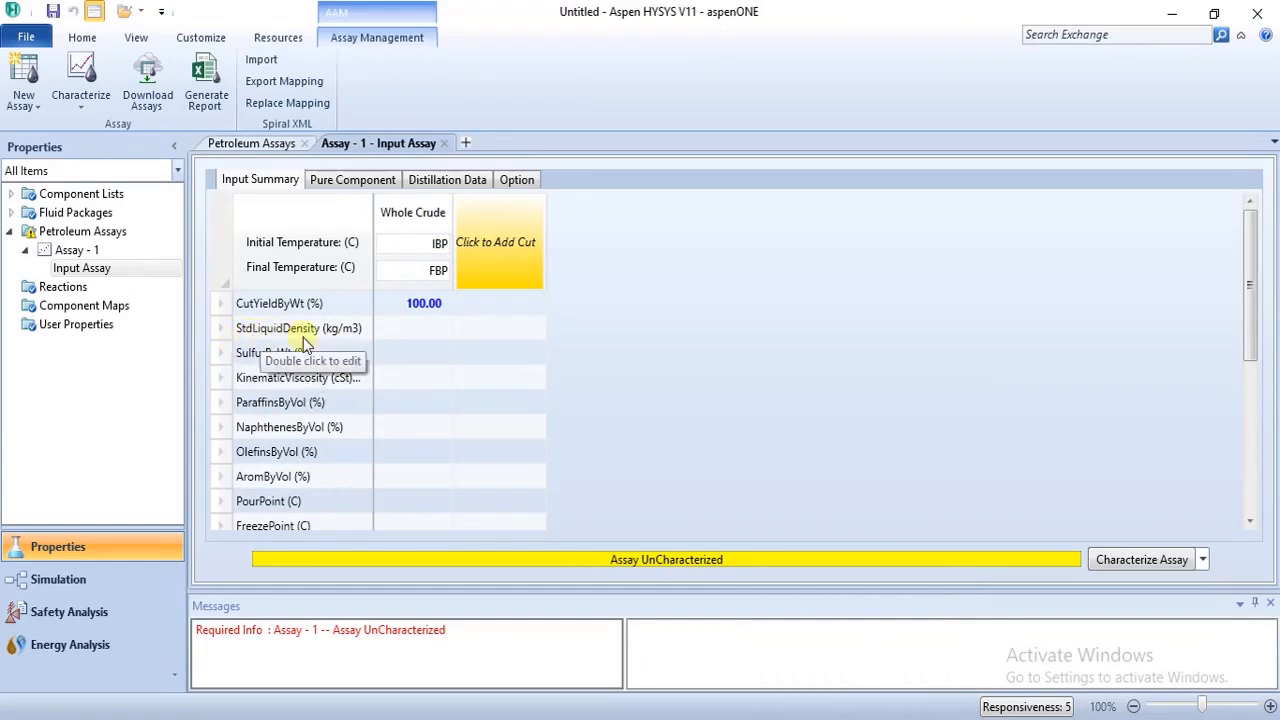
# Step: Set the whole crude's standard liquid density to 29 API in the assay's input summary
pyautogui.click(416, 329)
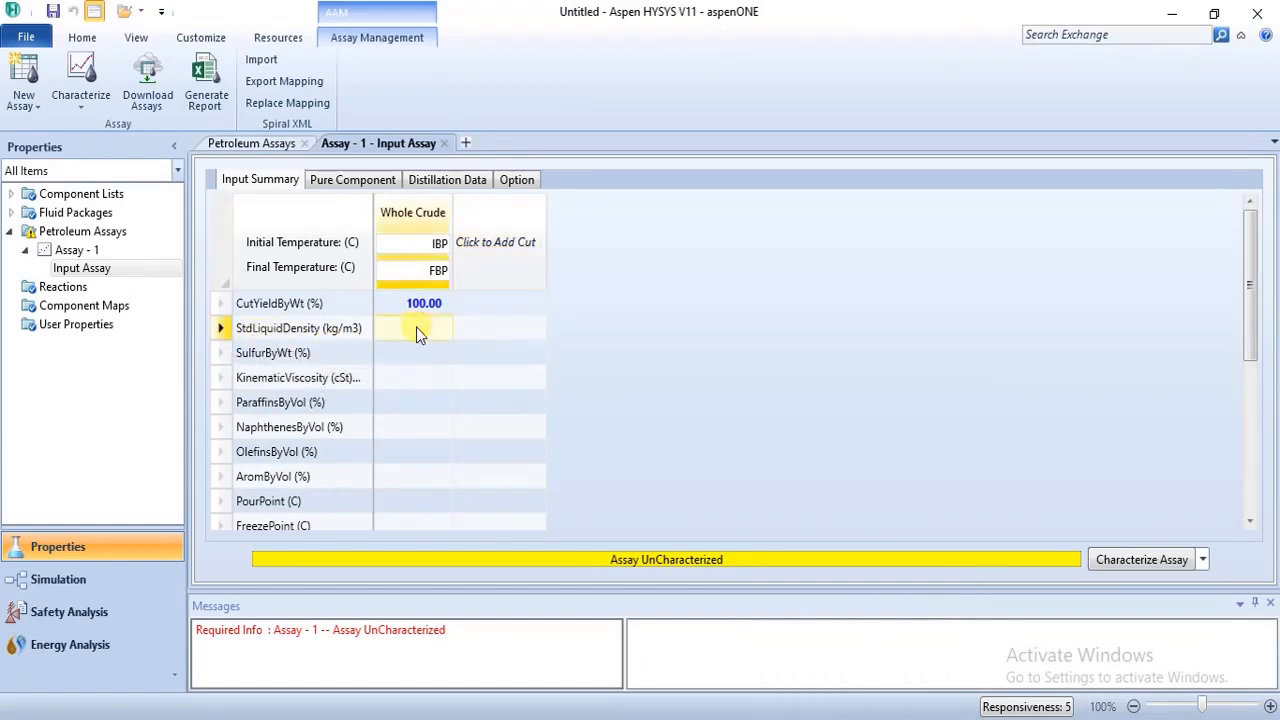
pyautogui.write('29')
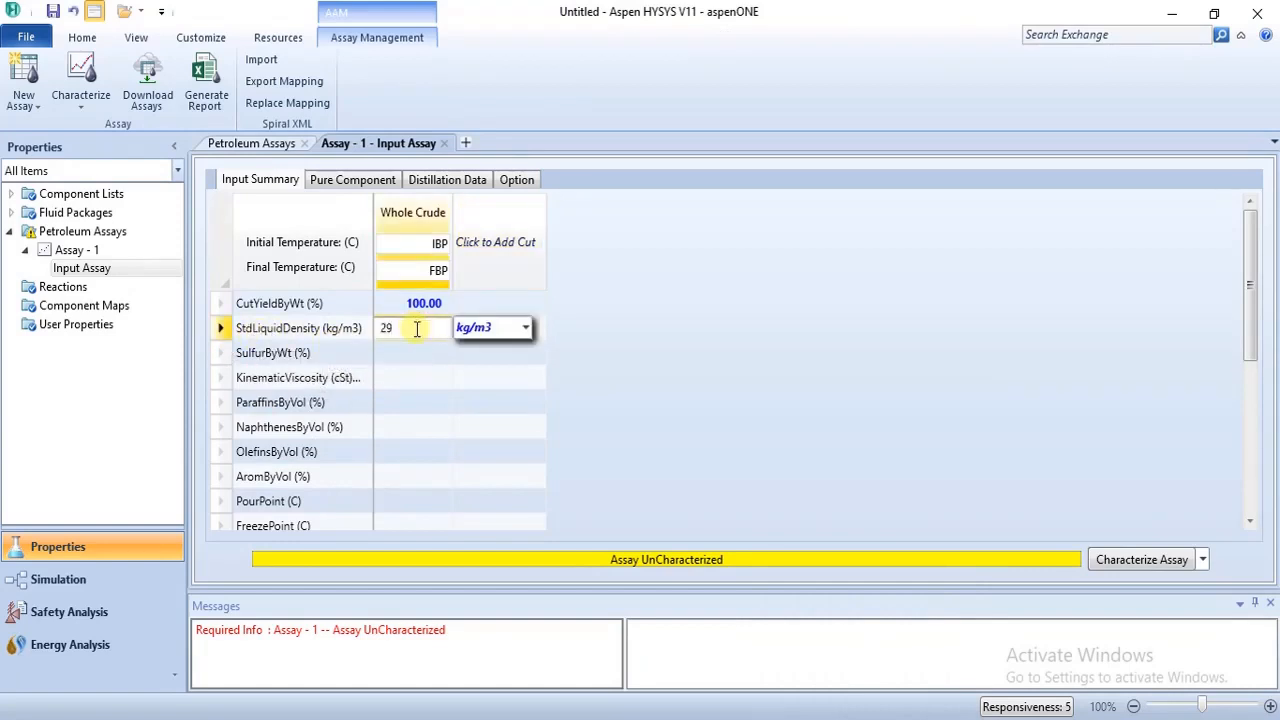
pyautogui.click(526, 328)
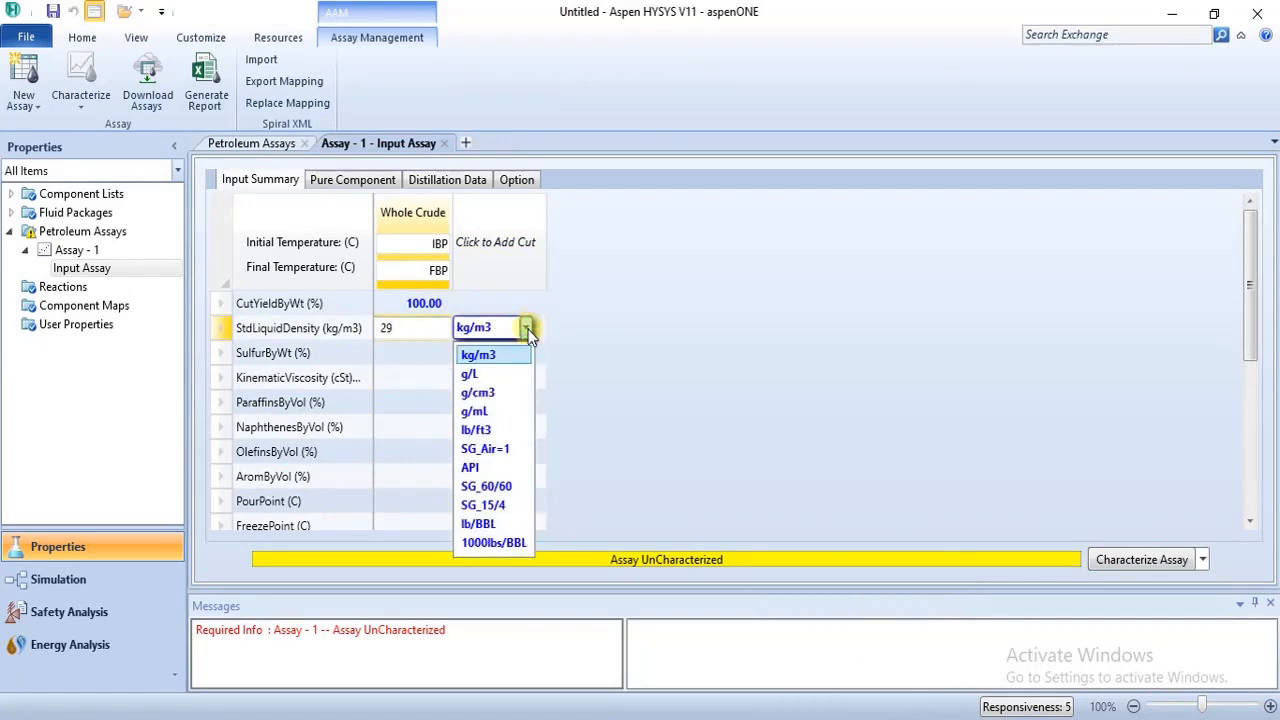
pyautogui.click(505, 470)
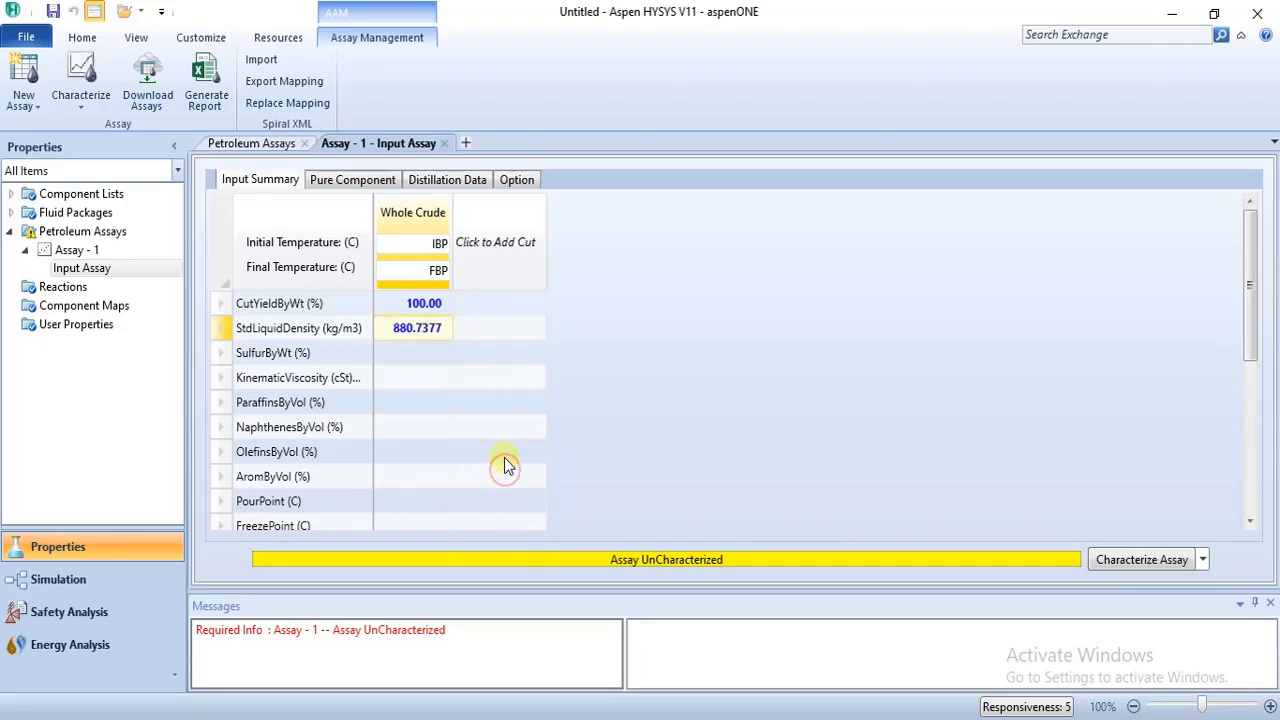
# Step: Try to switch the unit of the whole crude's standard liquid density to API
pyautogui.click(446, 326)
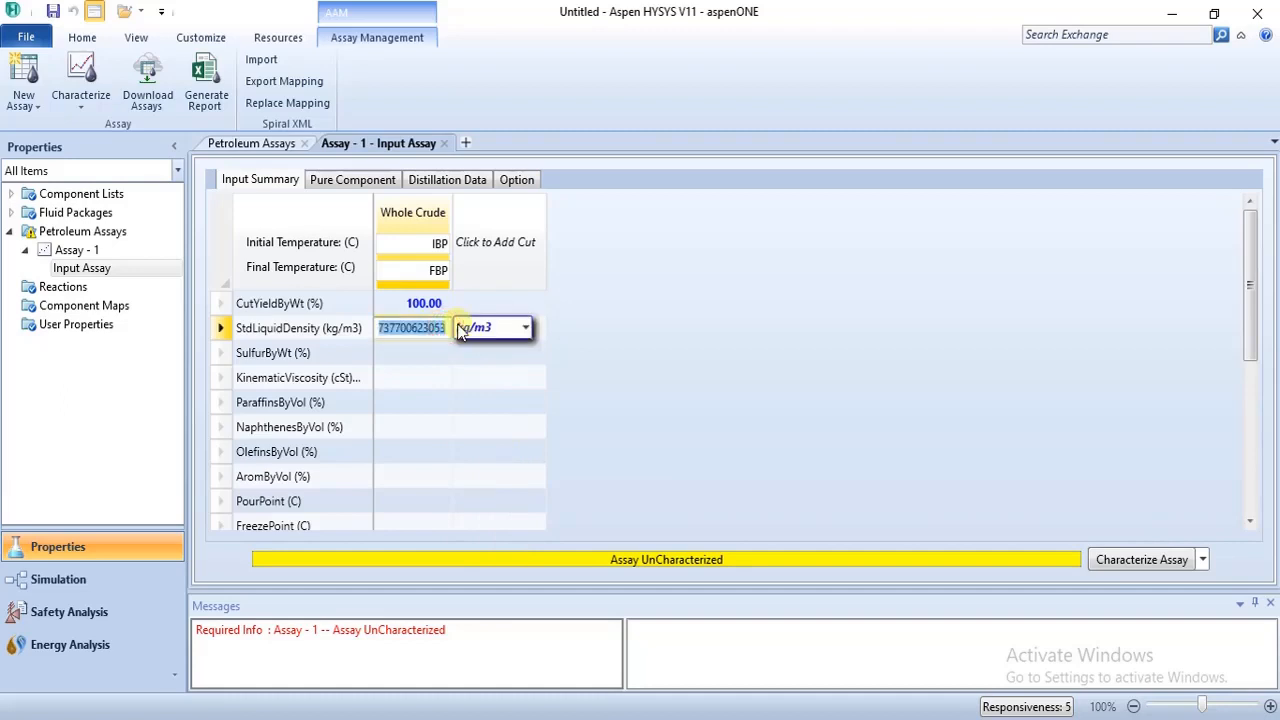
pyautogui.click(441, 323)
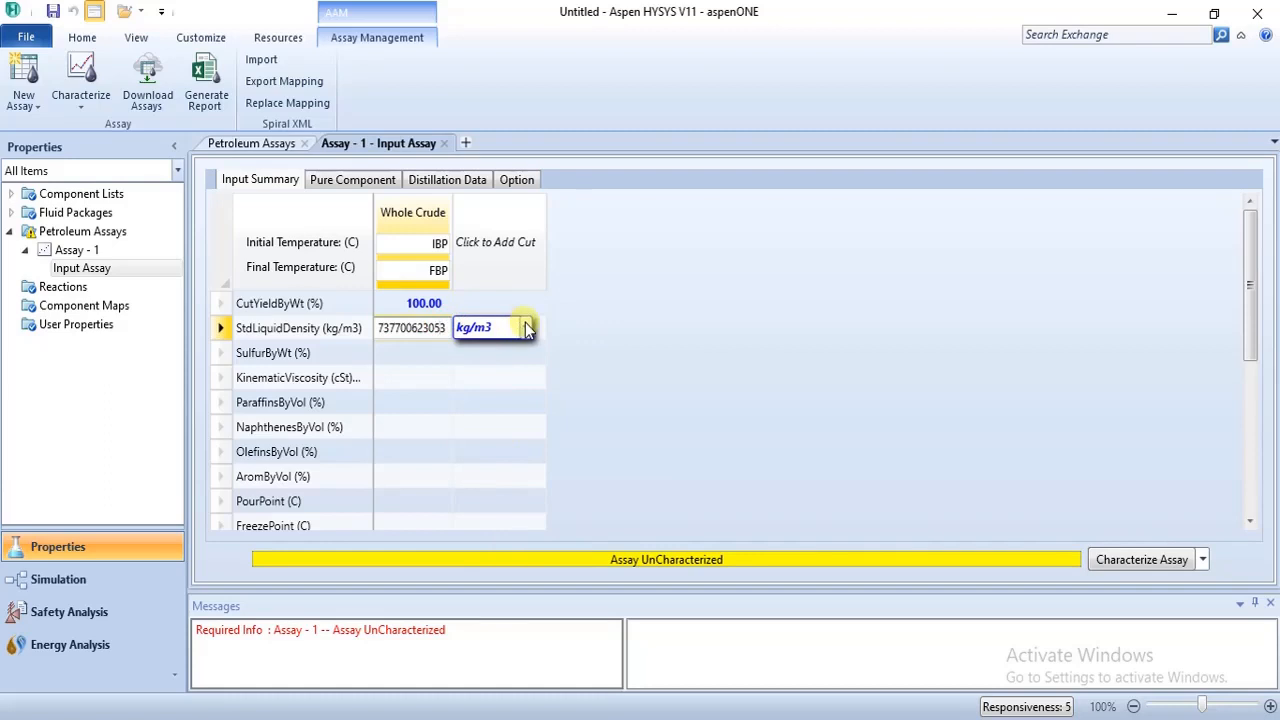
pyautogui.click(429, 367)
pyautogui.click(423, 331)
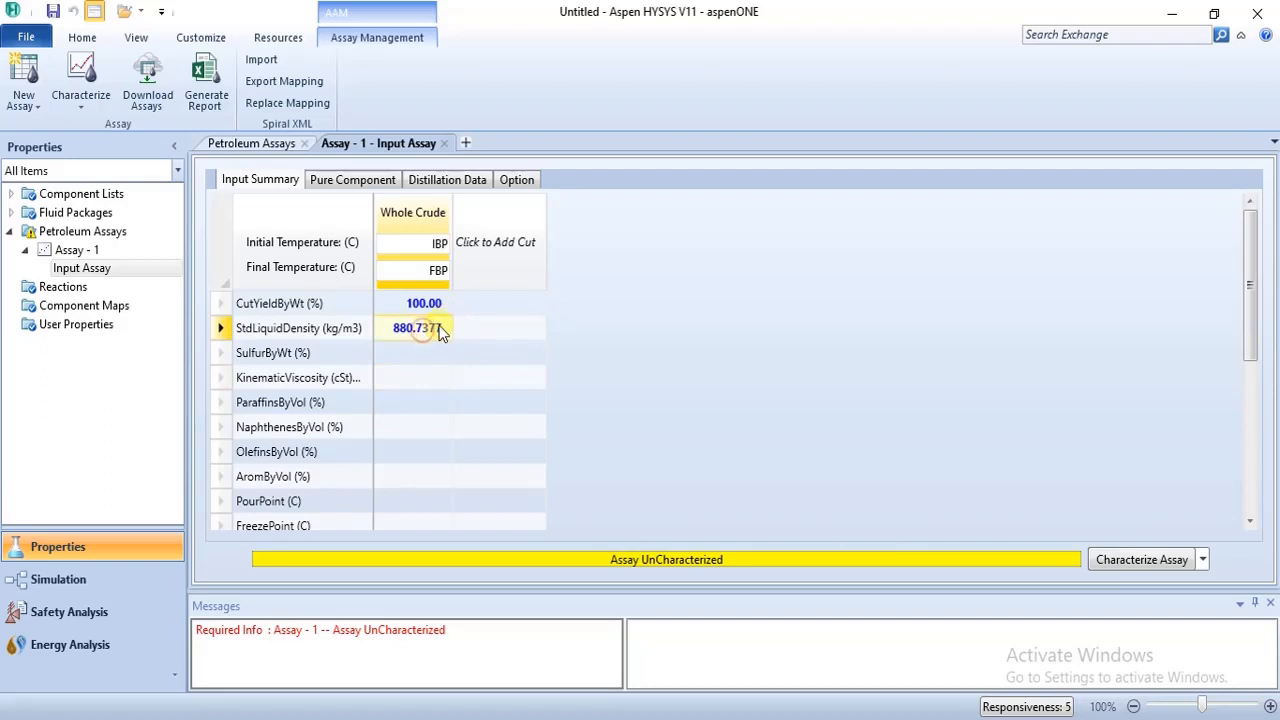
pyautogui.click(449, 330)
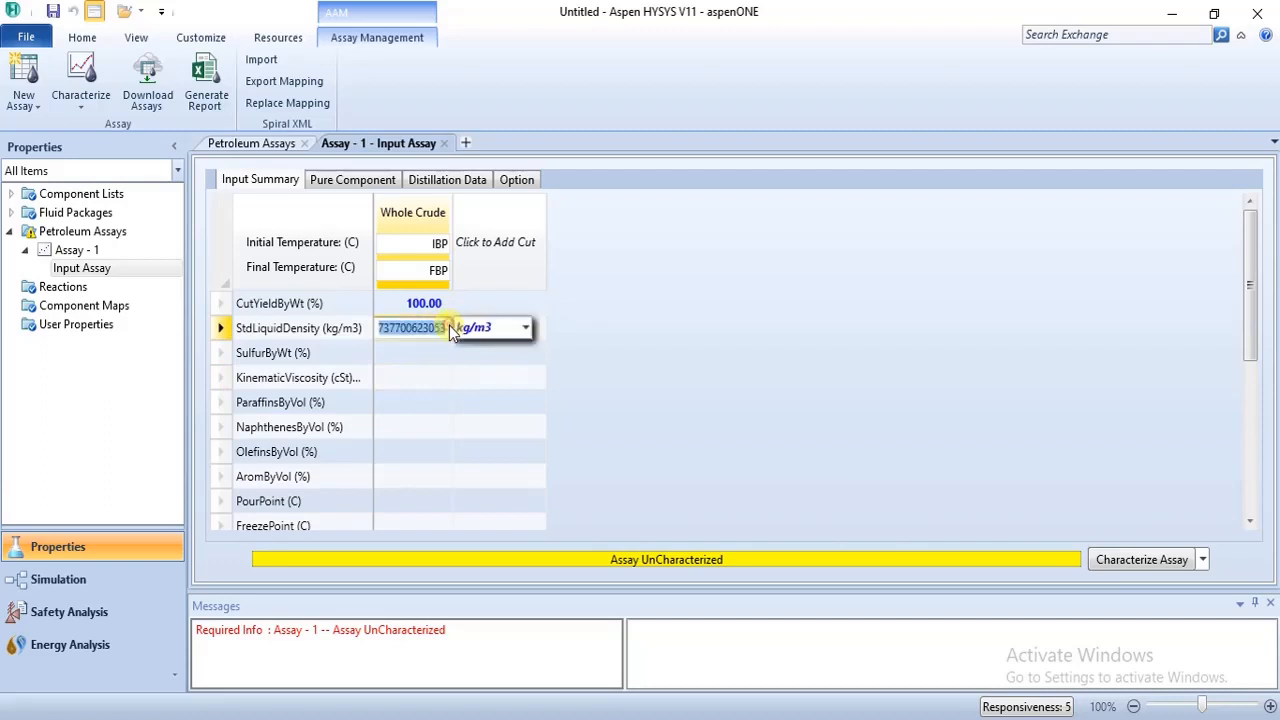
pyautogui.click(532, 330)
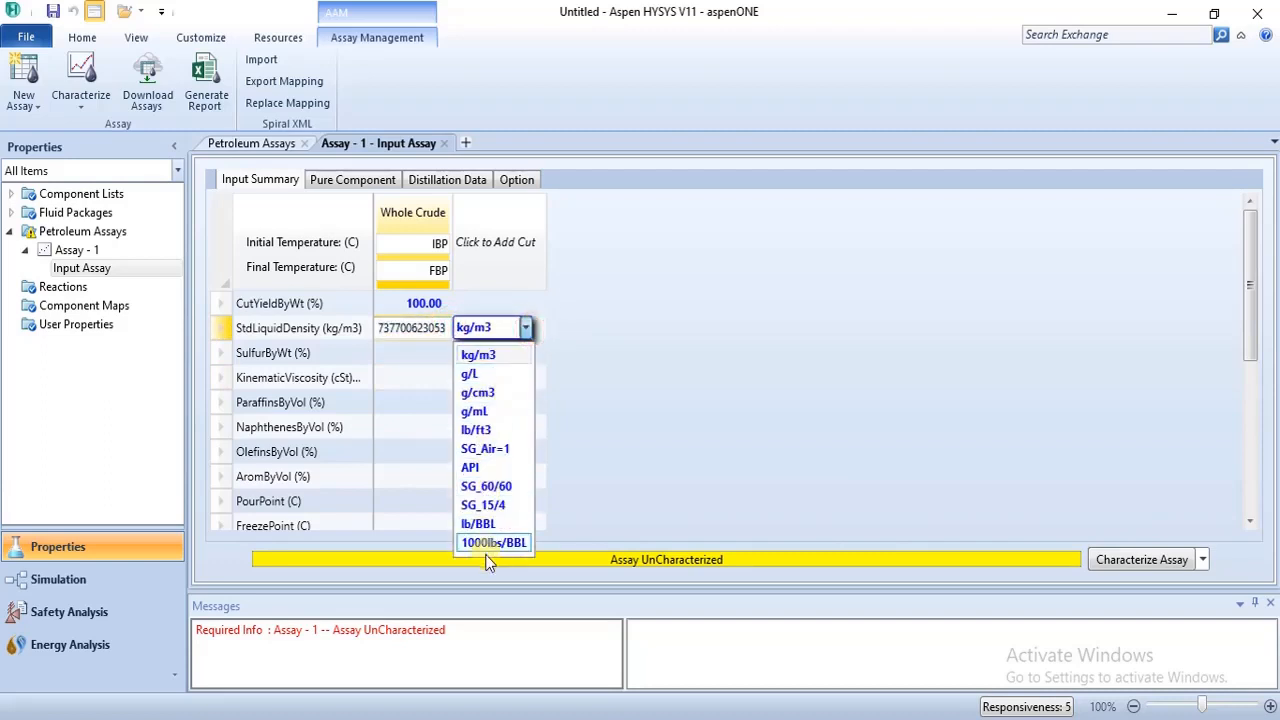
pyautogui.click(516, 470)
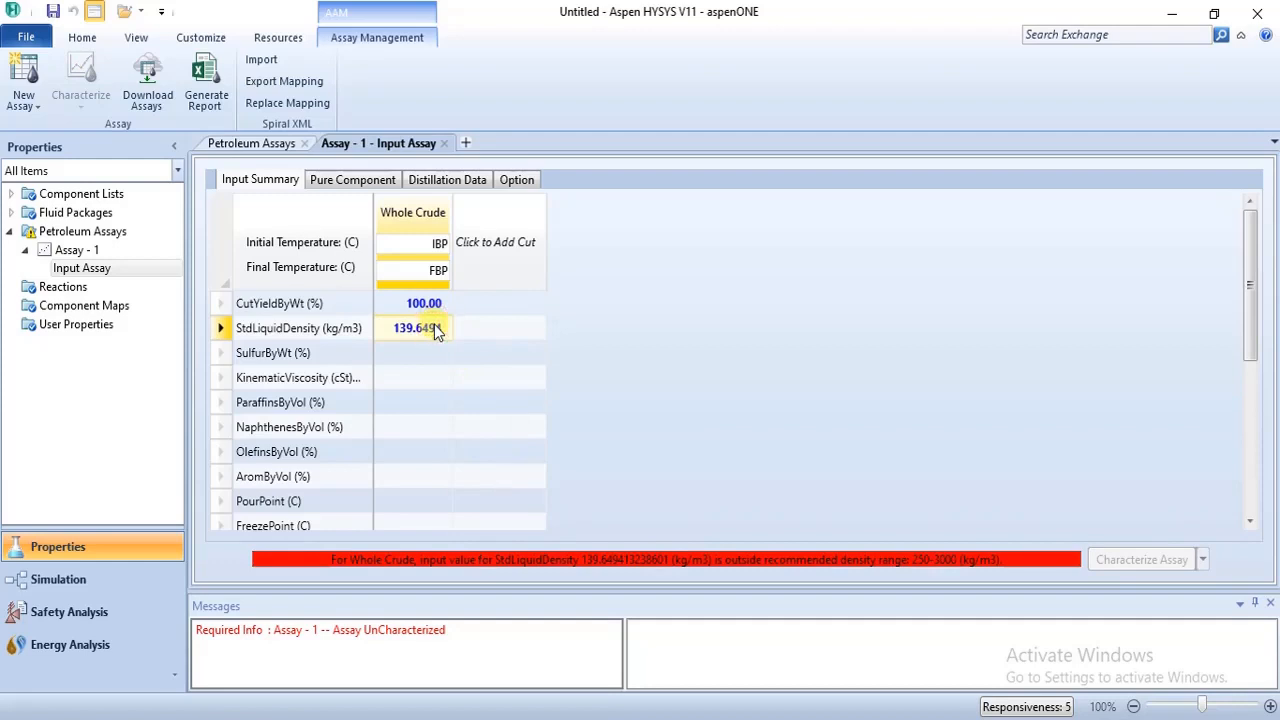
# Step: Re-enter the whole crude's standard liquid density as 29 API in the input summary
pyautogui.click(432, 326)
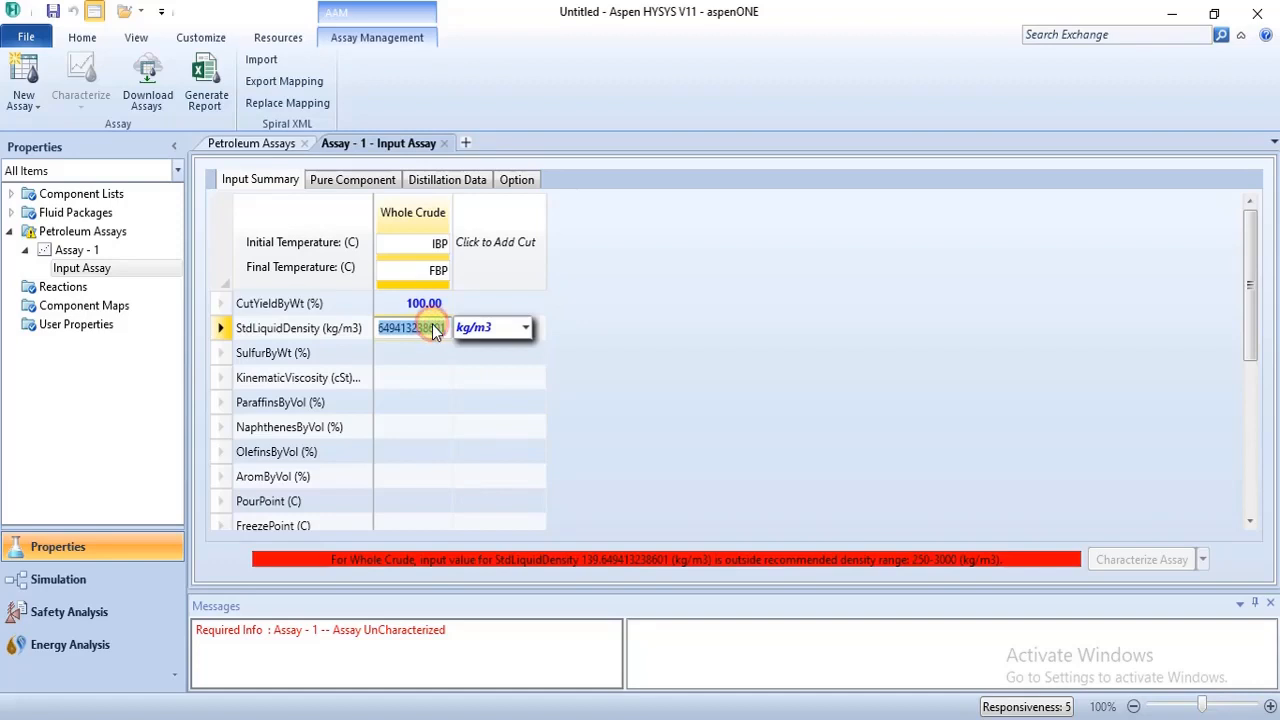
pyautogui.press('BackSpace')
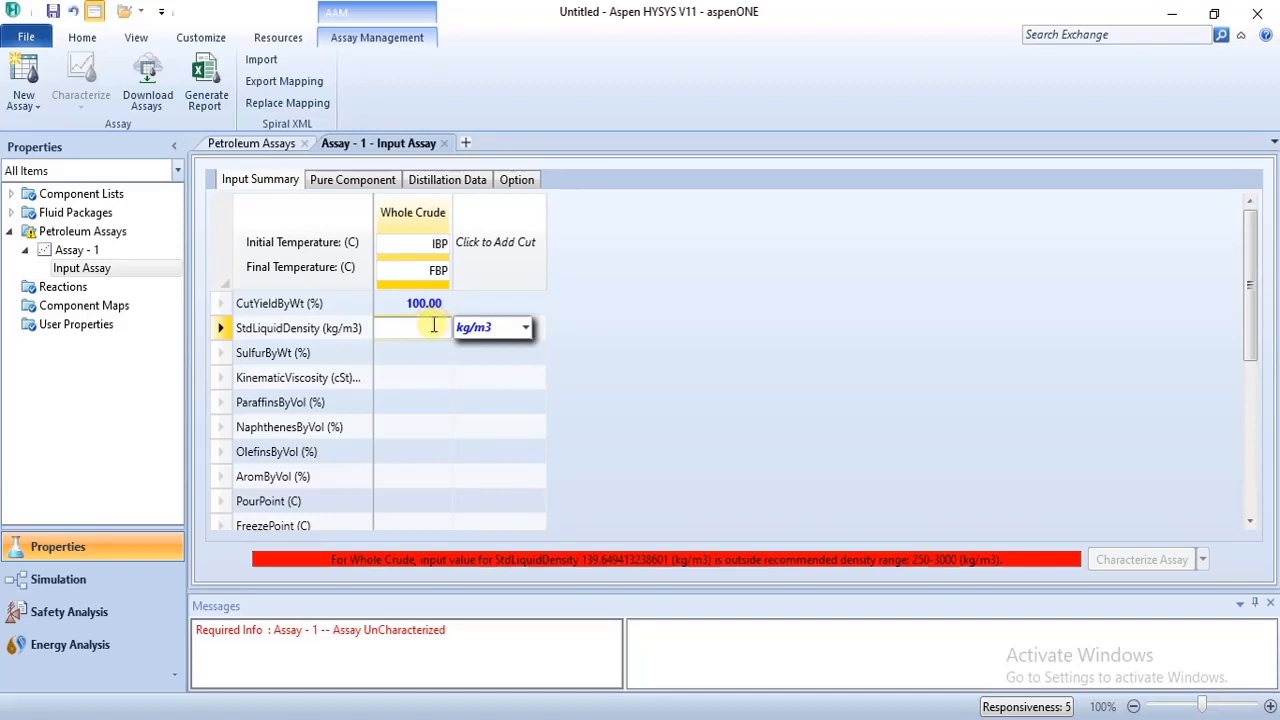
pyautogui.write('29')
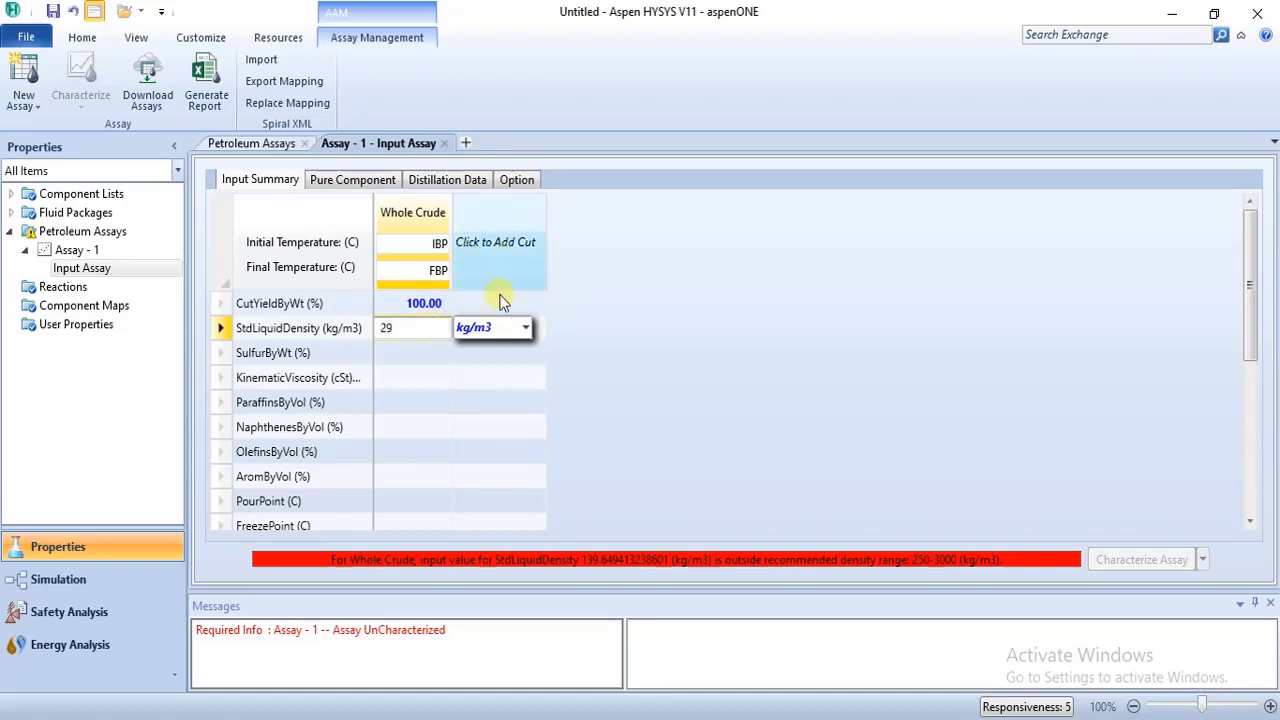
pyautogui.click(525, 327)
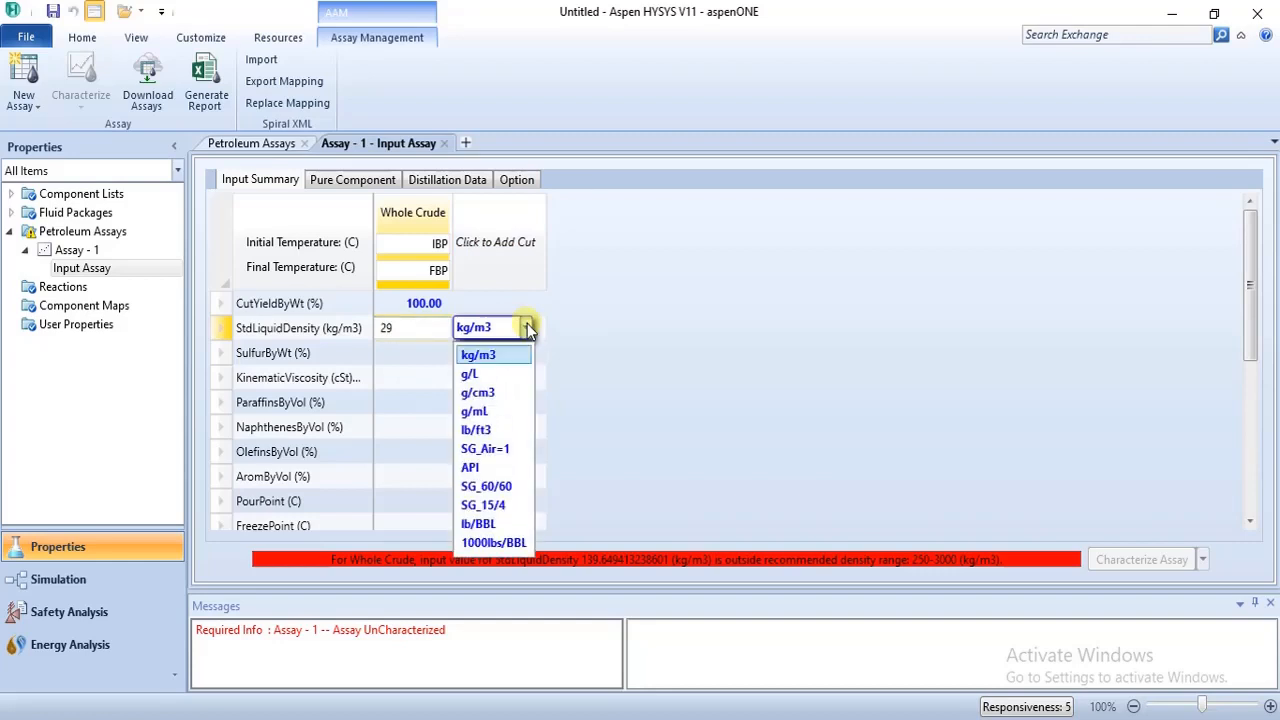
pyautogui.click(517, 470)
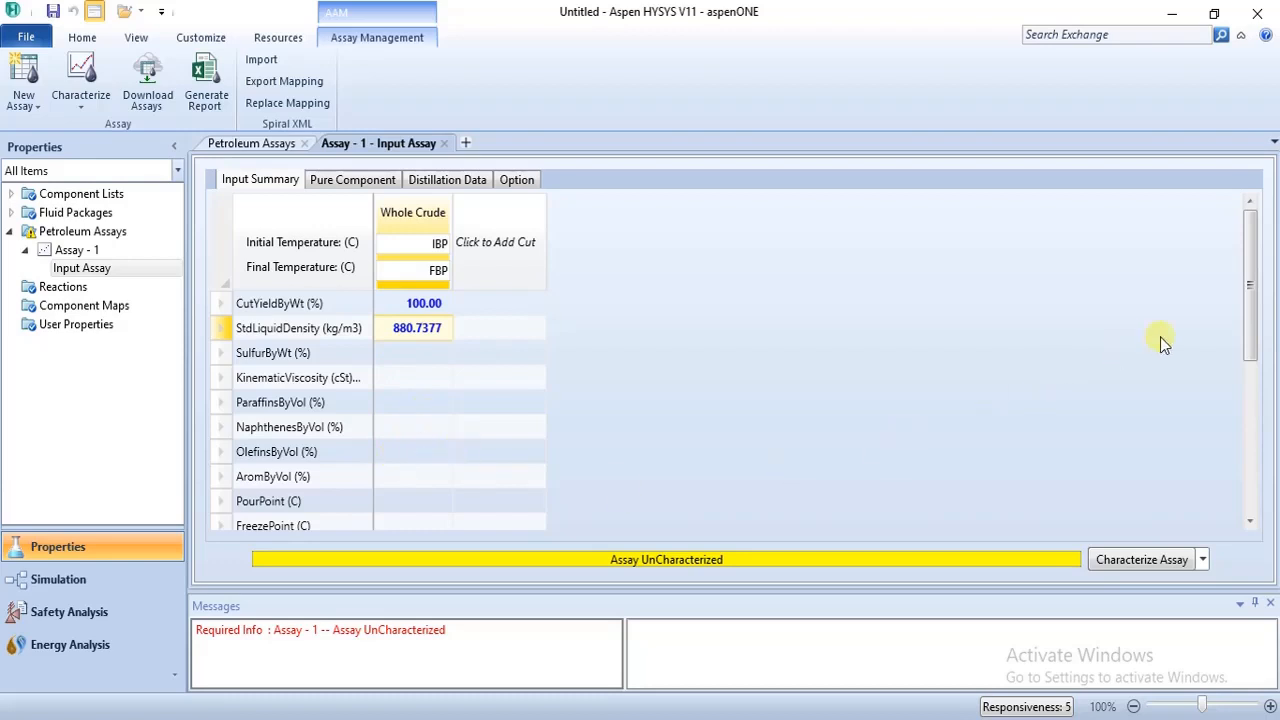
# Step: Review Assay - 1's input summary, pure component and distillation data, and characterize the assay
pyautogui.moveTo(1249, 326)
pyautogui.mouseDown()
pyautogui.moveTo(1239, 470)
pyautogui.moveTo(1249, 337)
pyautogui.mouseUp()
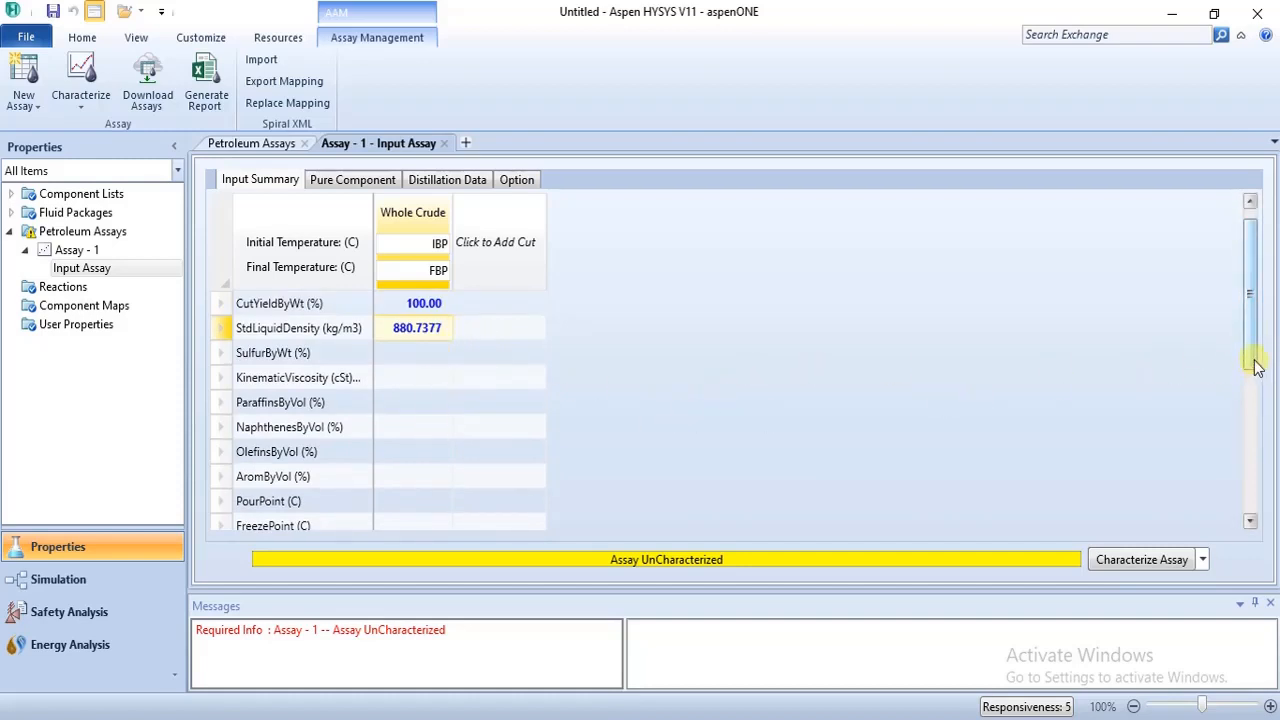
pyautogui.moveTo(1249, 360); pyautogui.dragTo(1249, 503)
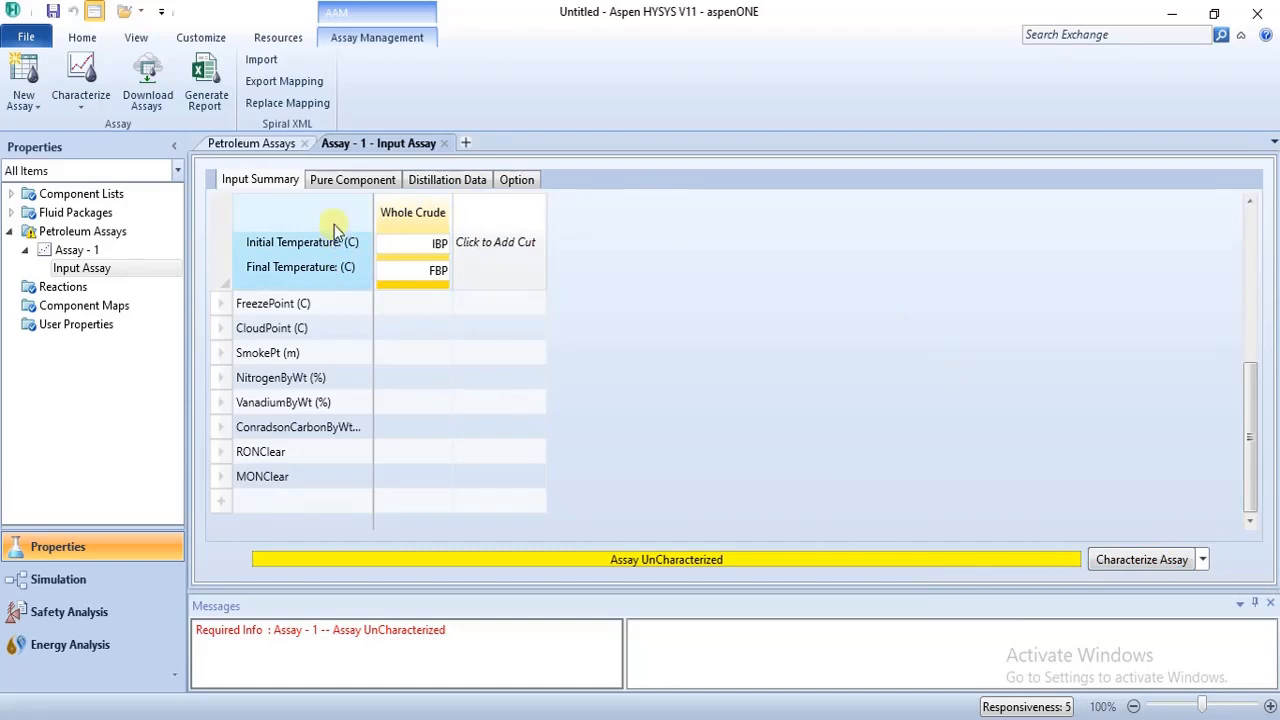
pyautogui.click(352, 179)
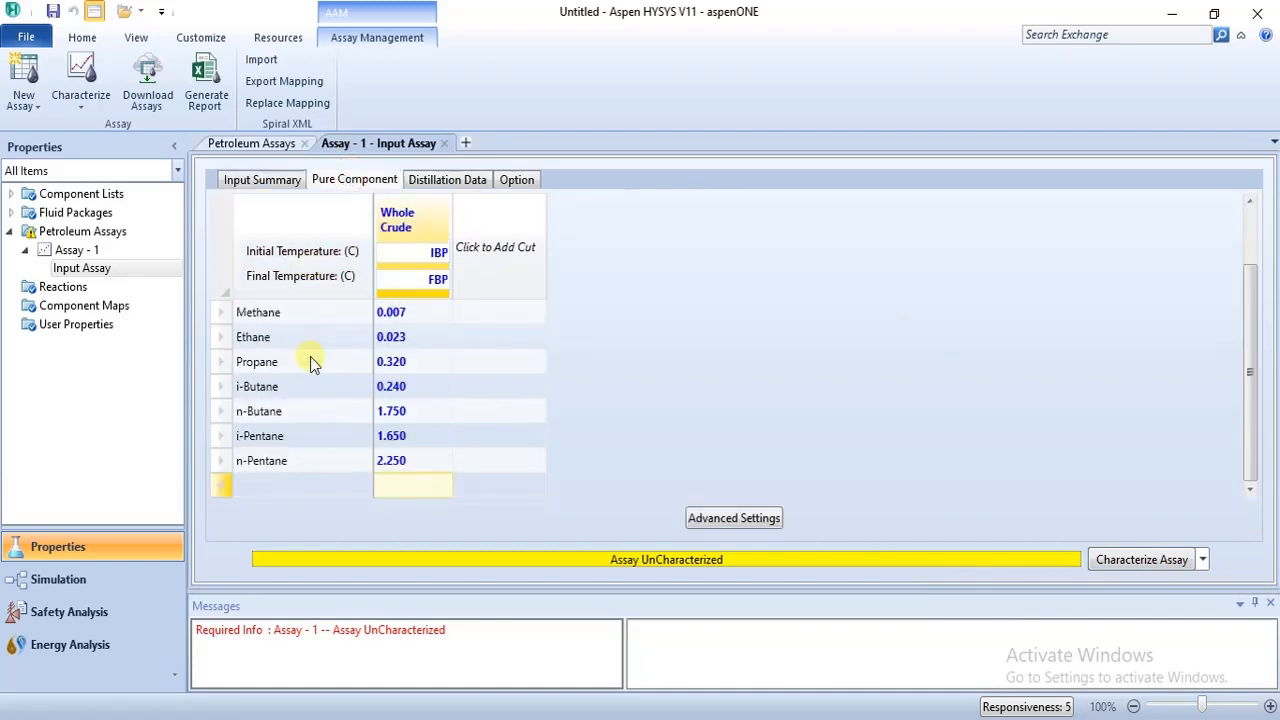
pyautogui.click(434, 178)
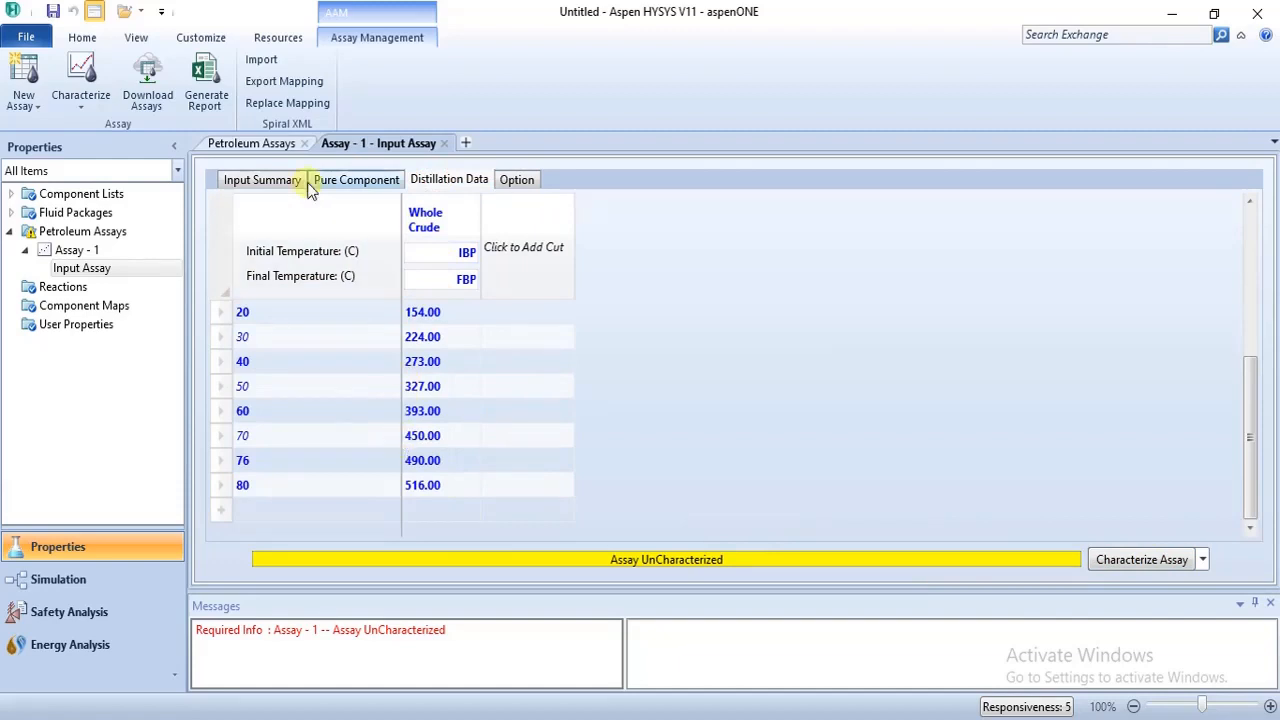
pyautogui.click(278, 178)
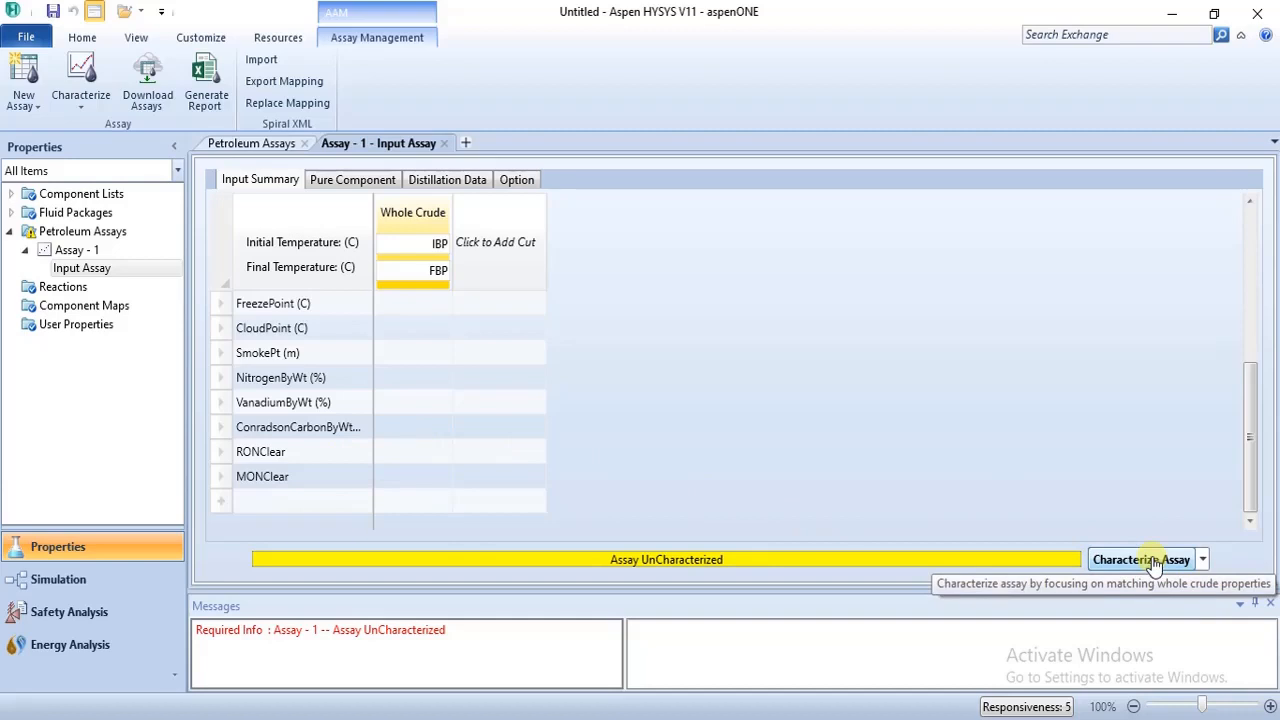
pyautogui.click(1155, 564)
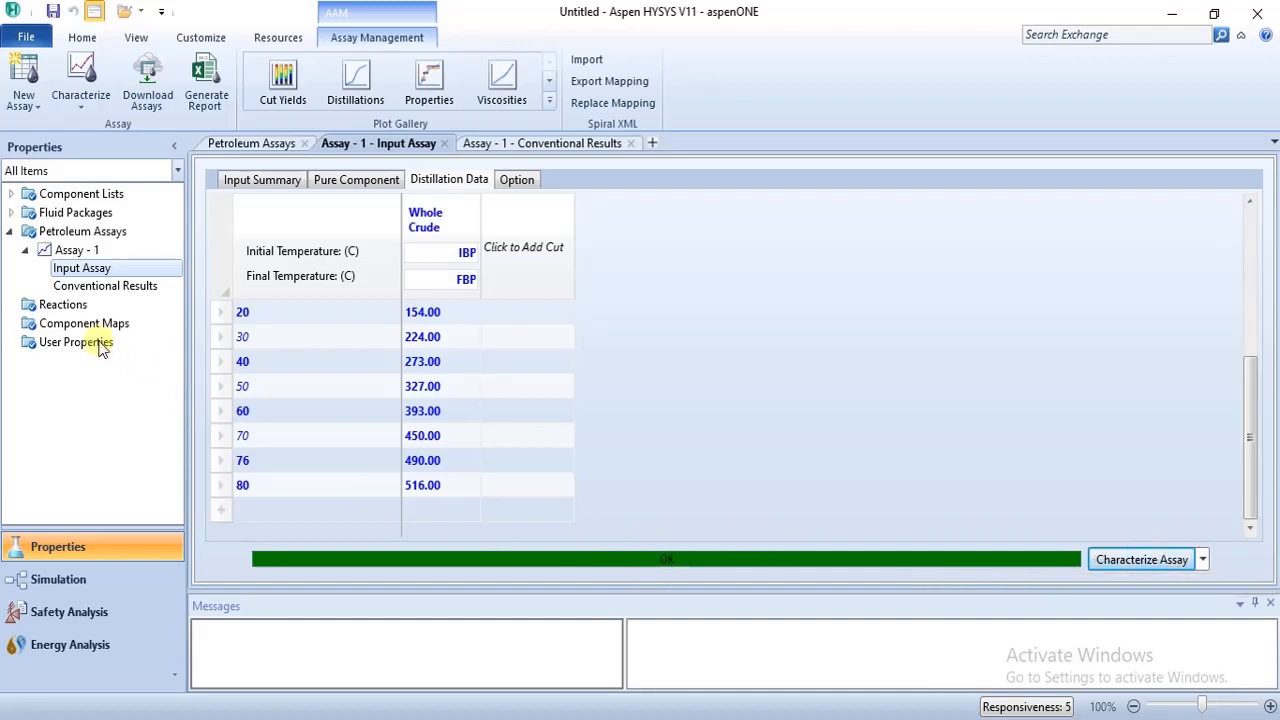
# Step: Open Assay - 1's conventional results and look through the whole crude properties in the results summary
pyautogui.click(93, 288)
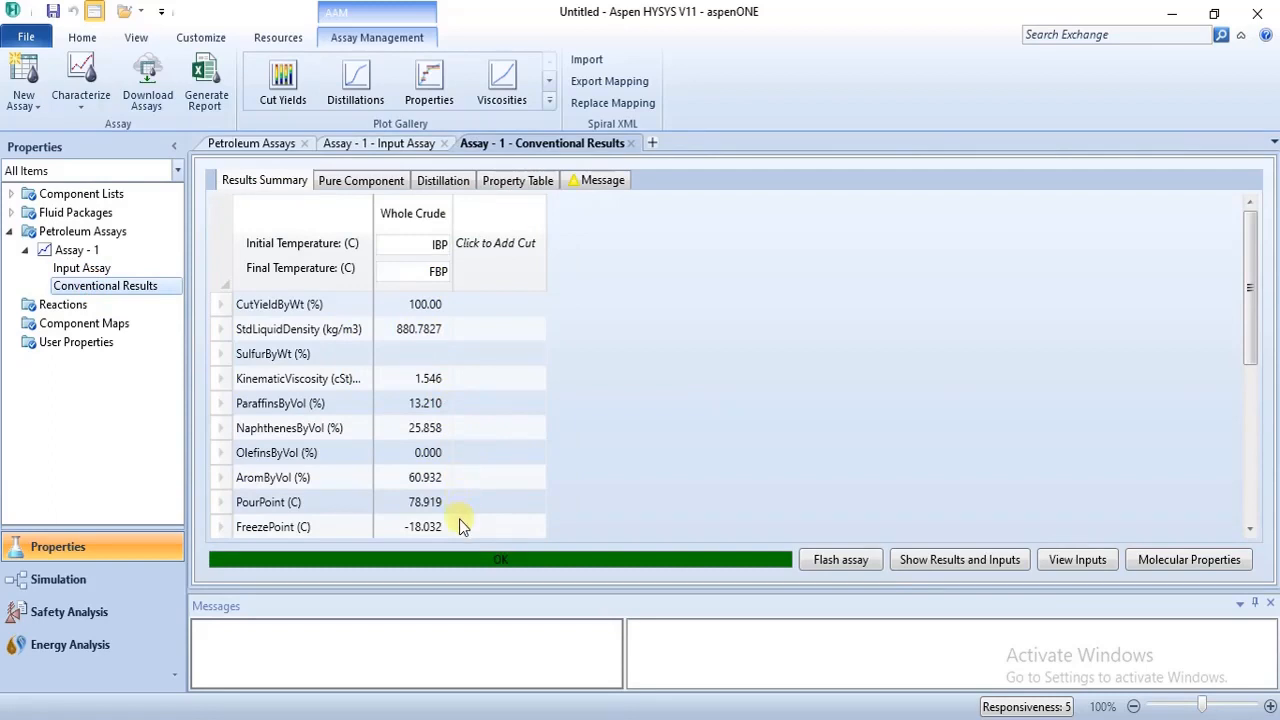
pyautogui.moveTo(1250, 310)
pyautogui.mouseDown()
pyautogui.moveTo(1272, 470)
pyautogui.moveTo(1256, 286)
pyautogui.mouseUp()
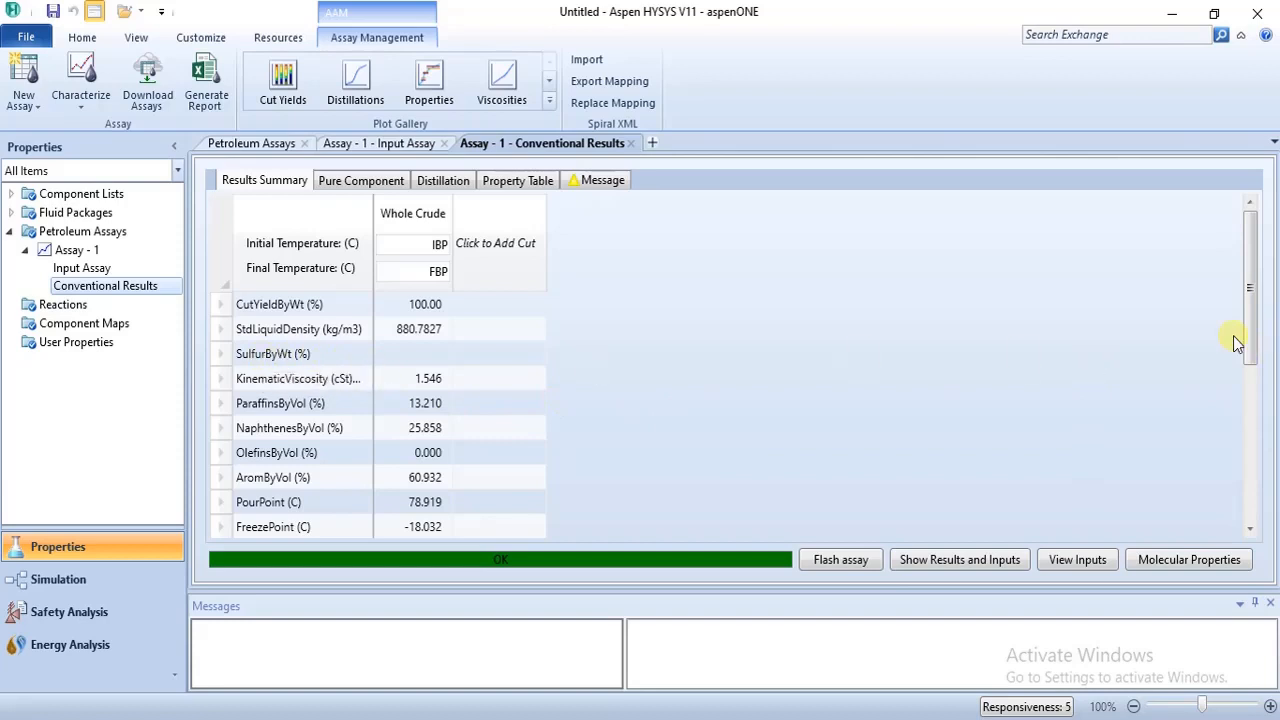
pyautogui.moveTo(1248, 342); pyautogui.dragTo(1276, 344)
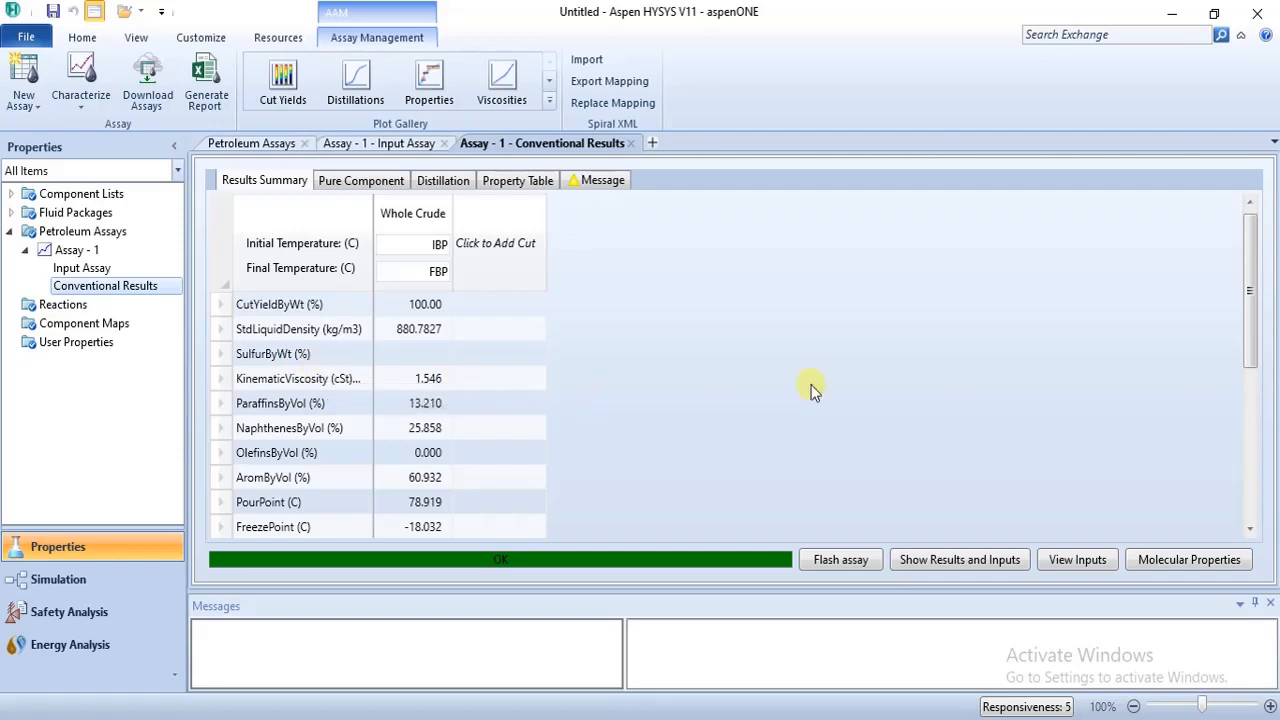
pyautogui.moveTo(1244, 314); pyautogui.dragTo(1278, 470)
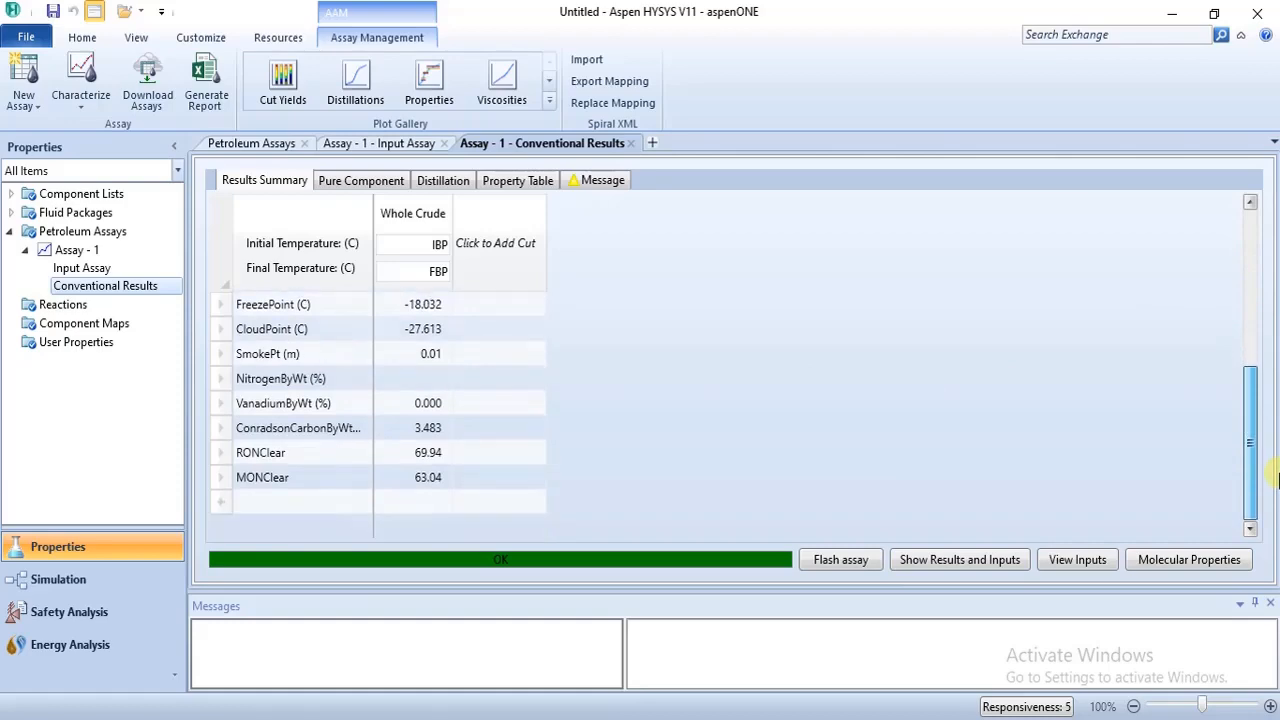
# Step: Look at the whole crude's flash assay data without changing it, and show the inputs alongside the results in the summary
pyautogui.click(862, 567)
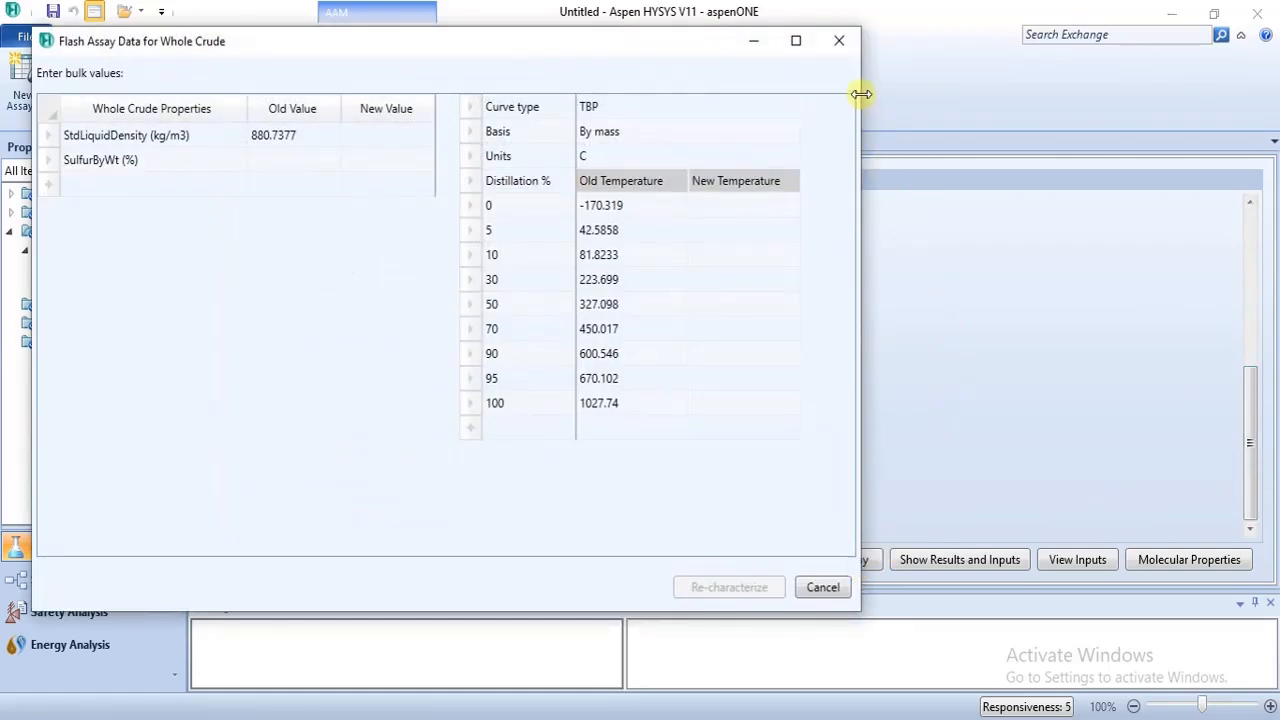
pyautogui.click(839, 40)
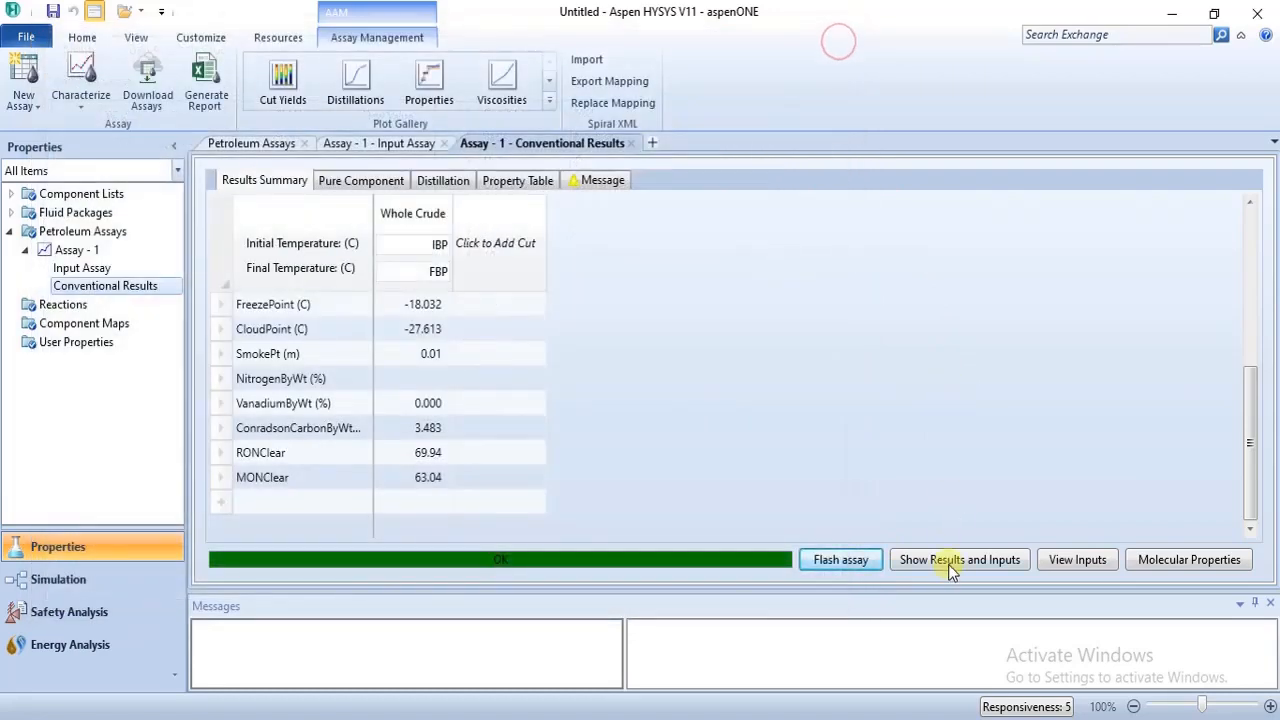
pyautogui.click(948, 564)
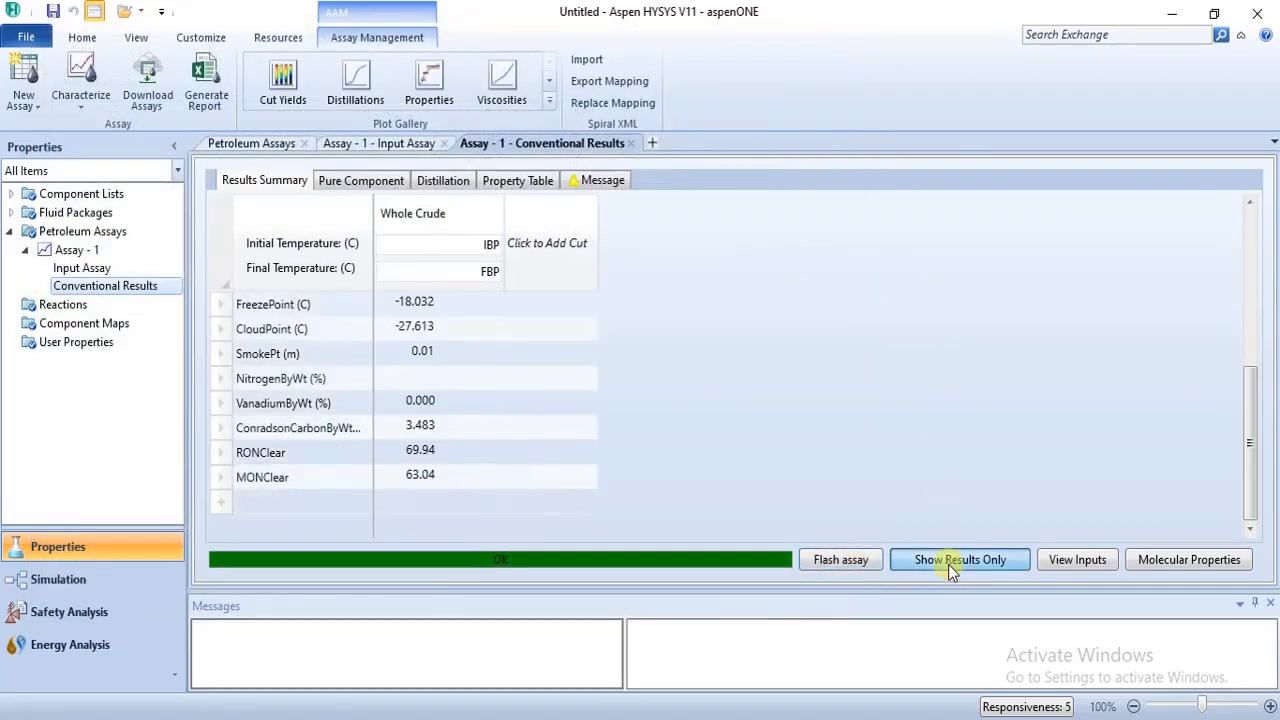
# Step: Clear and re-enter 516 C as the whole crude's 80% distillation temperature in the assay input, and characterize the assay again
pyautogui.click(1074, 561)
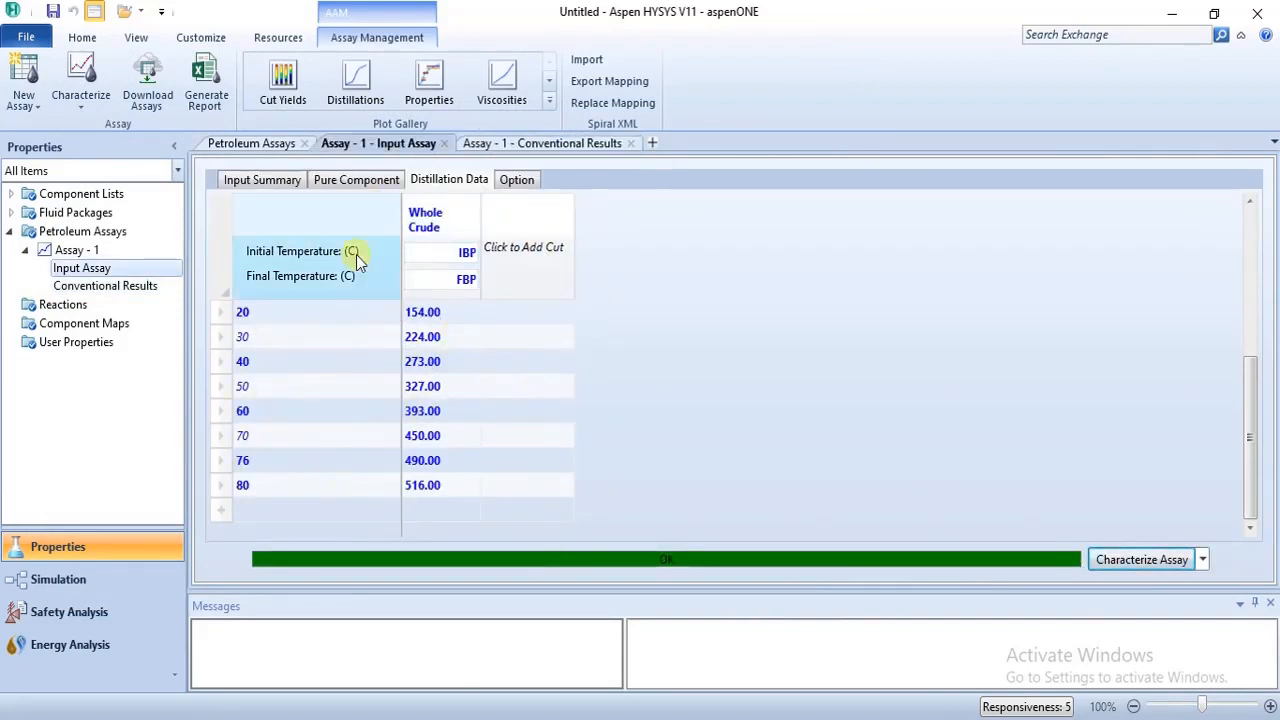
pyautogui.click(404, 486)
pyautogui.press('BackSpace')
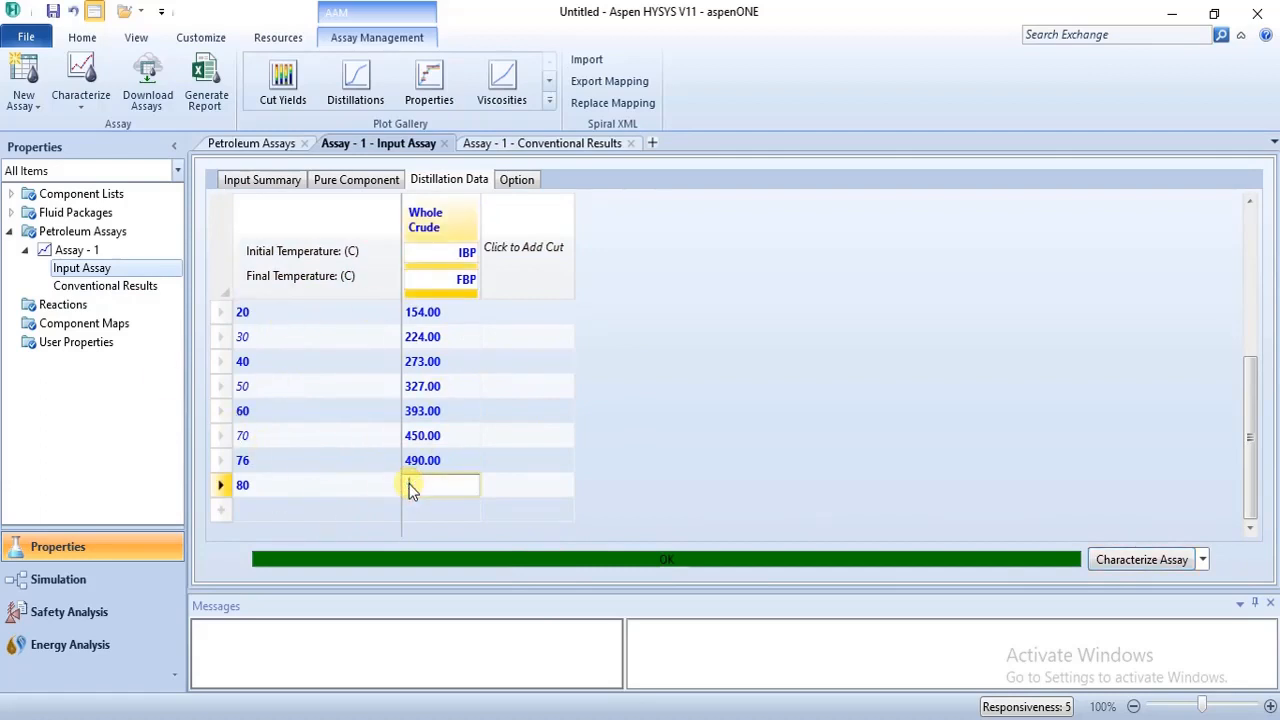
pyautogui.press('Return')
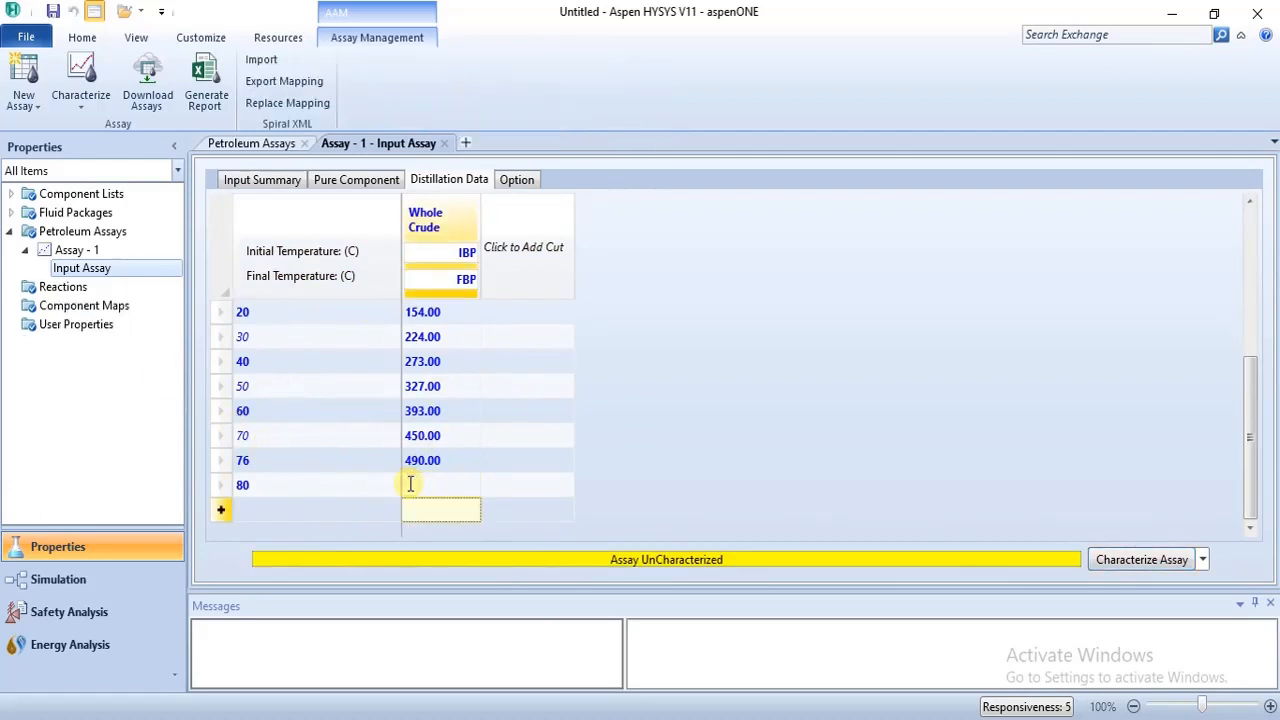
pyautogui.click(410, 484)
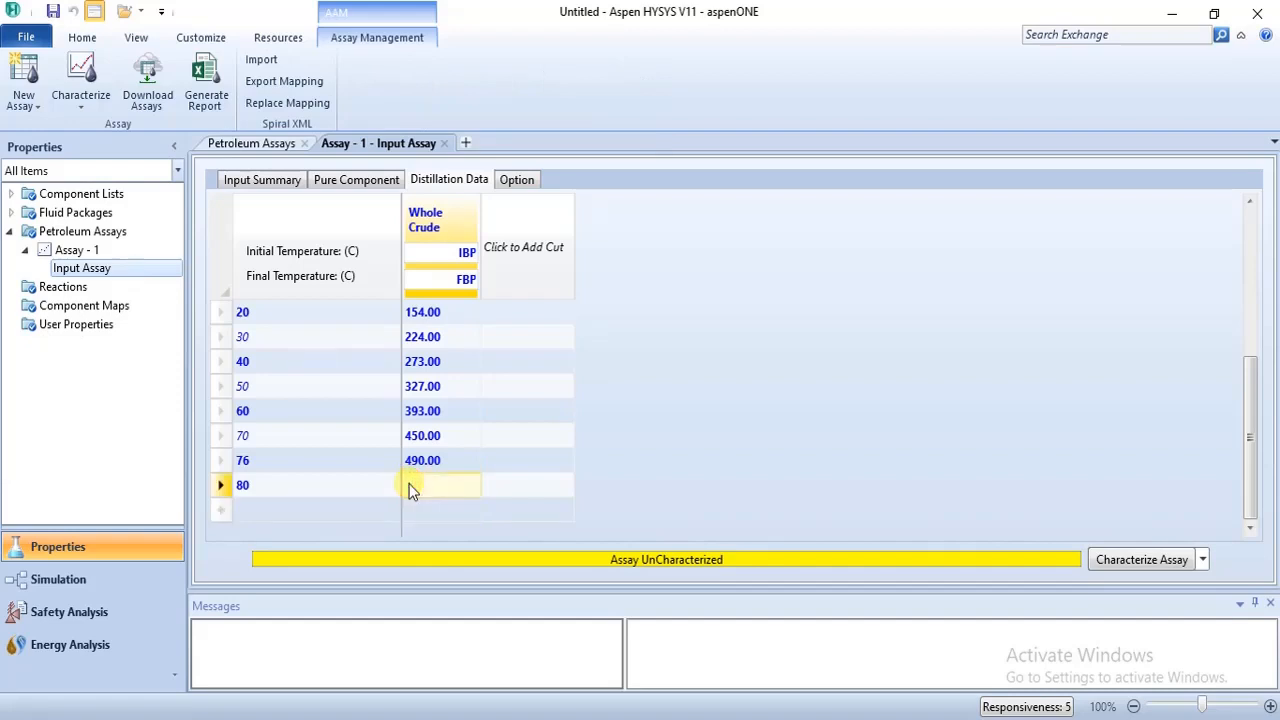
pyautogui.click(410, 487)
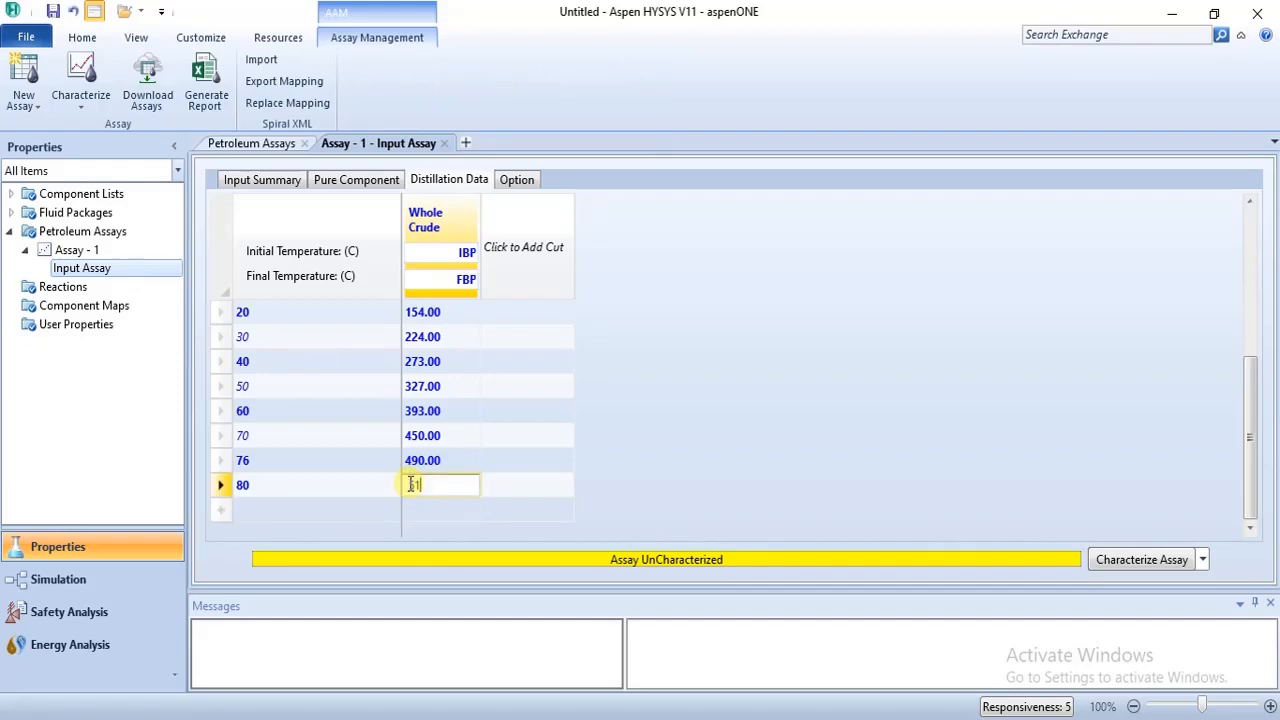
pyautogui.press('Return')
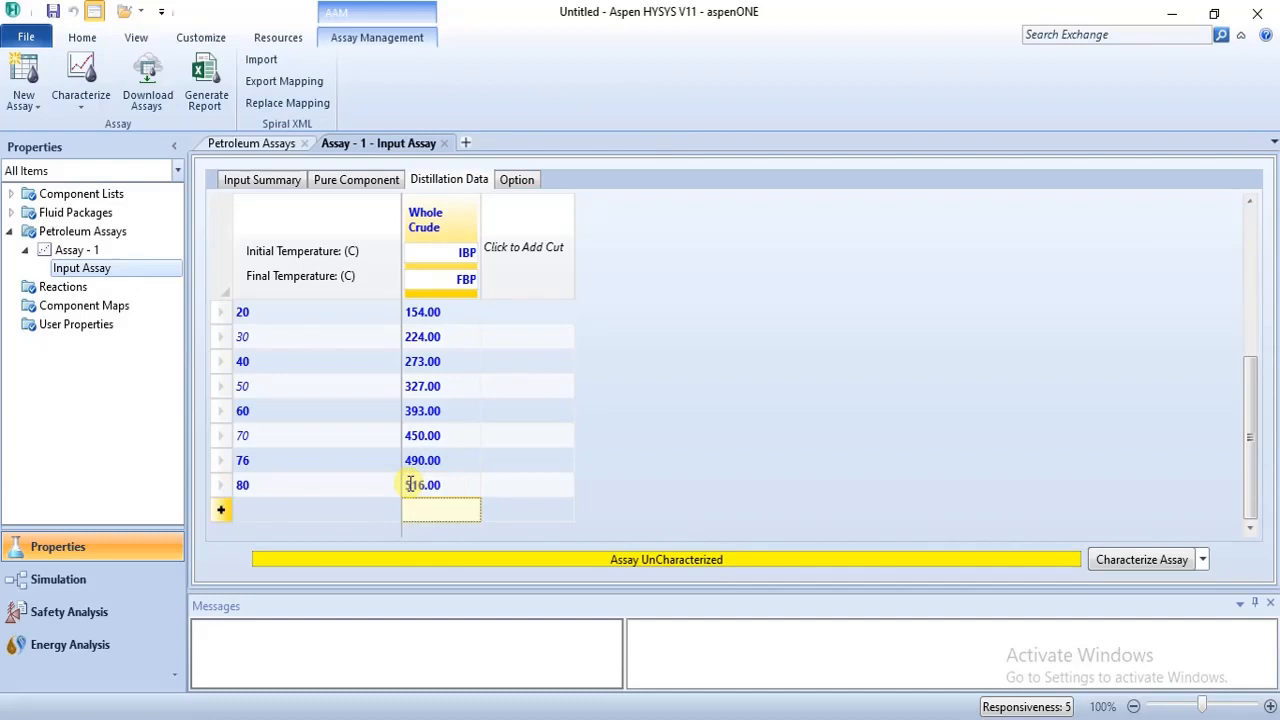
pyautogui.click(1141, 561)
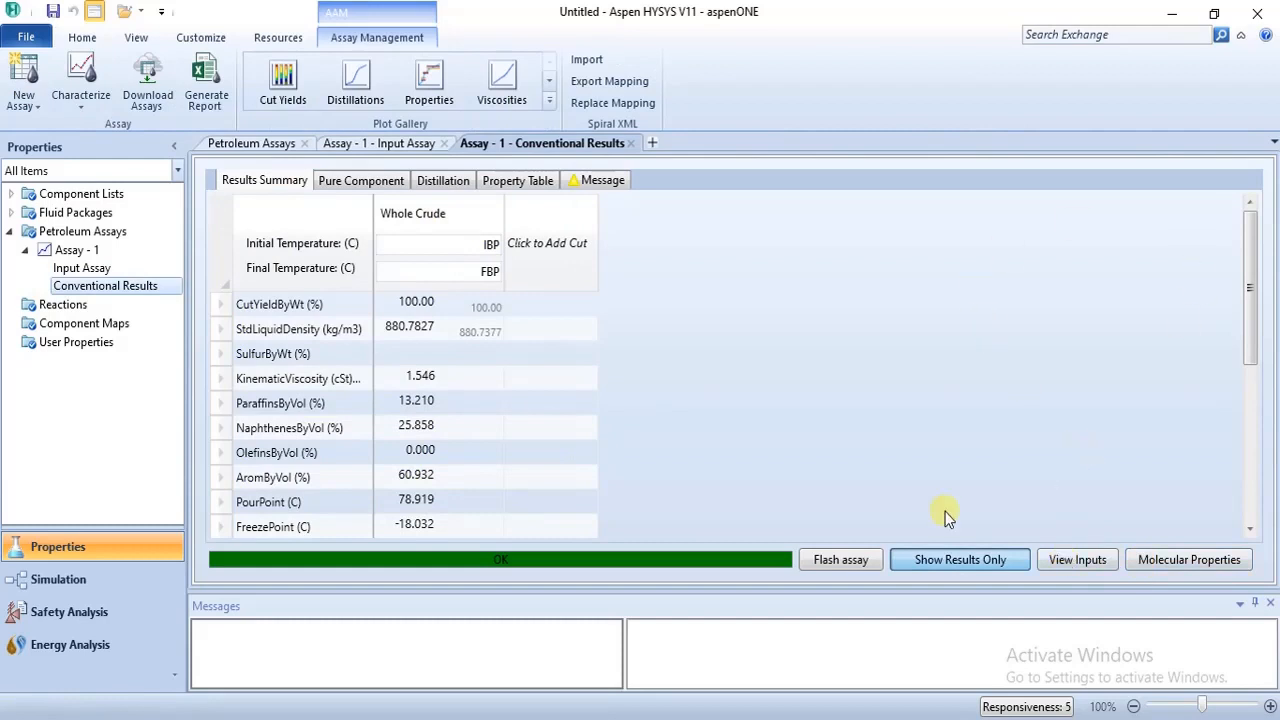
# Step: Examine the results summary, pure component, distillation and property table pages of the assay's conventional results
pyautogui.click(956, 562)
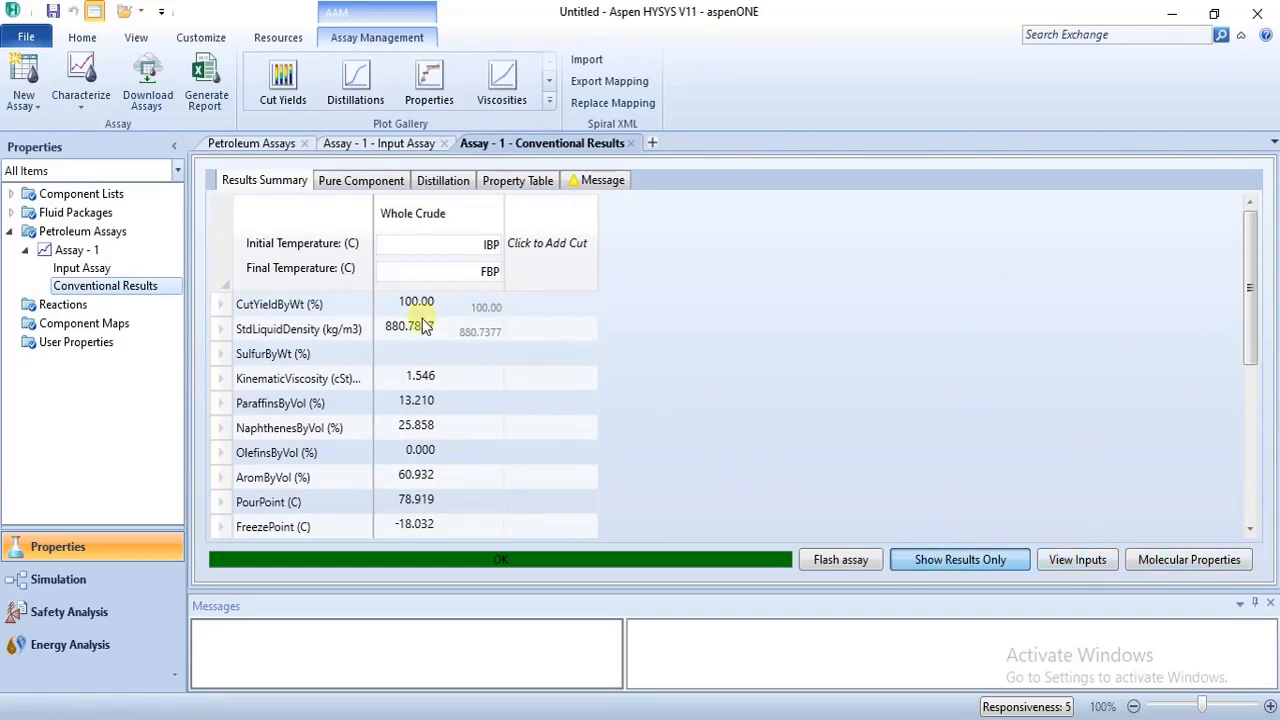
pyautogui.click(332, 186)
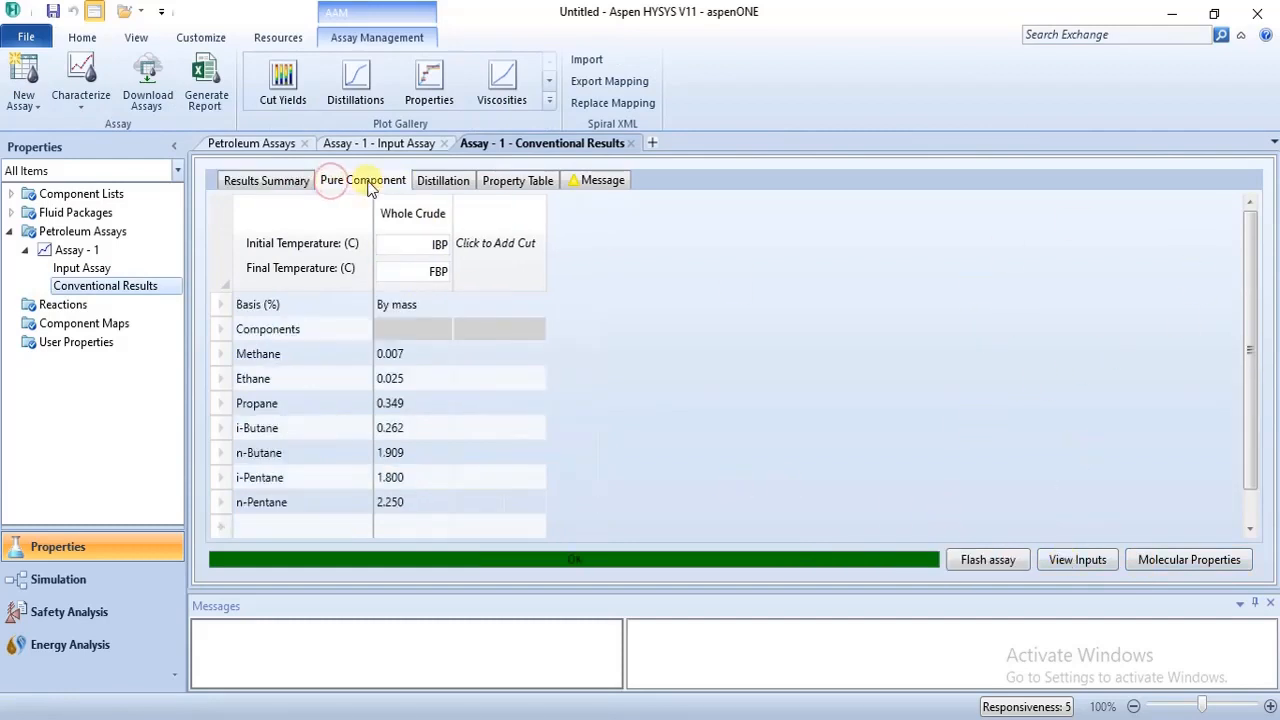
pyautogui.click(443, 182)
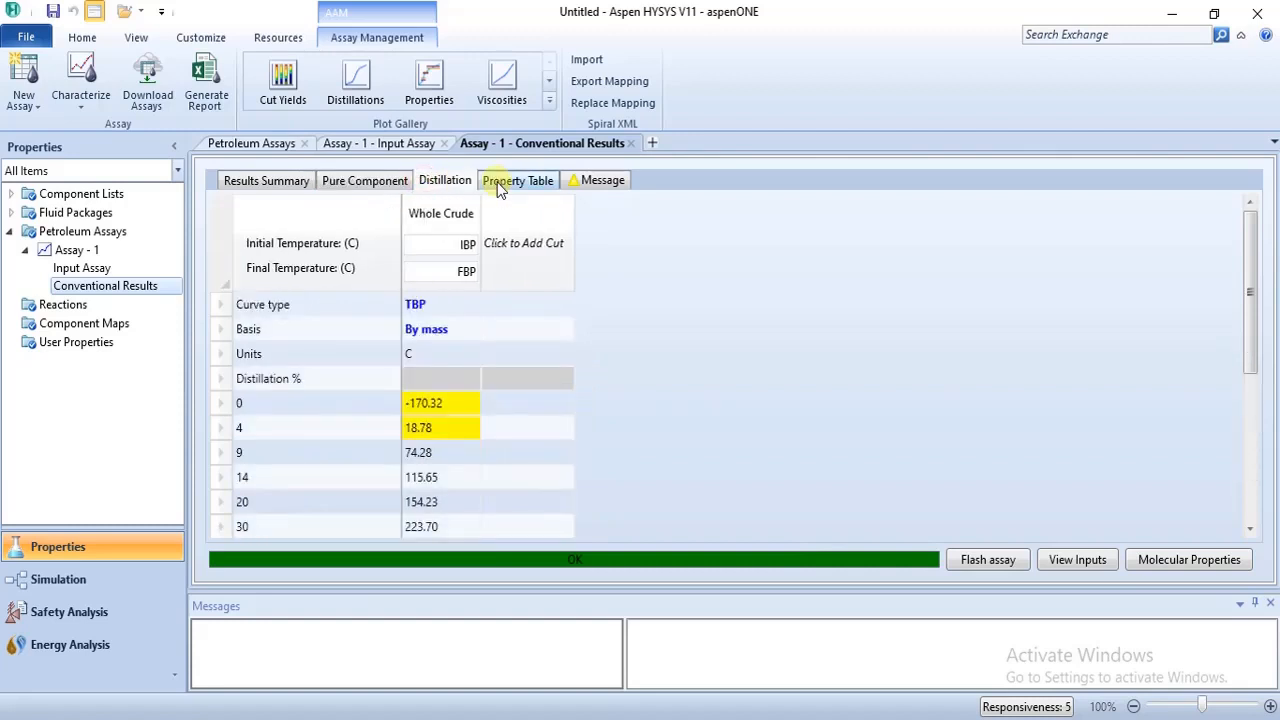
pyautogui.click(500, 186)
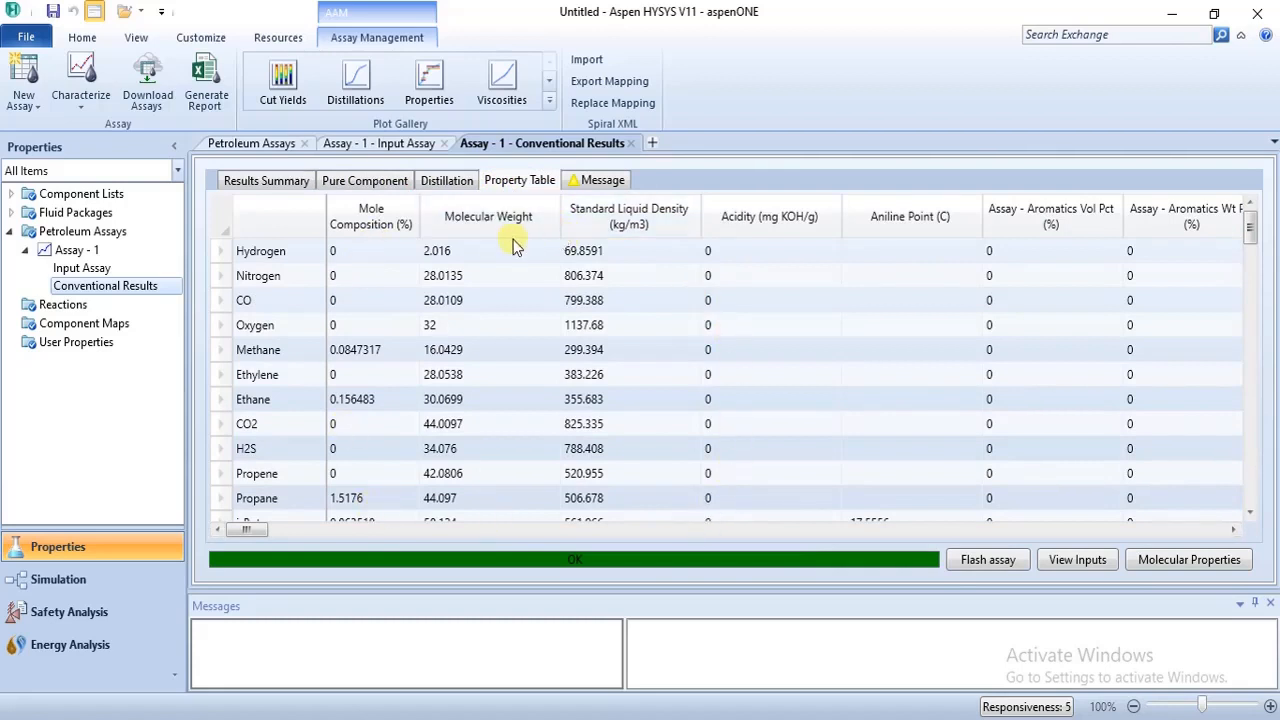
# Step: Look at the assay's cut yields, distillations, properties and viscosities plots one after another, and return to the conventional results
pyautogui.click(283, 97)
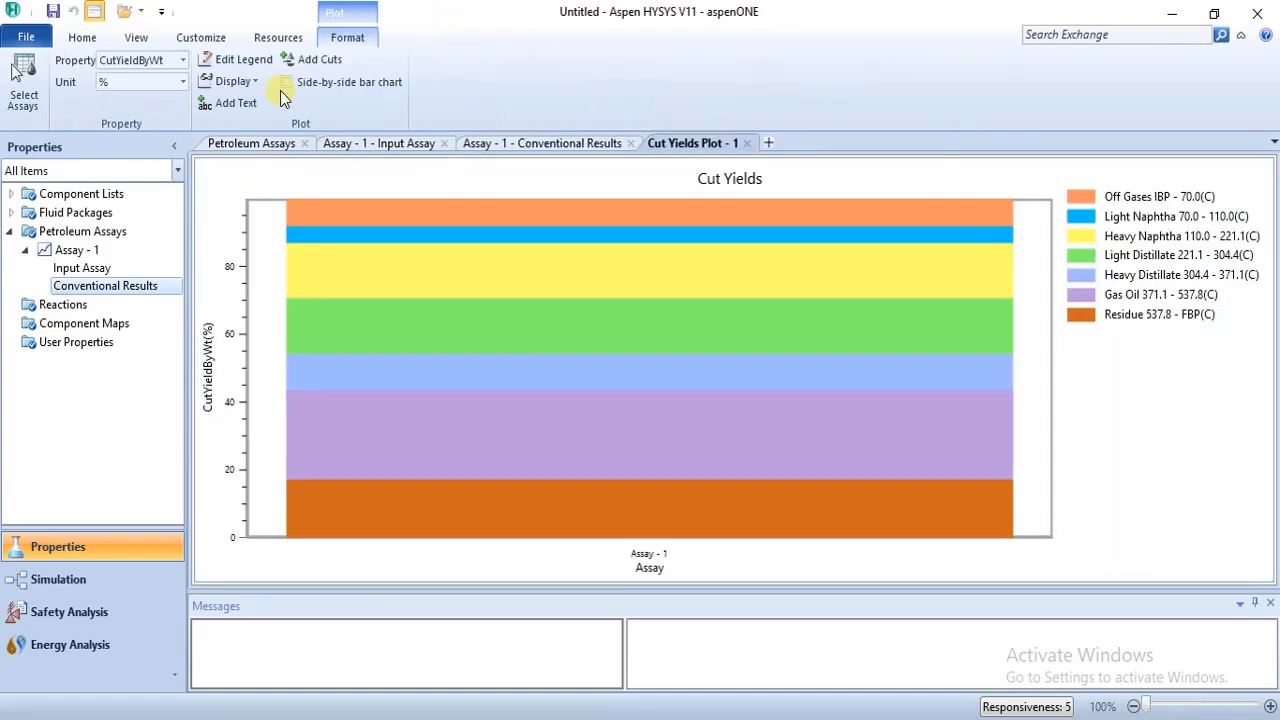
pyautogui.click(745, 143)
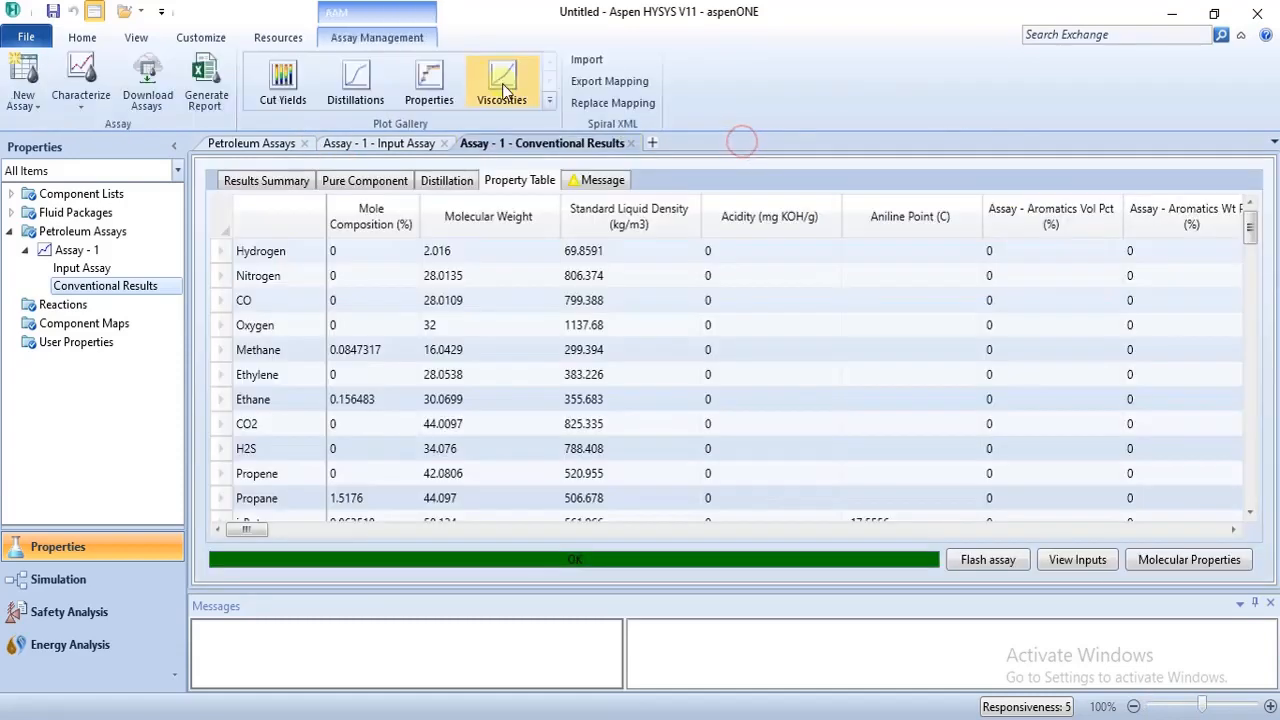
pyautogui.click(380, 93)
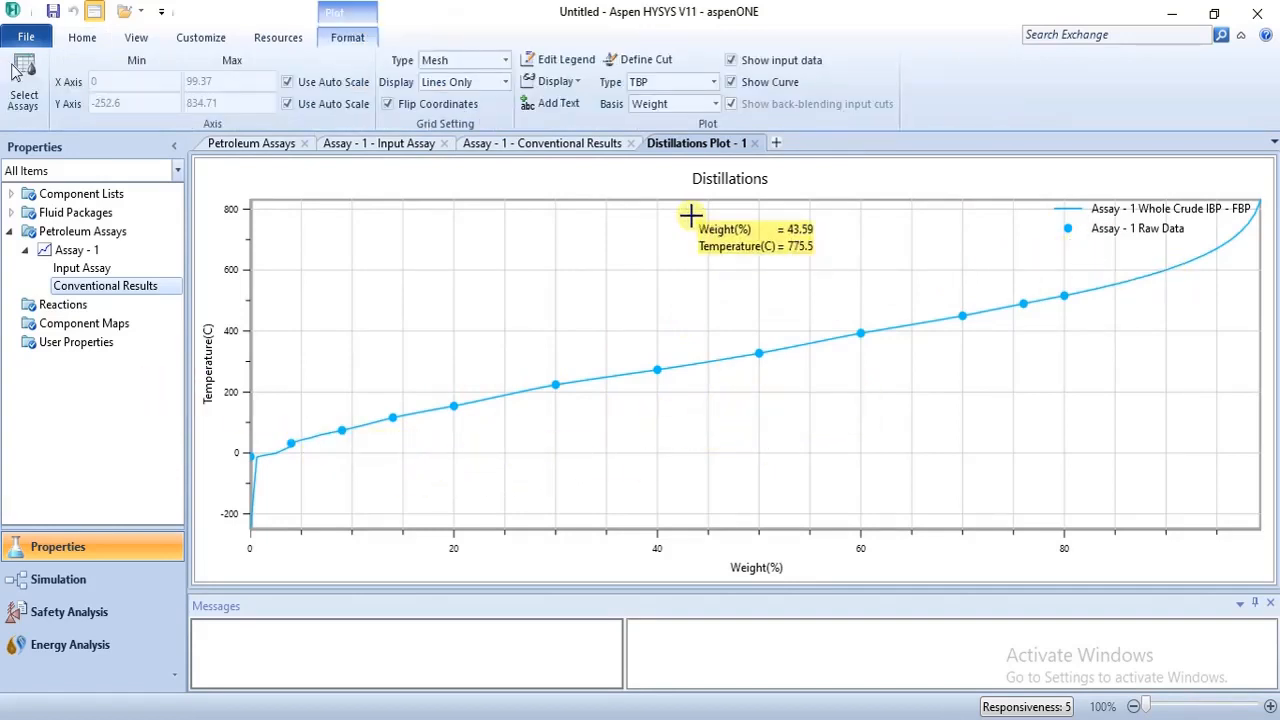
pyautogui.click(755, 143)
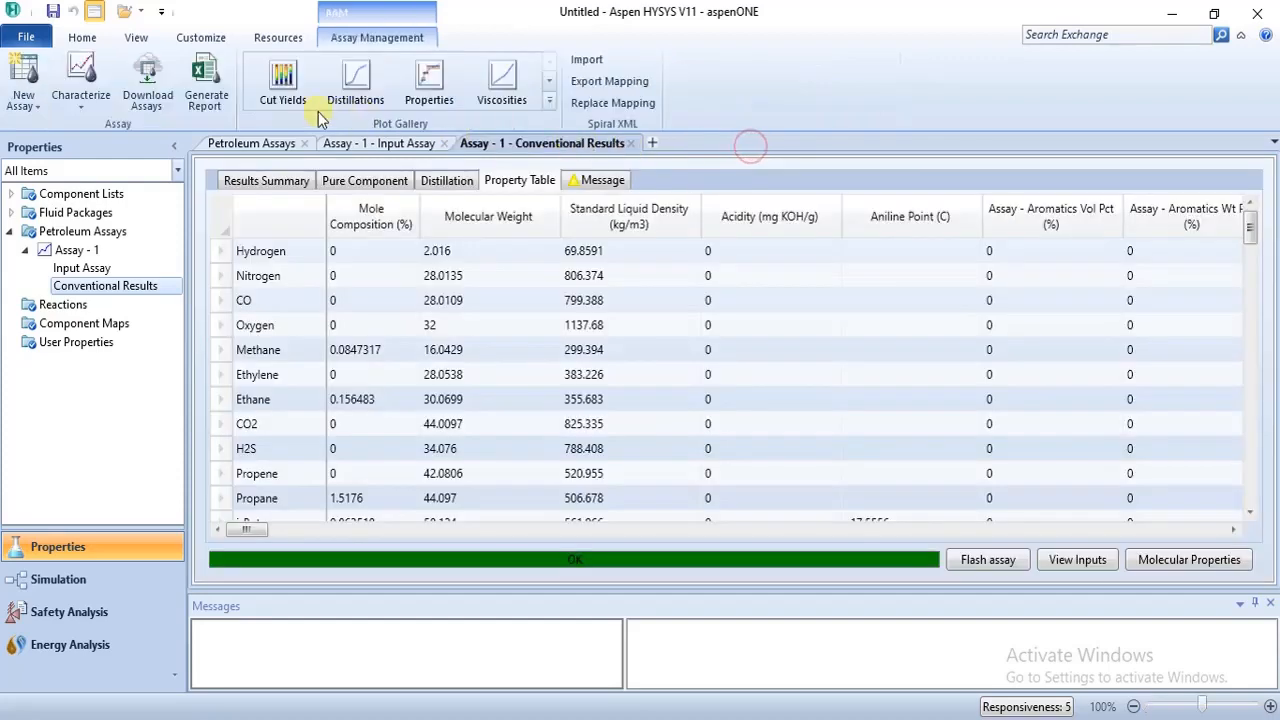
pyautogui.click(440, 78)
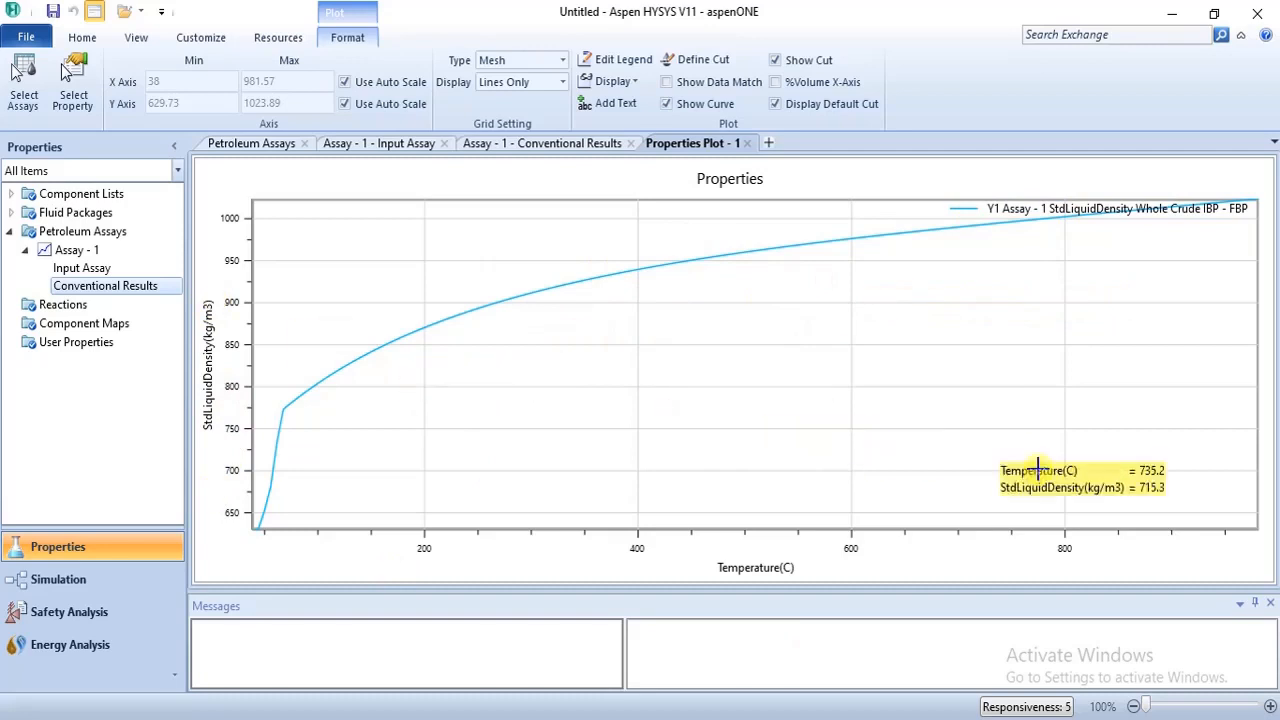
pyautogui.click(747, 143)
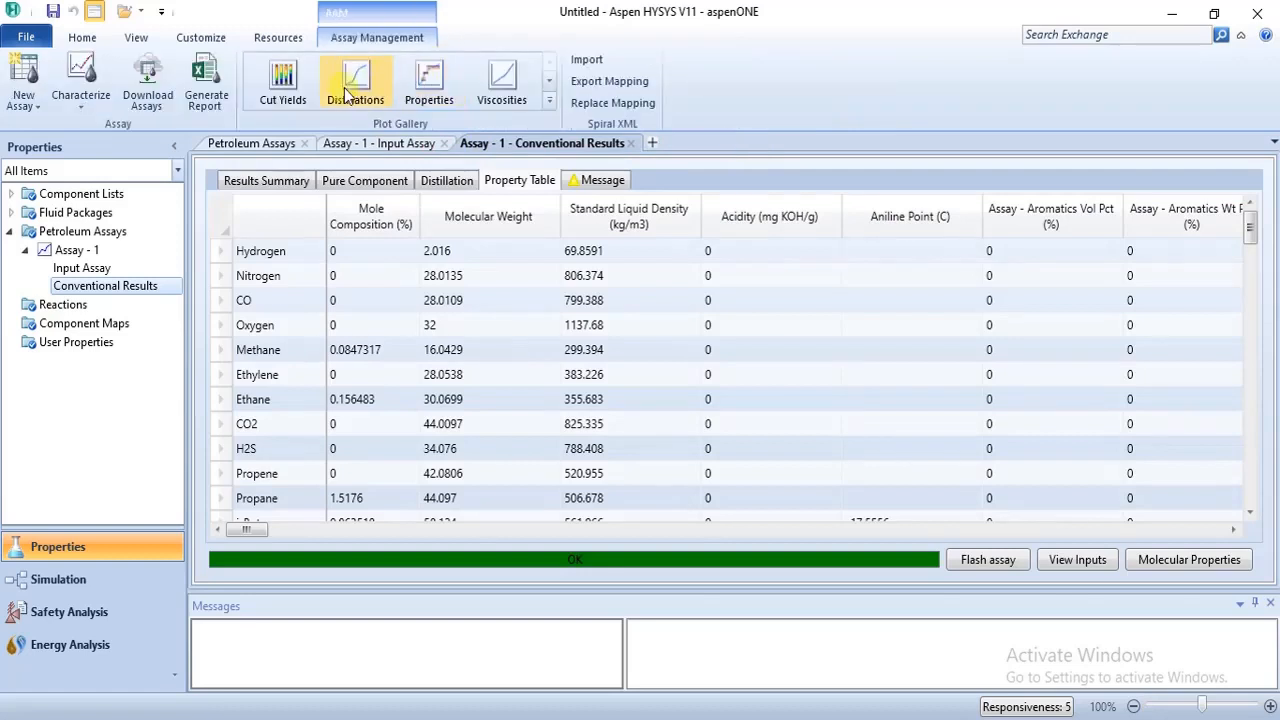
pyautogui.click(490, 72)
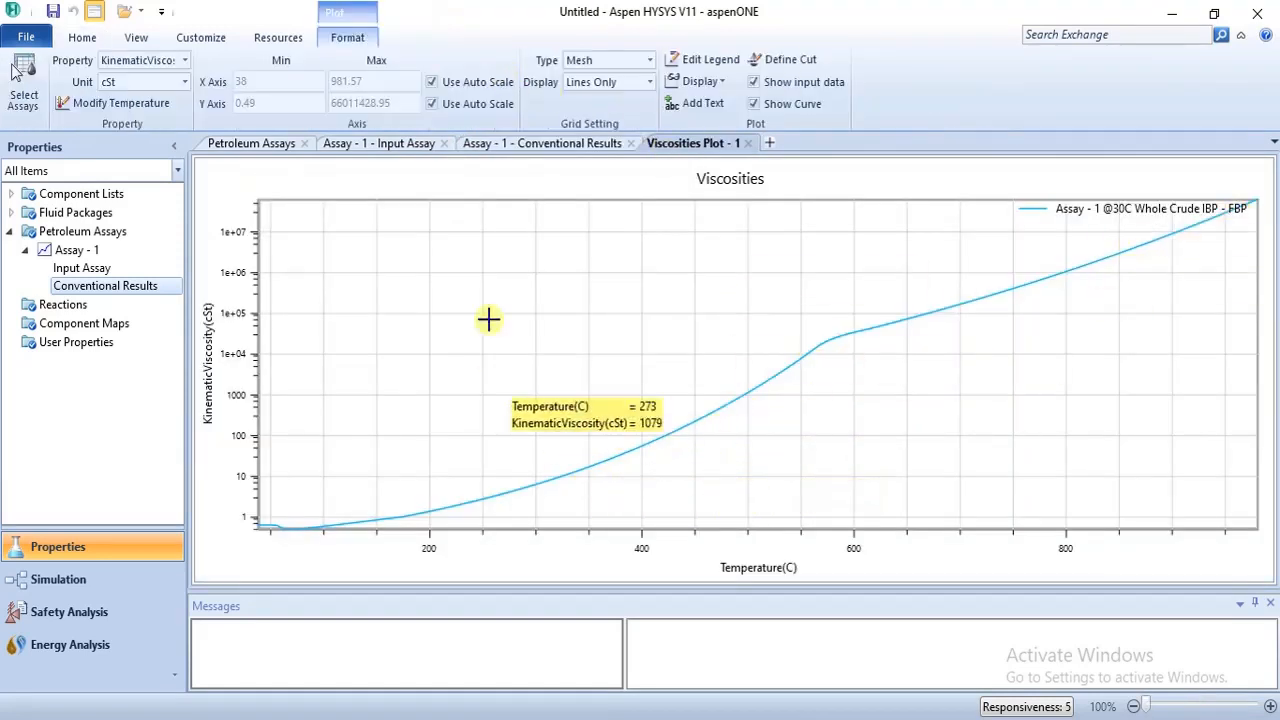
pyautogui.click(507, 145)
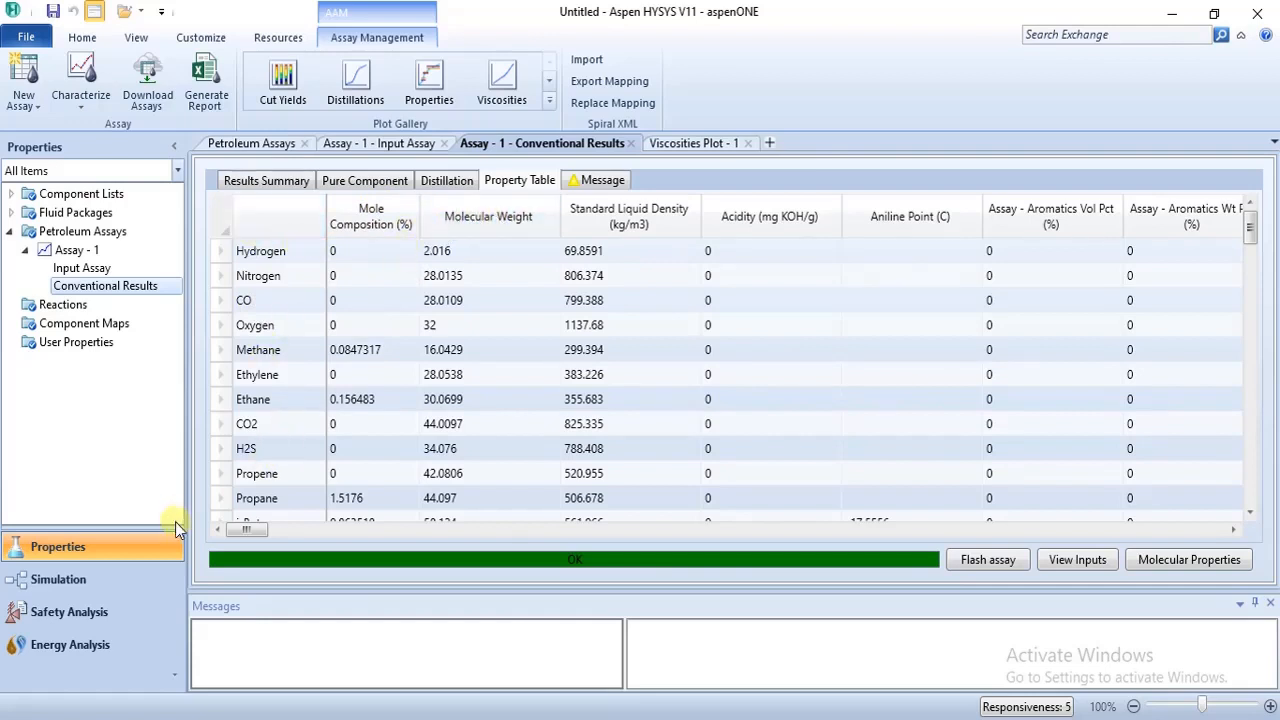
# Step: Read the assay's result messages and check them against its distillation data and characterization options, then return to the conventional results
pyautogui.click(603, 181)
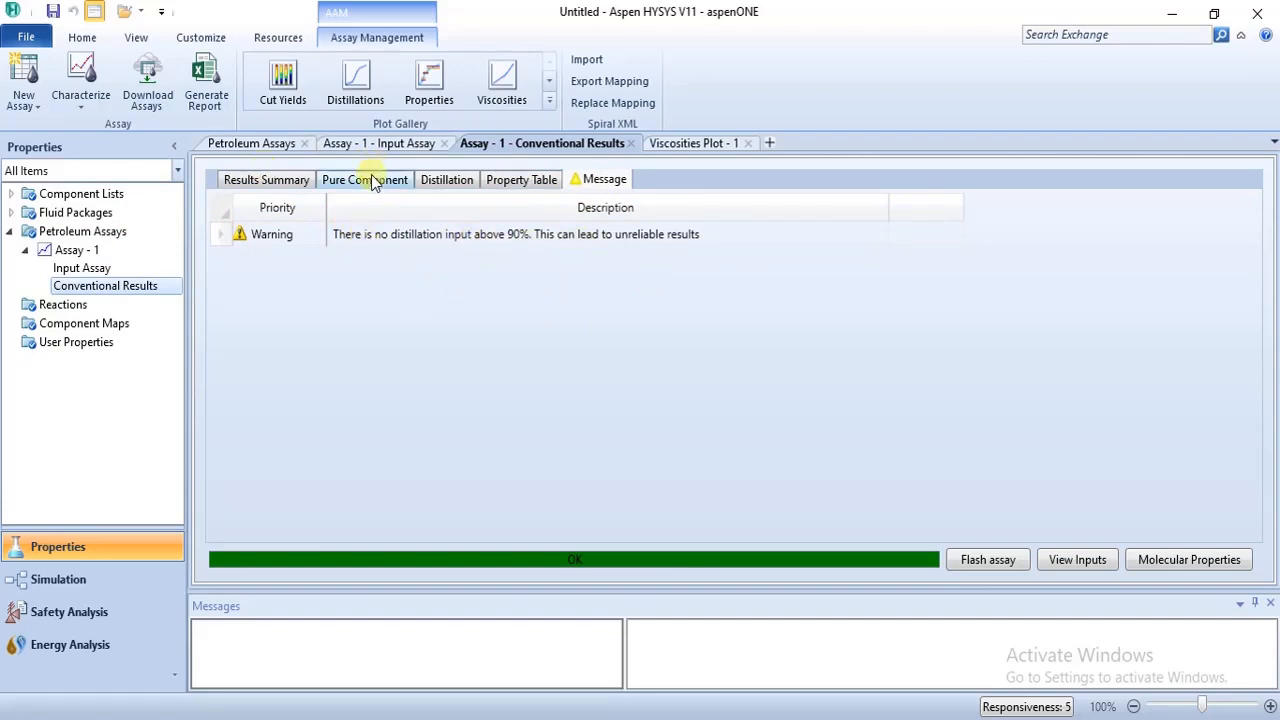
pyautogui.click(1090, 561)
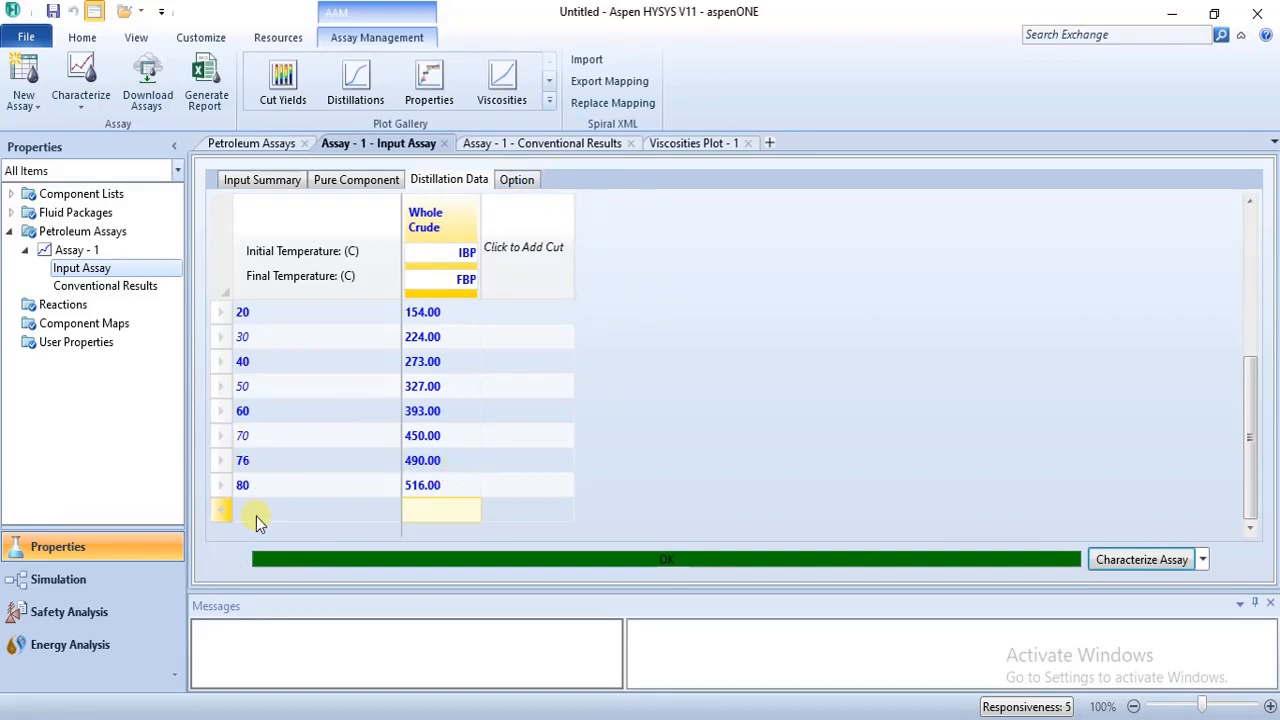
pyautogui.click(508, 182)
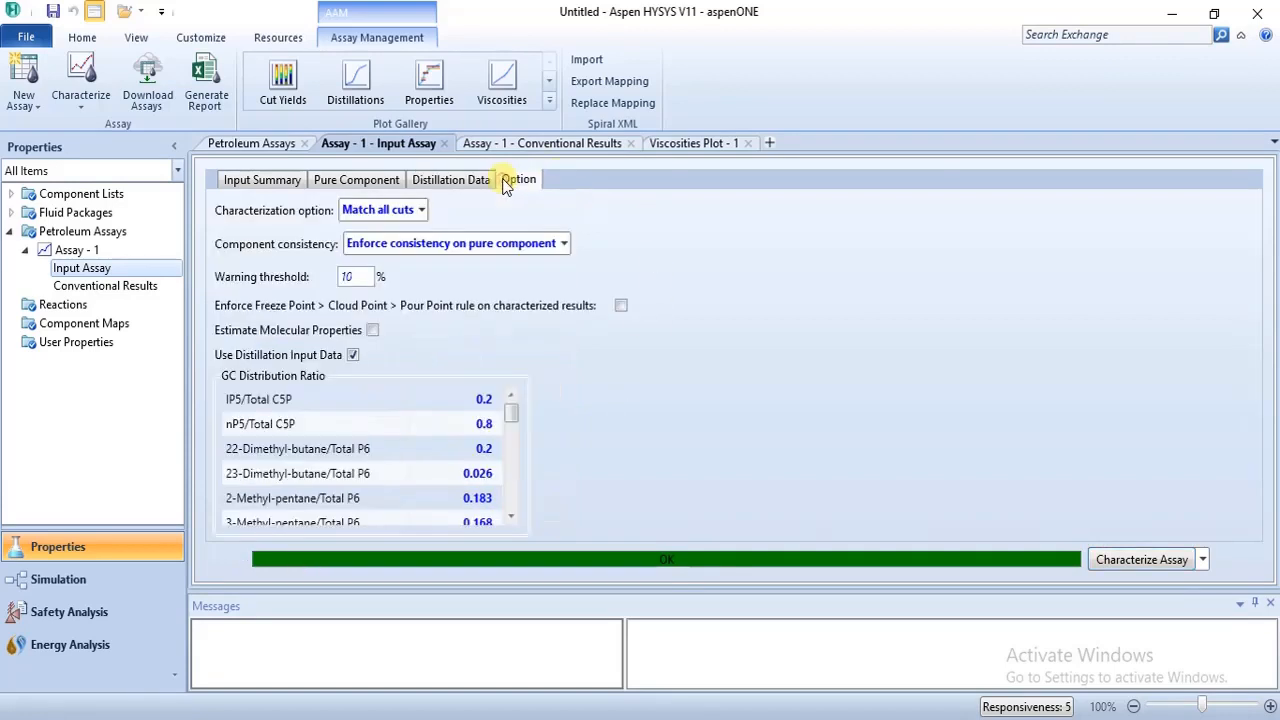
pyautogui.click(437, 181)
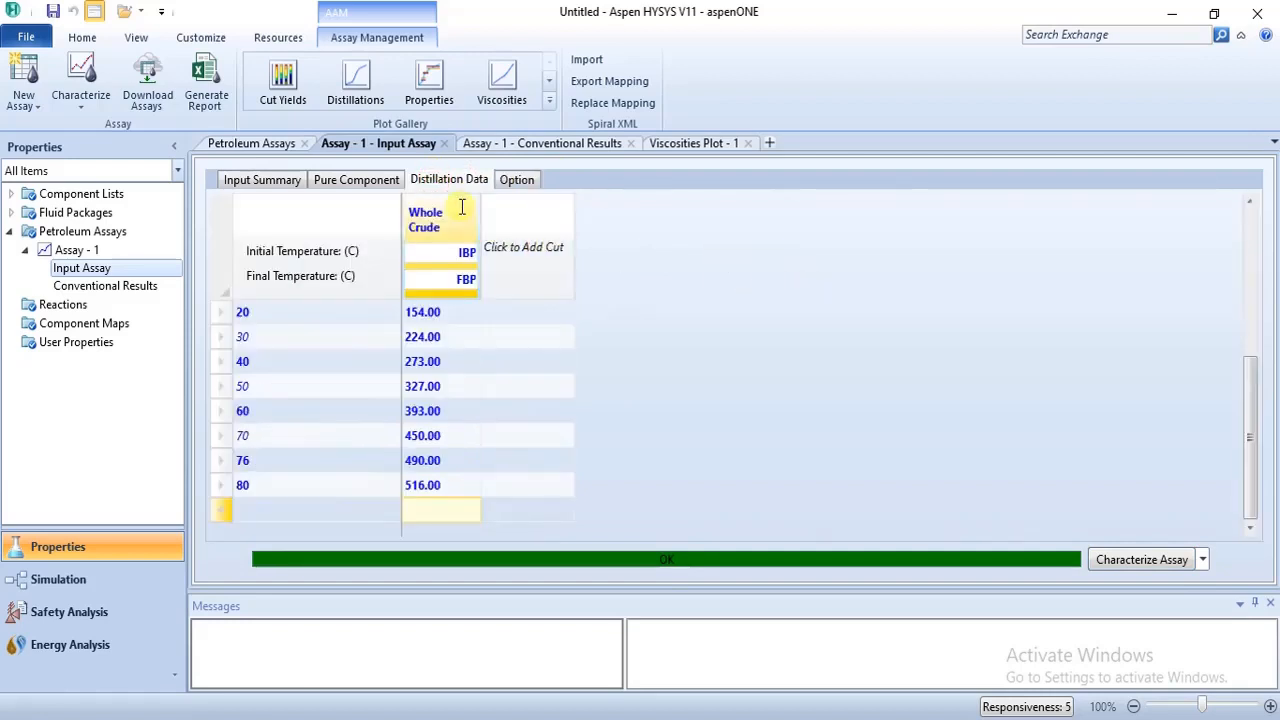
pyautogui.click(502, 150)
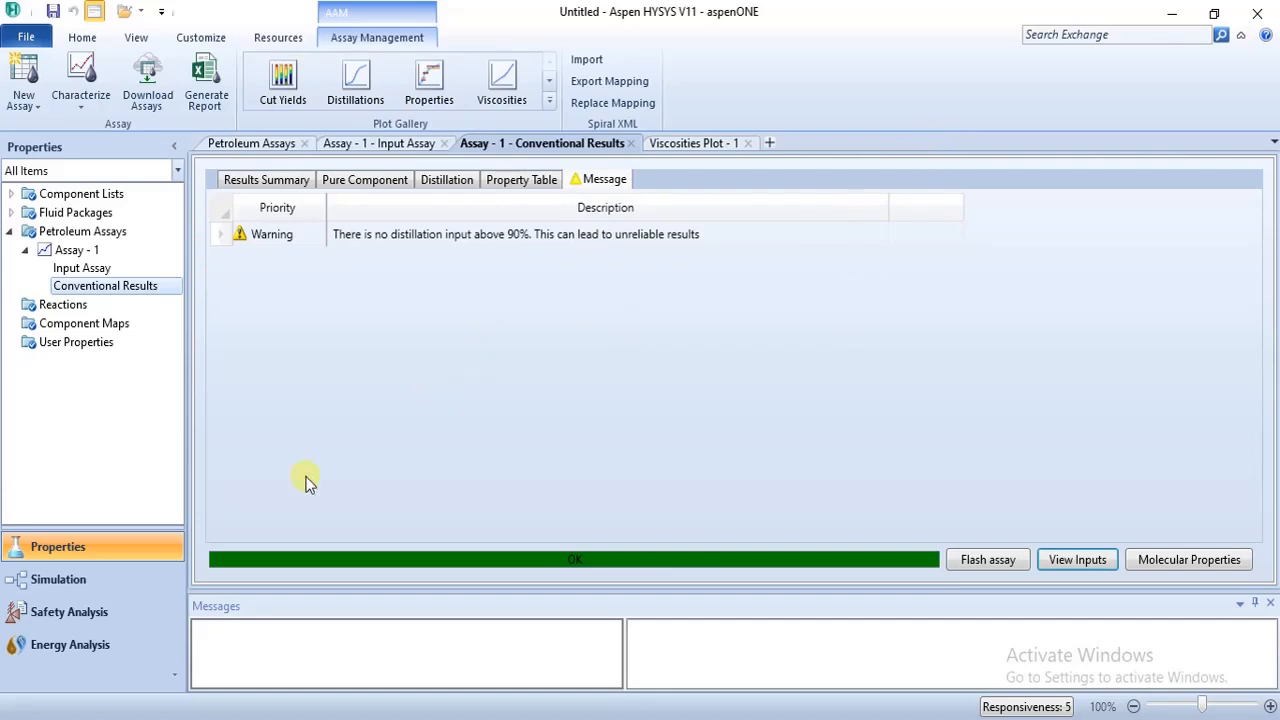
# Step: Switch to the simulation environment, place a material stream on the flowsheet and name it CRUDE OIL
pyautogui.click(148, 580)
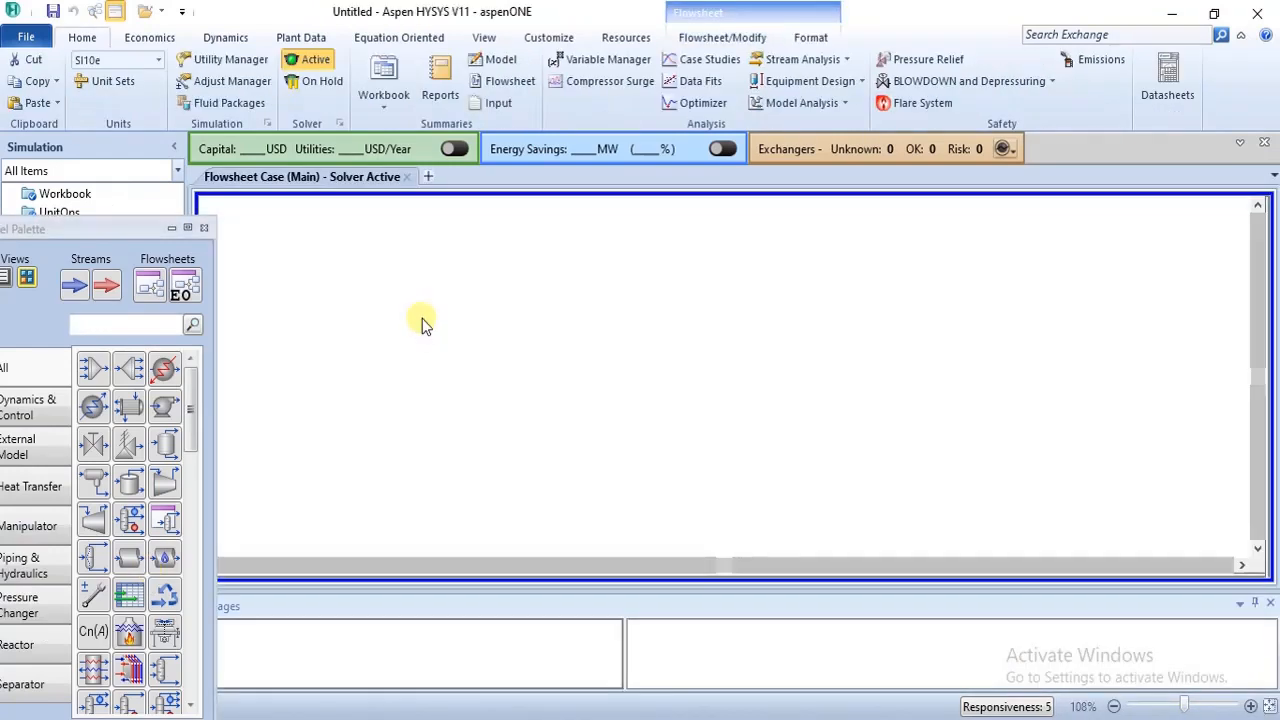
pyautogui.moveTo(74, 287); pyautogui.dragTo(454, 318)
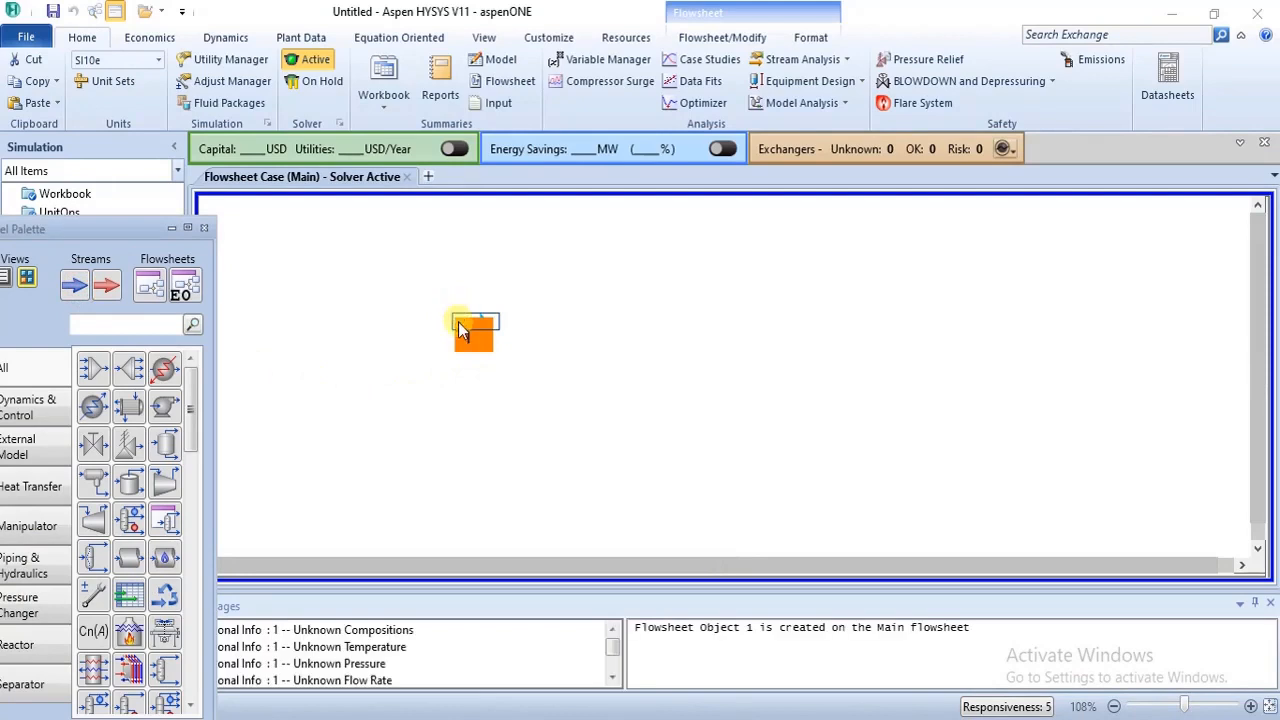
pyautogui.doubleClick(462, 332)
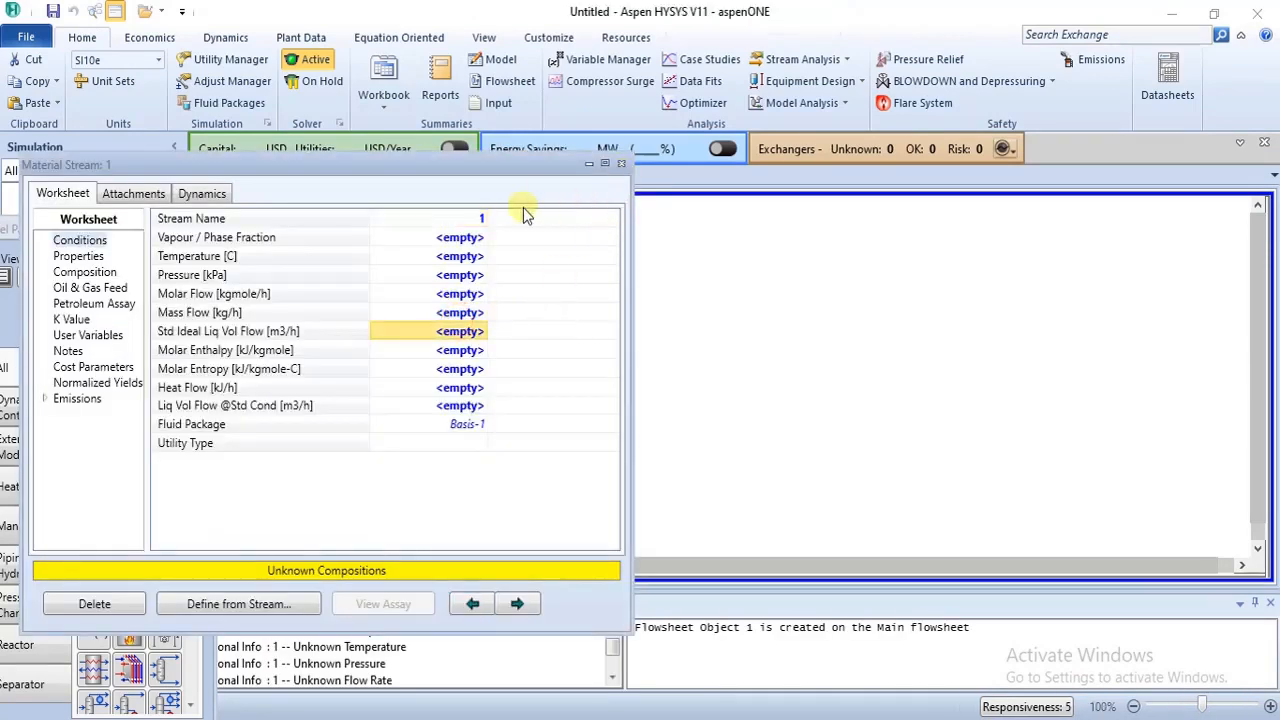
pyautogui.click(480, 218)
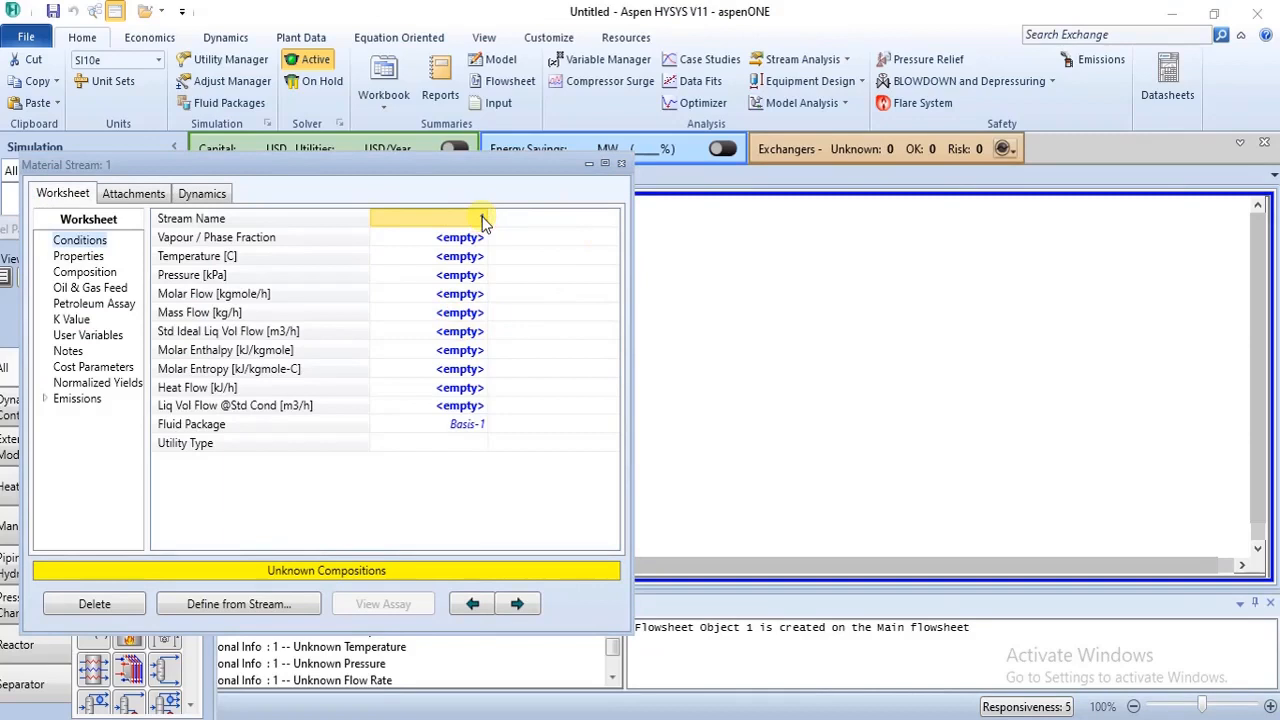
pyautogui.write('C')
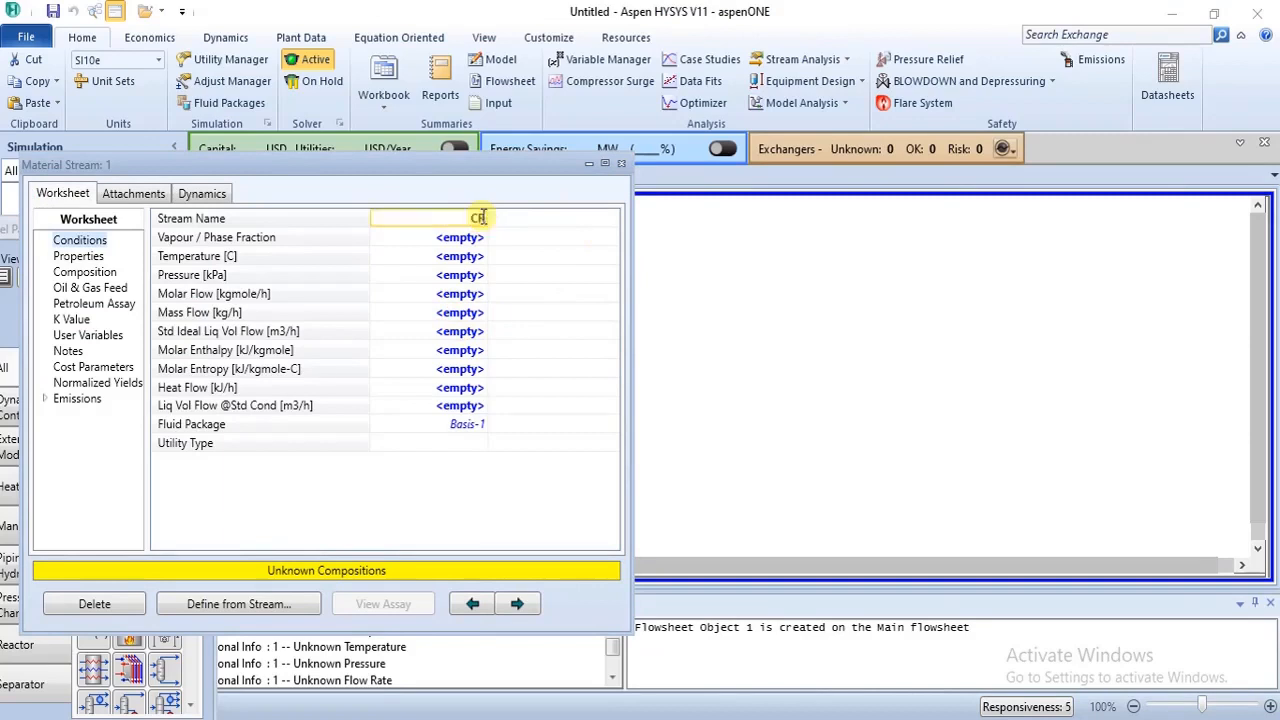
pyautogui.write('RUDE OIL')
pyautogui.press('Return')
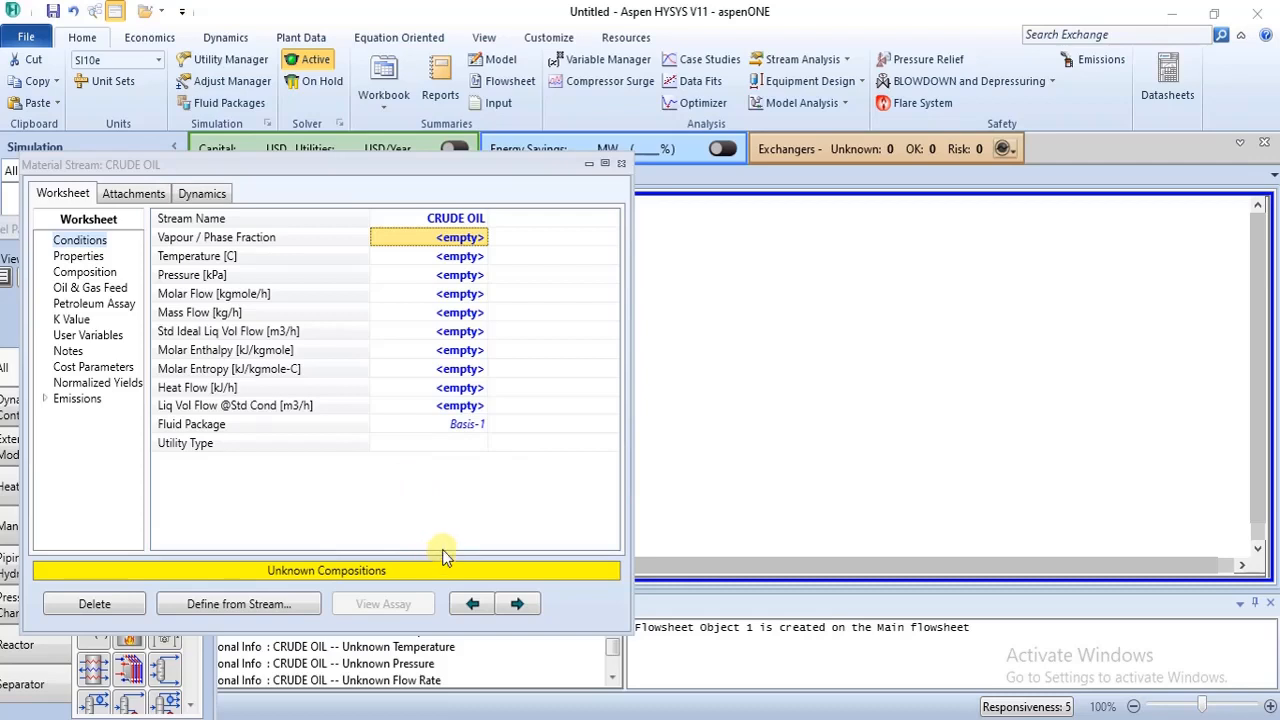
# Step: Attach the existing Assay - 1 to the CRUDE OIL stream and look through the stream's composition
pyautogui.click(101, 305)
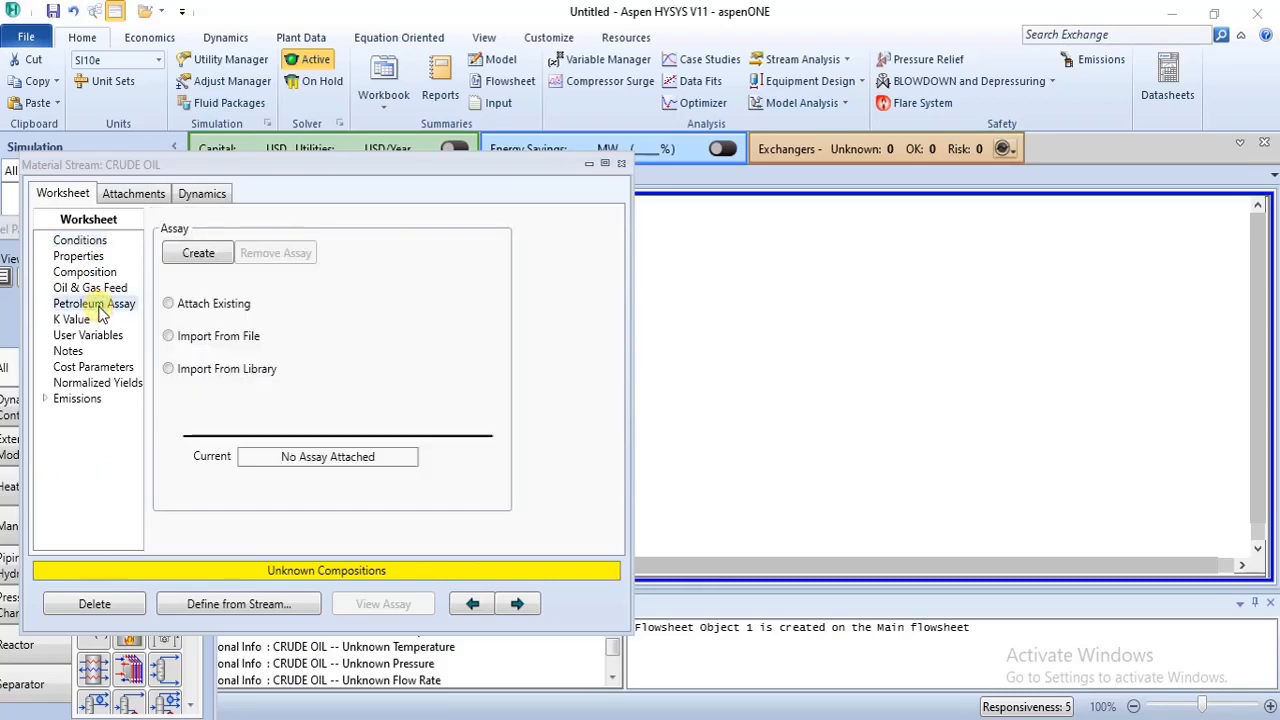
pyautogui.click(172, 305)
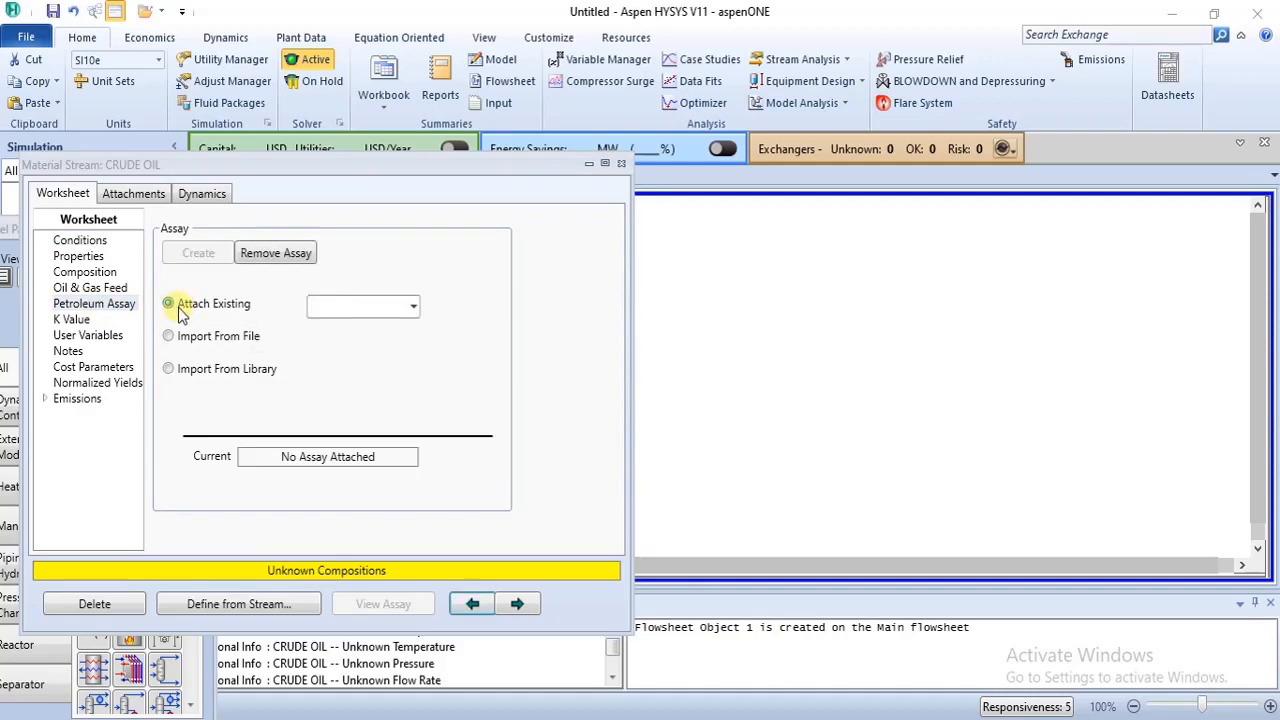
pyautogui.click(412, 308)
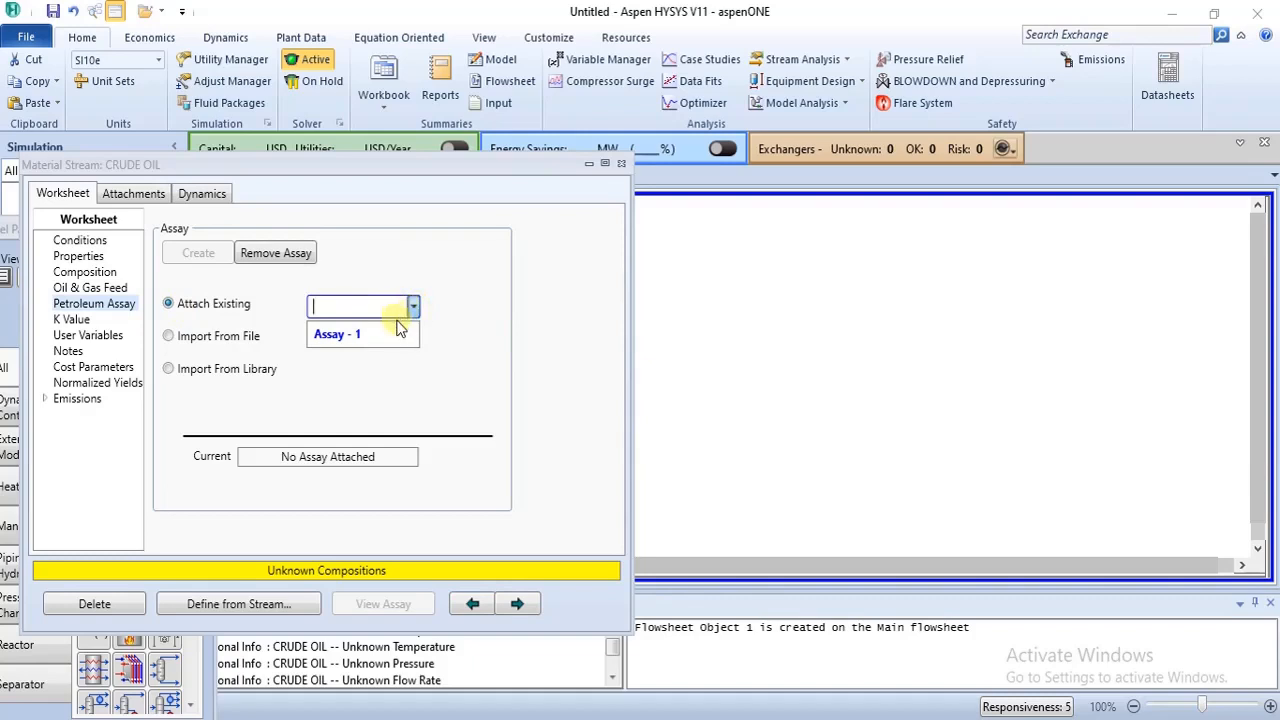
pyautogui.click(392, 334)
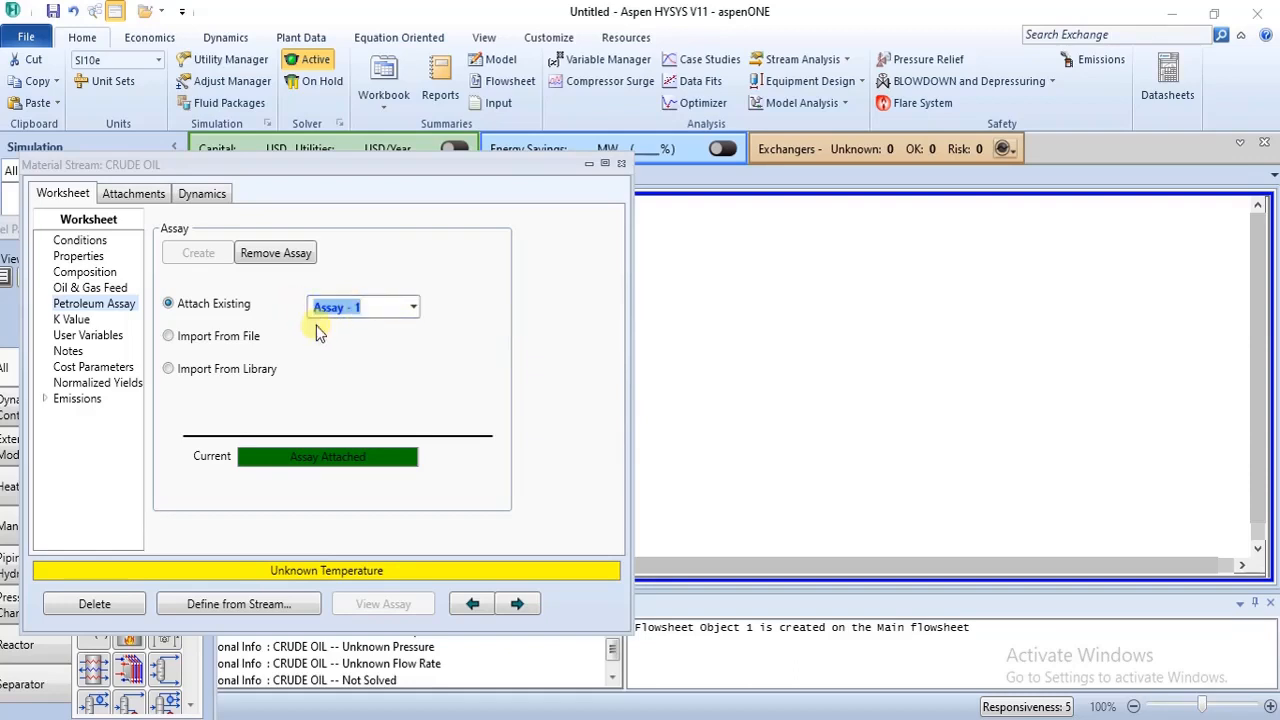
pyautogui.click(100, 268)
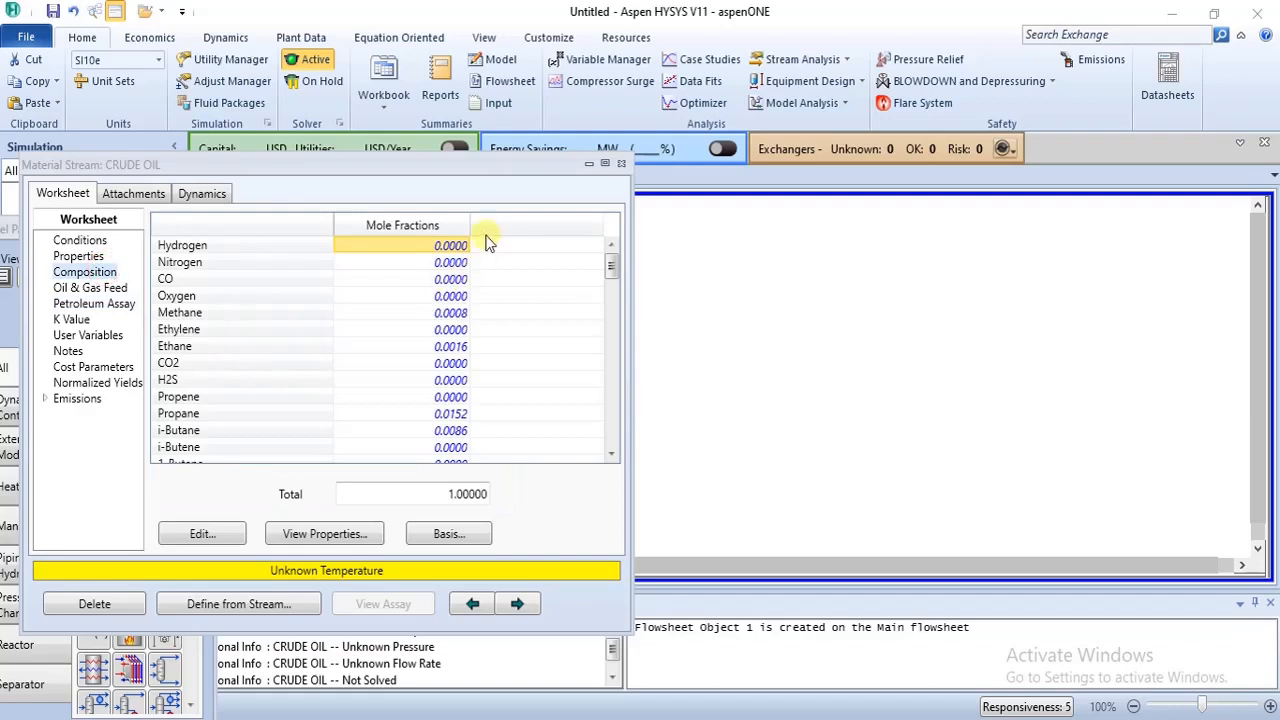
pyautogui.moveTo(612, 270); pyautogui.dragTo(611, 397)
pyautogui.moveTo(631, 343); pyautogui.dragTo(643, 240)
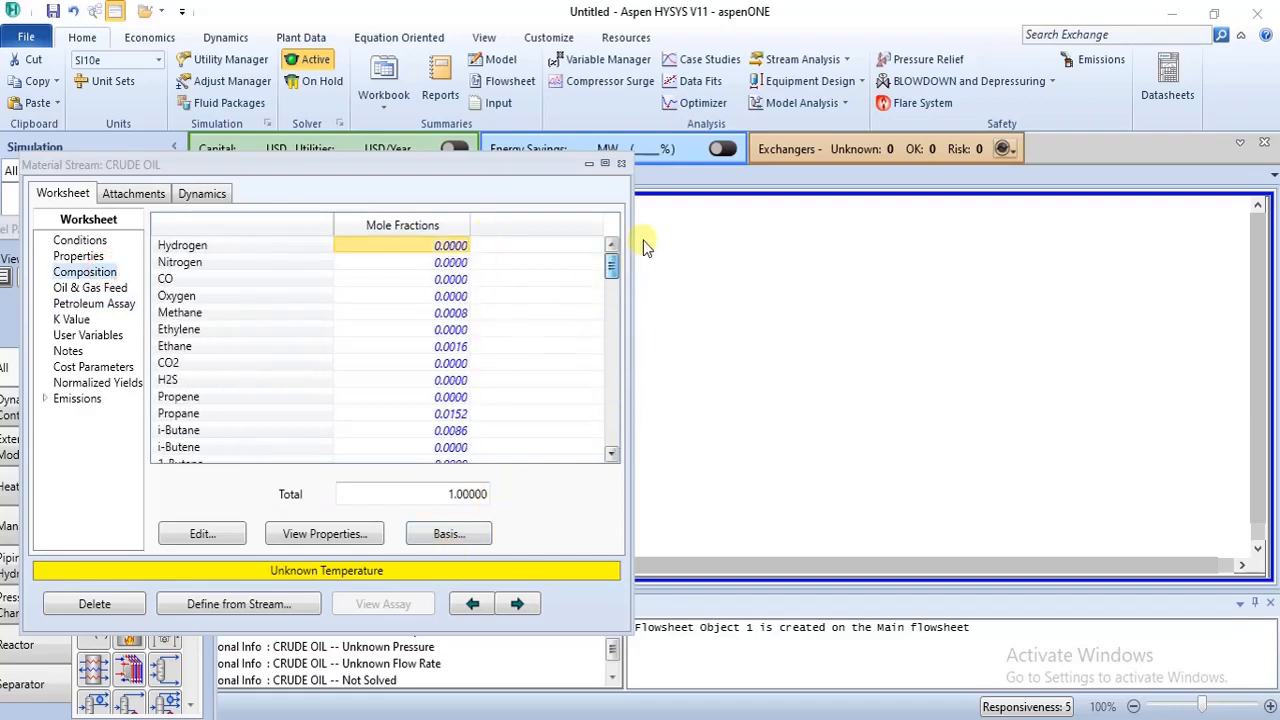
# Step: Set the CRUDE OIL stream's temperature to 20 C, mass flow to 100 kg/h and pressure to 1 atm
pyautogui.click(86, 243)
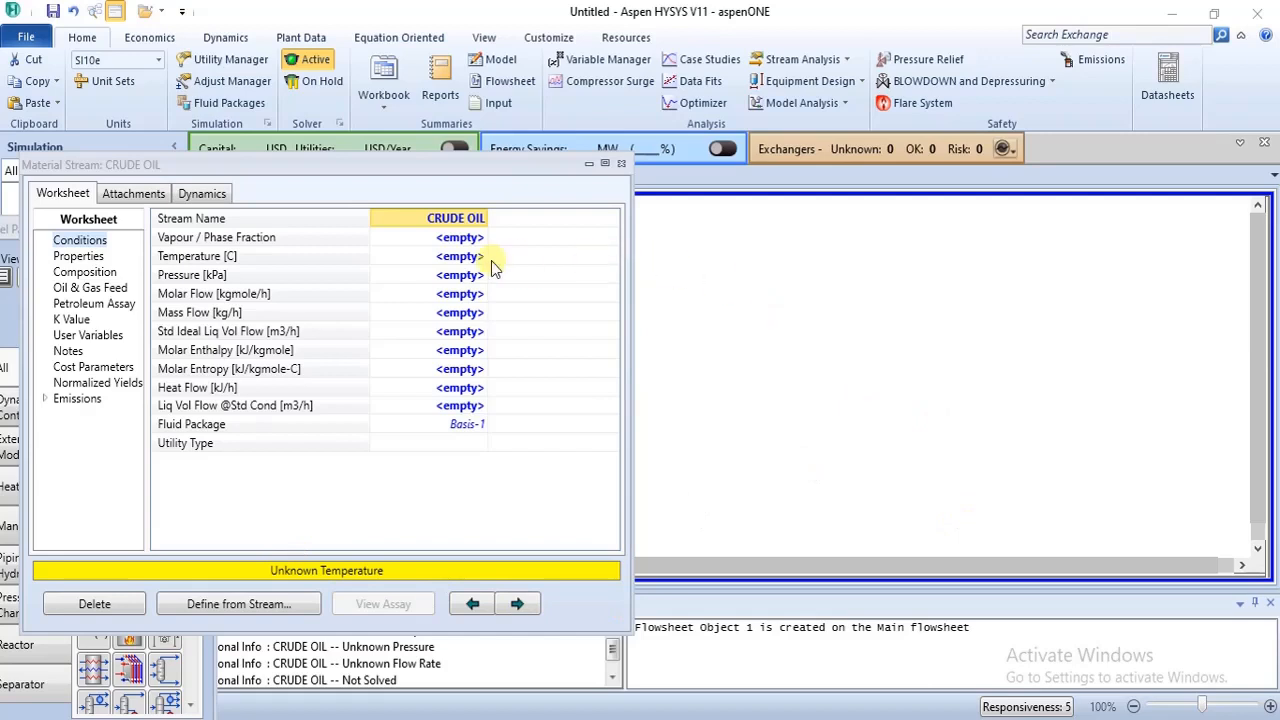
pyautogui.click(445, 262)
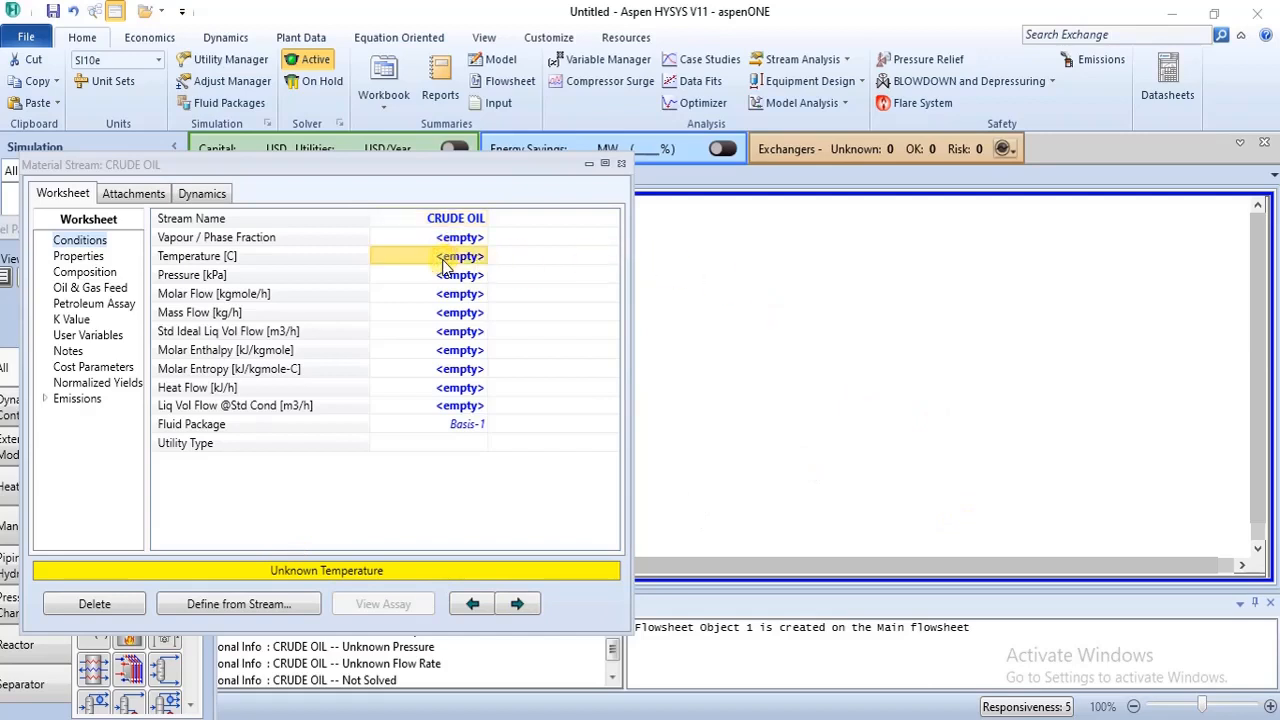
pyautogui.write('20')
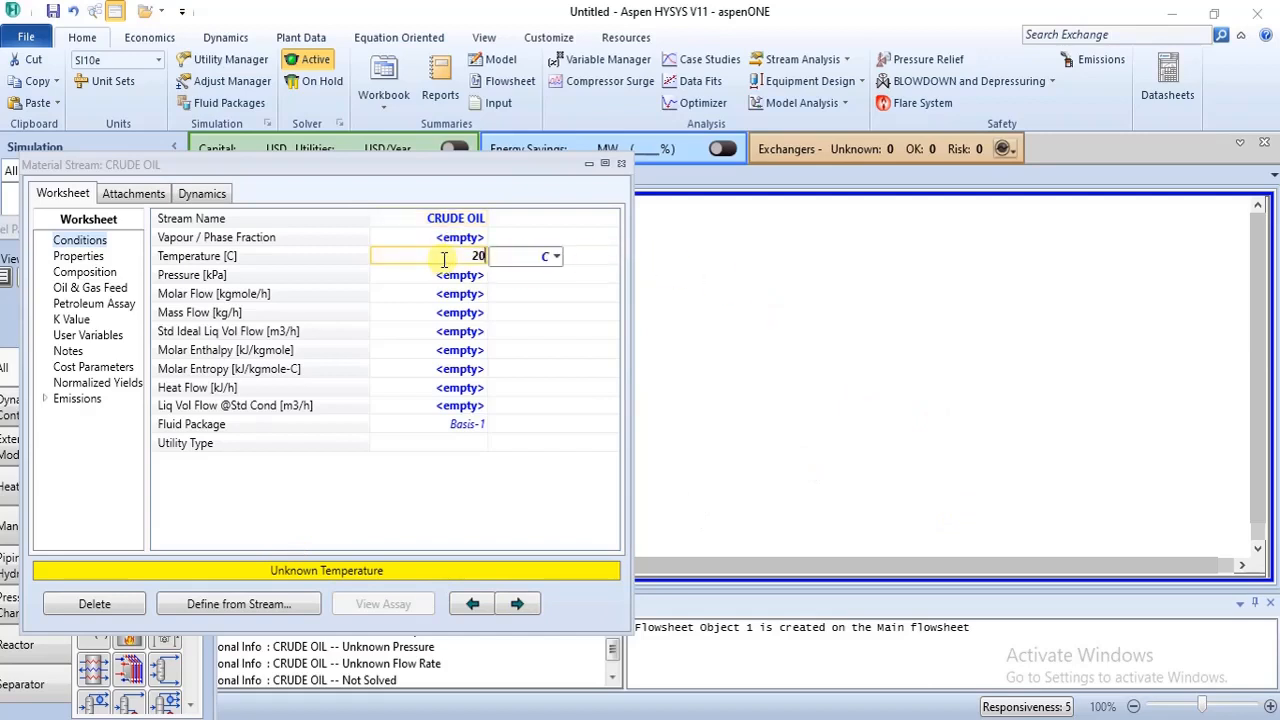
pyautogui.press('Return')
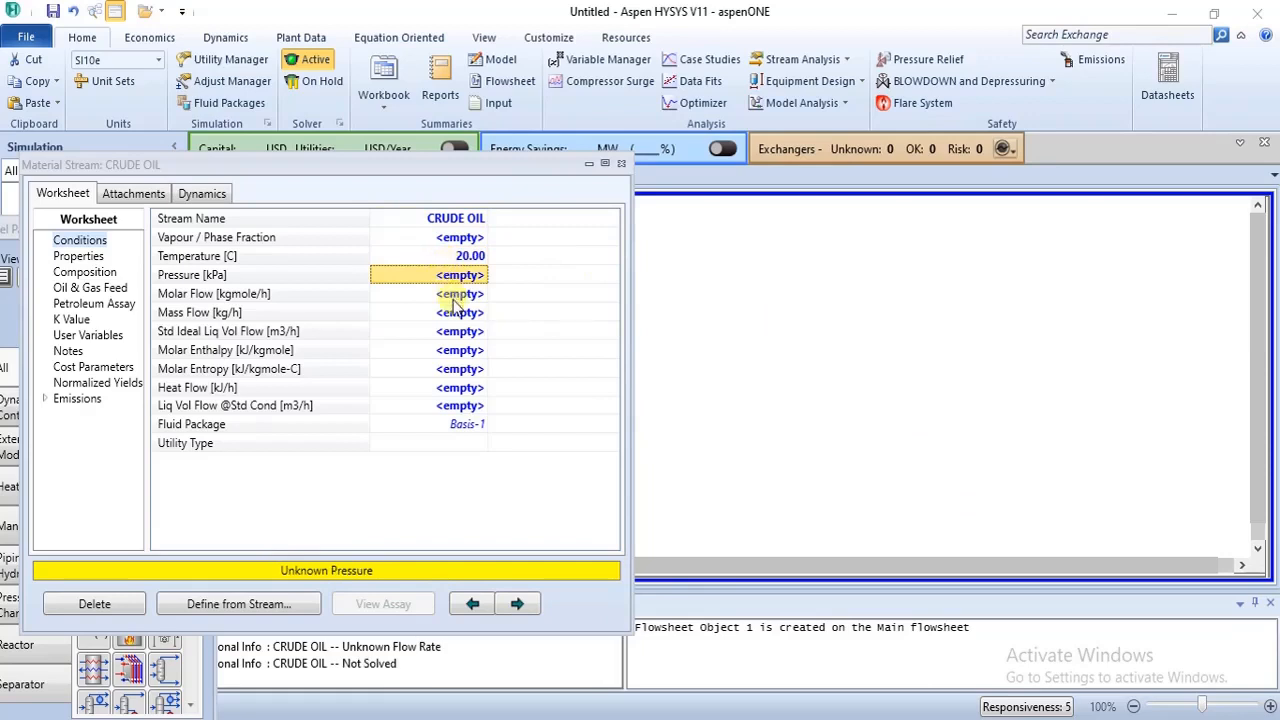
pyautogui.click(459, 314)
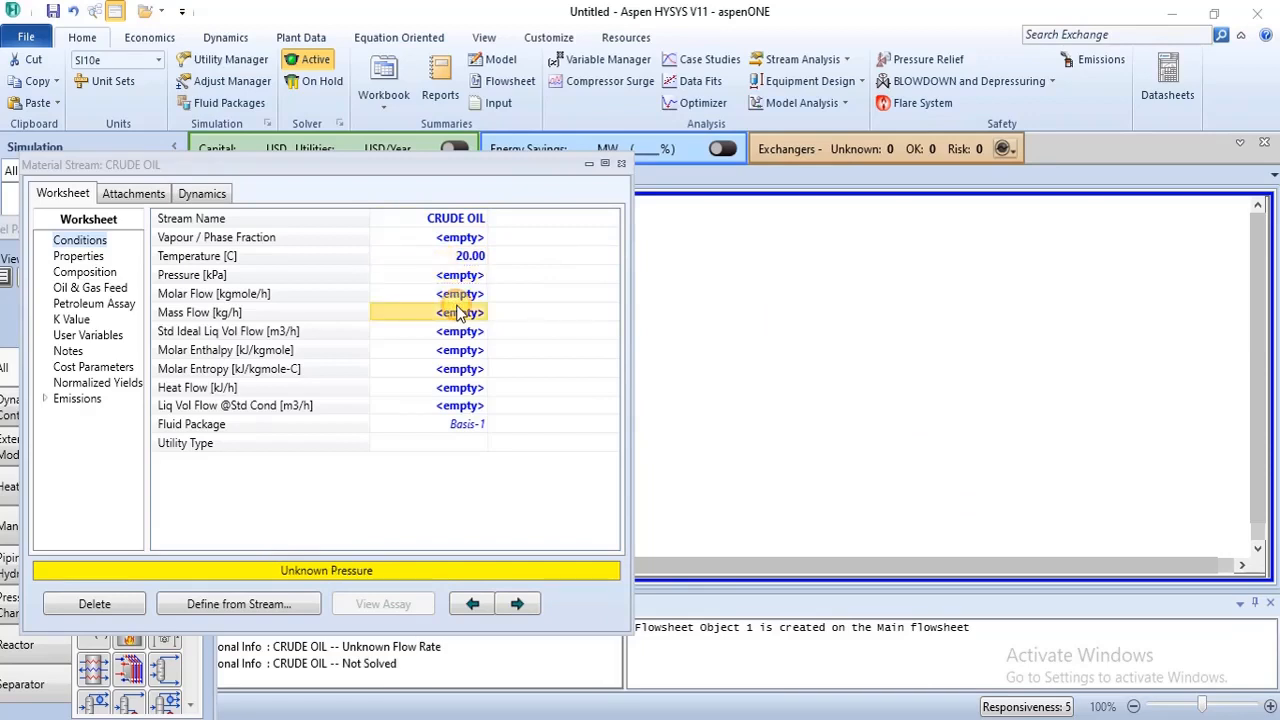
pyautogui.write('100')
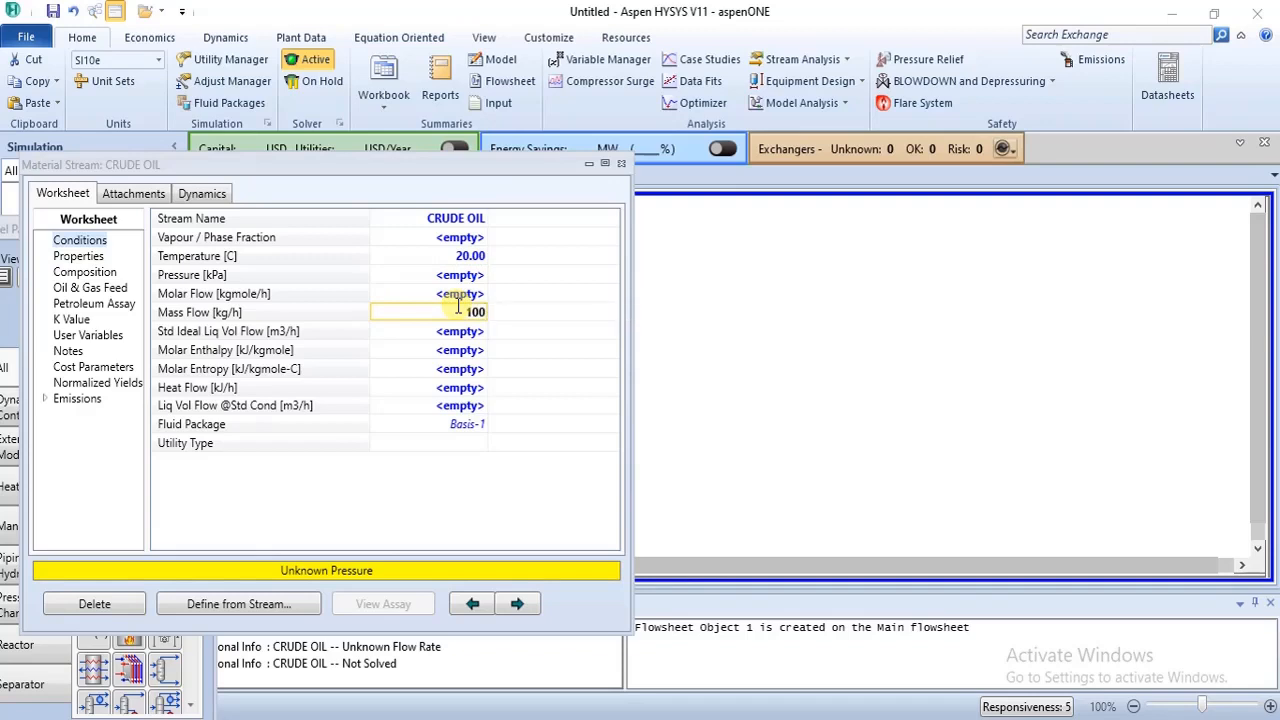
pyautogui.press('Return')
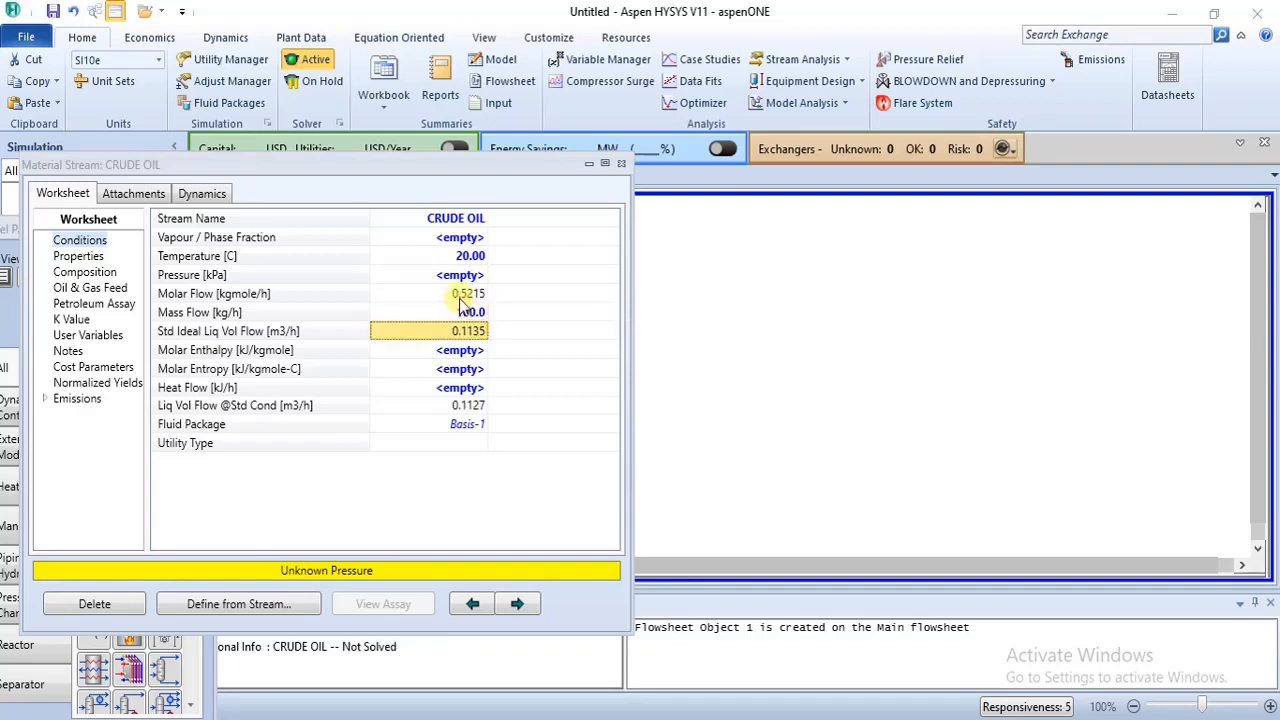
pyautogui.click(463, 279)
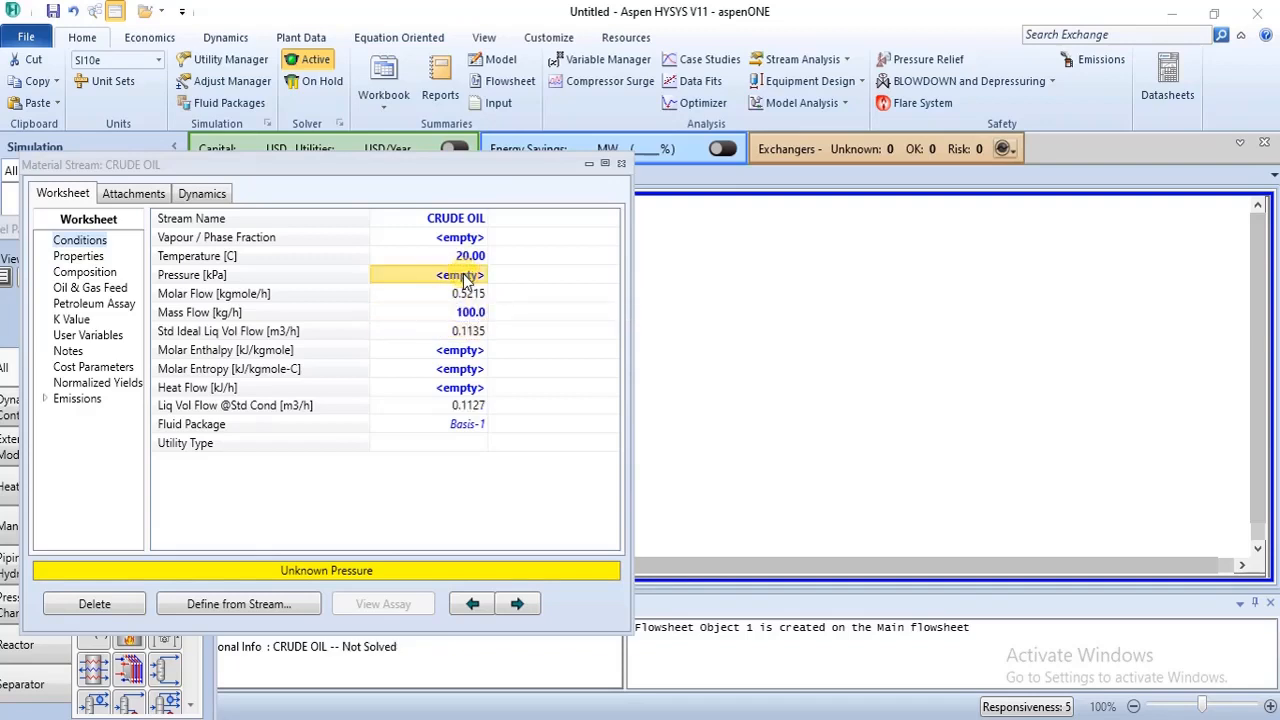
pyautogui.write('1')
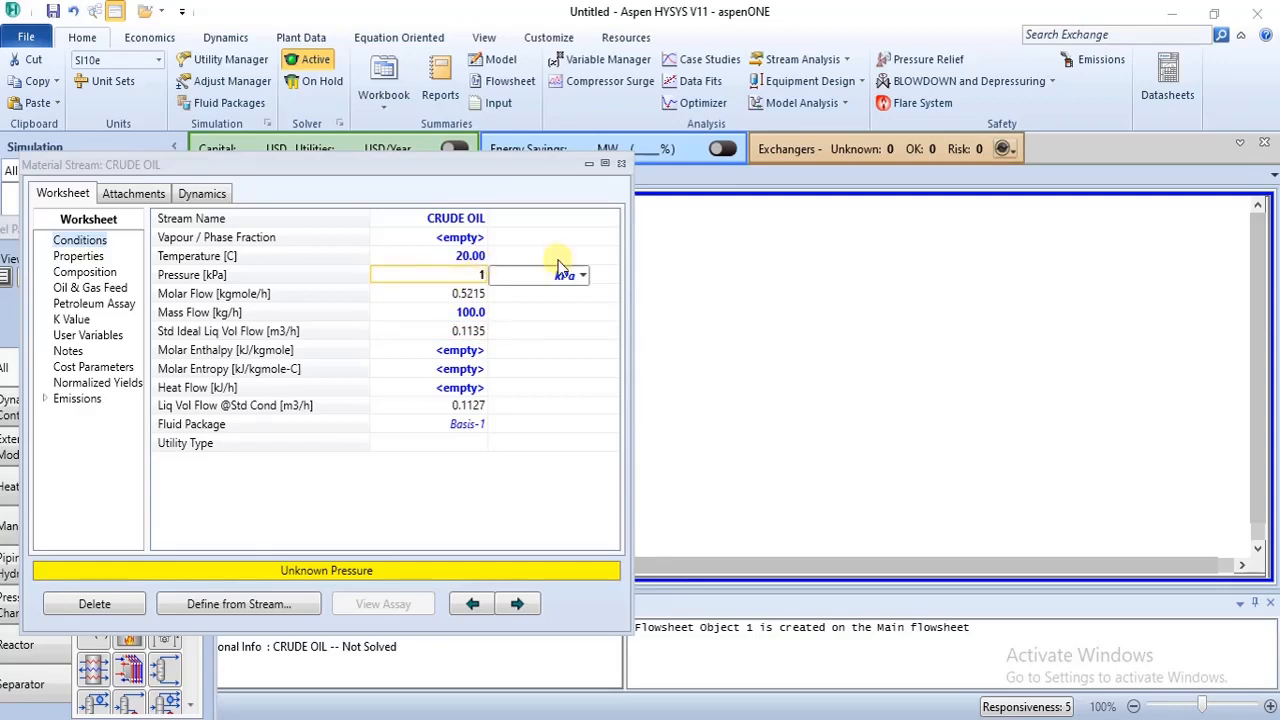
pyautogui.click(583, 275)
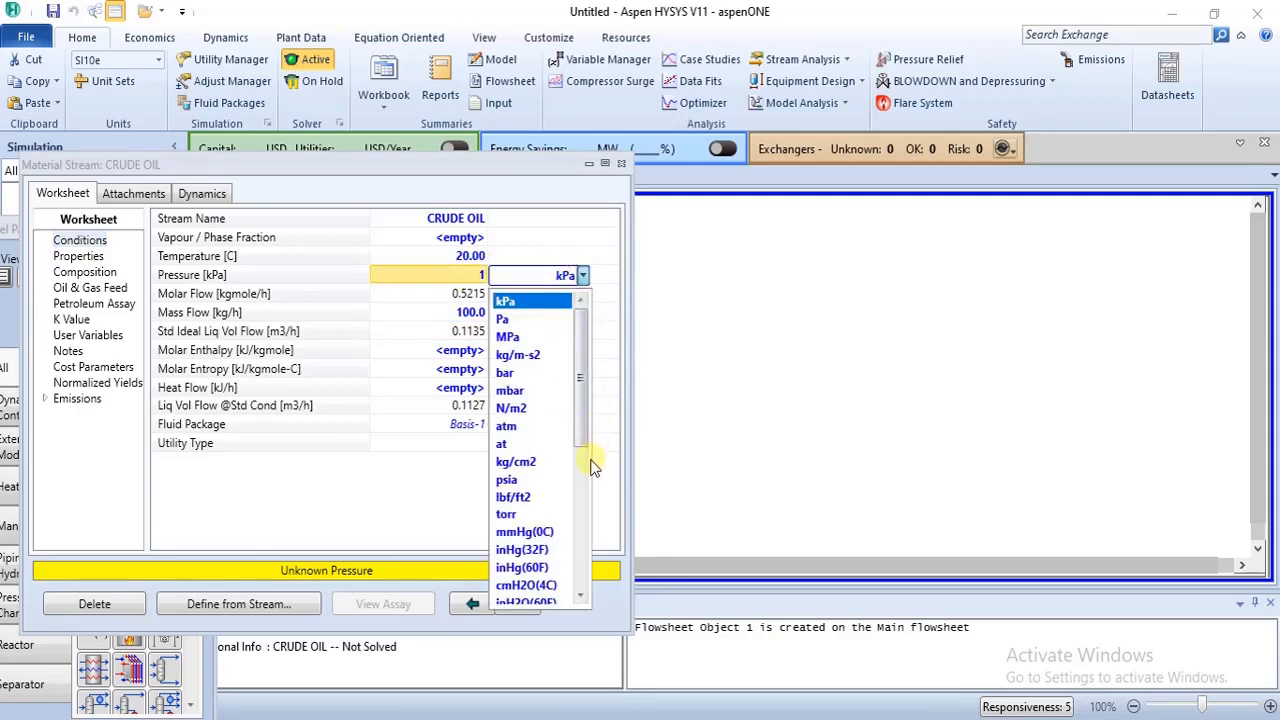
pyautogui.click(552, 426)
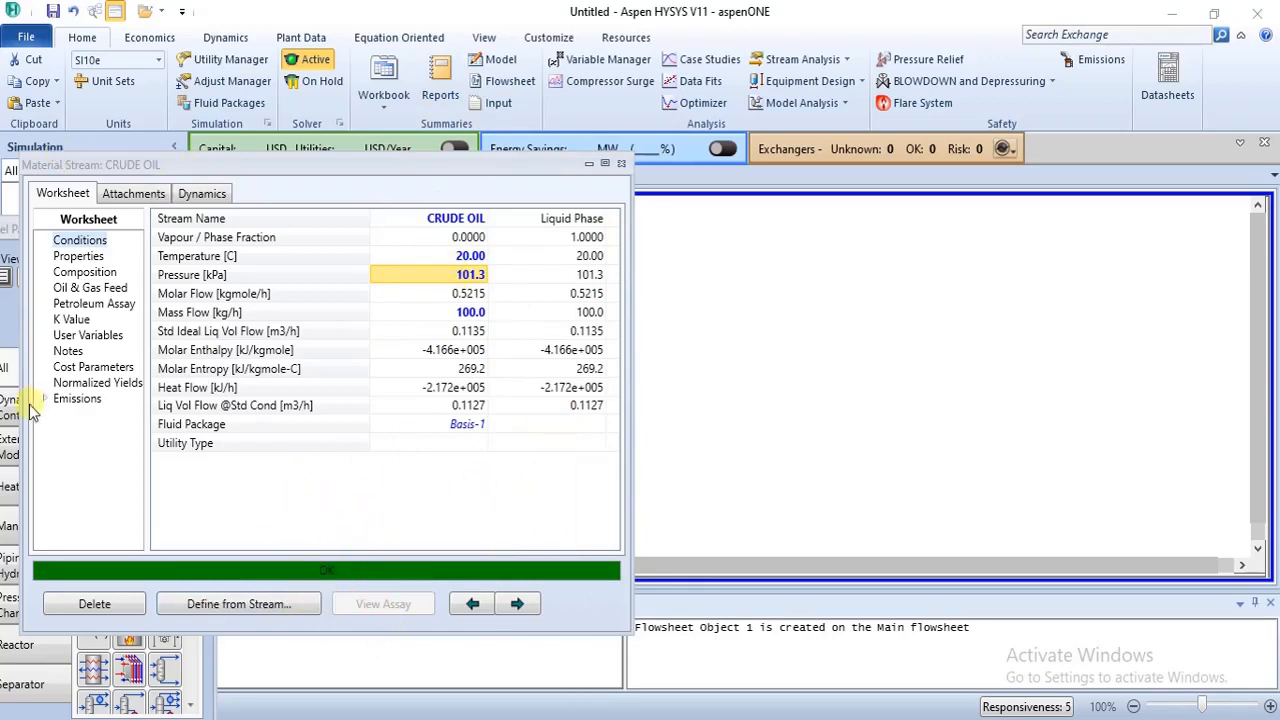
# Step: Review the stream's attached assay and conditions, close its window, and view the CRUDE OIL stream's summary on the flowsheet
pyautogui.click(70, 304)
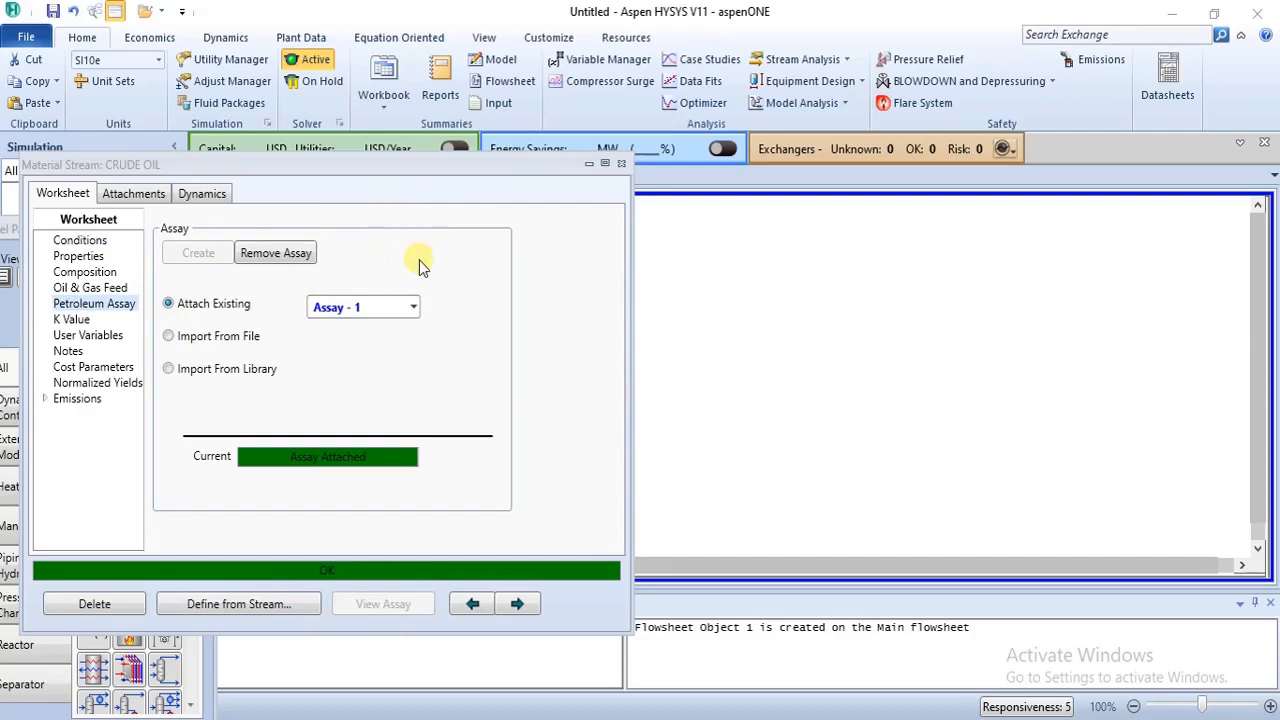
pyautogui.click(92, 245)
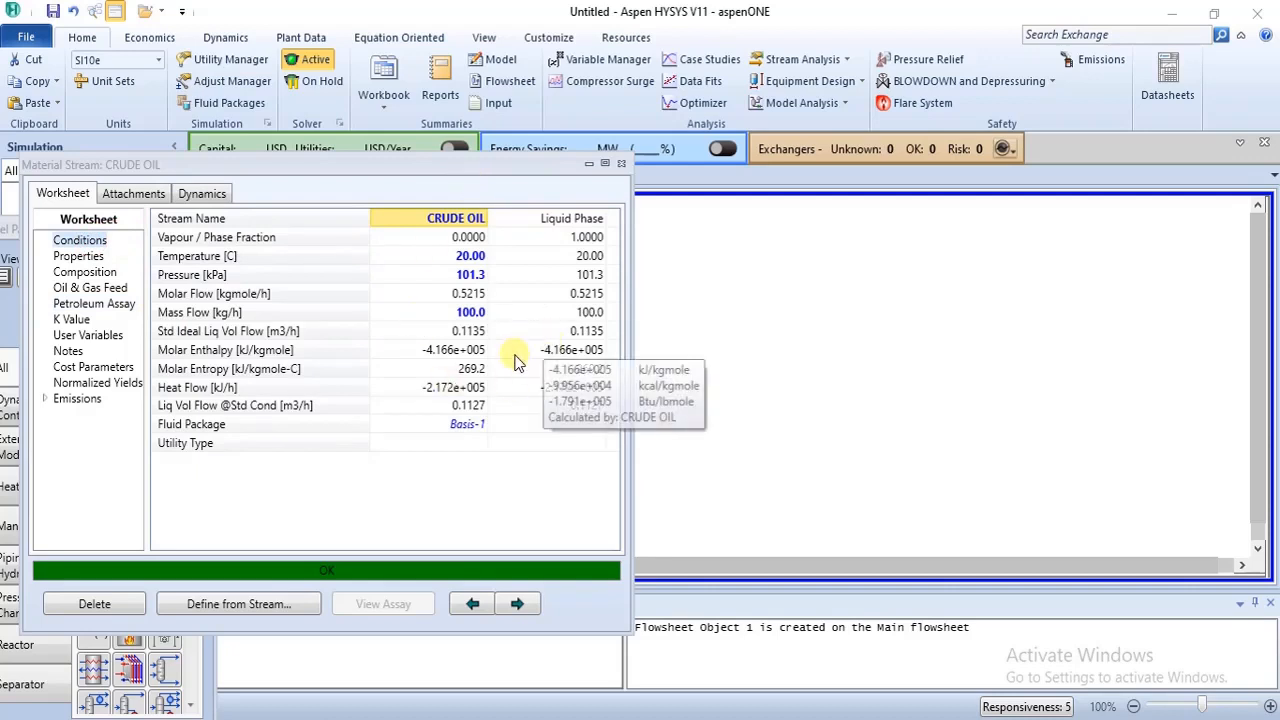
pyautogui.click(618, 163)
pyautogui.click(438, 287)
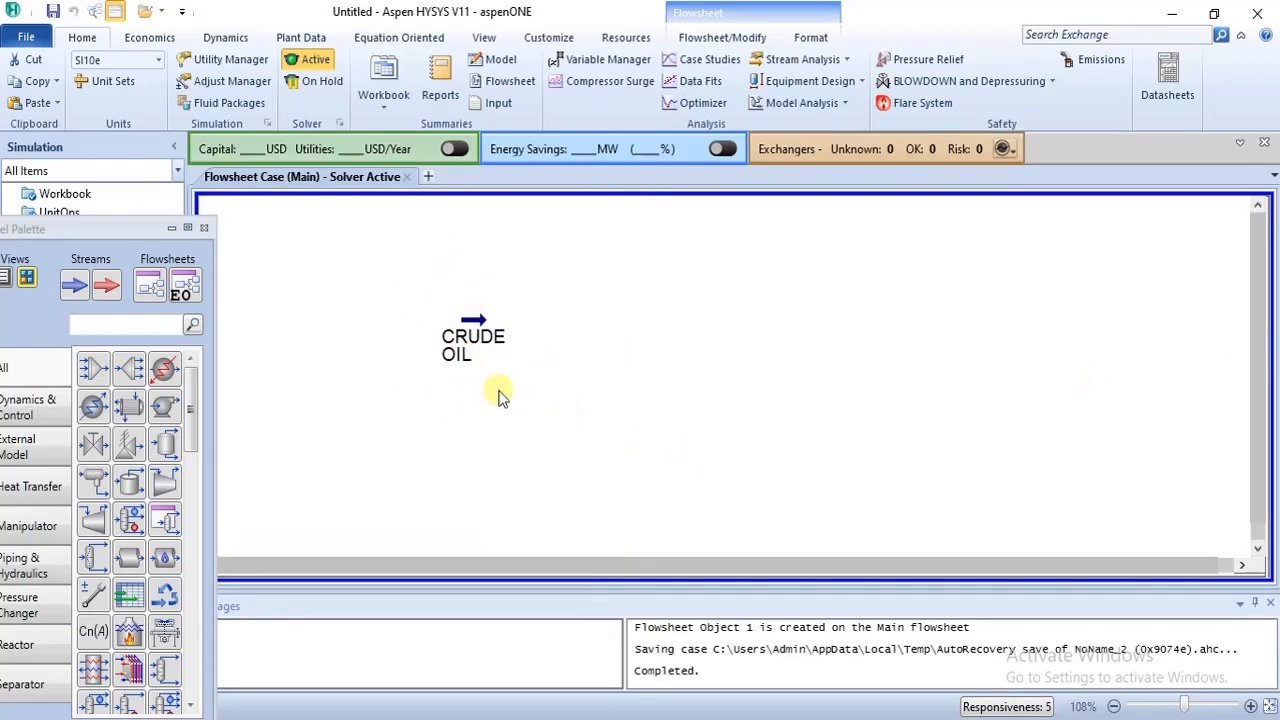
pyautogui.moveTo(471, 362)
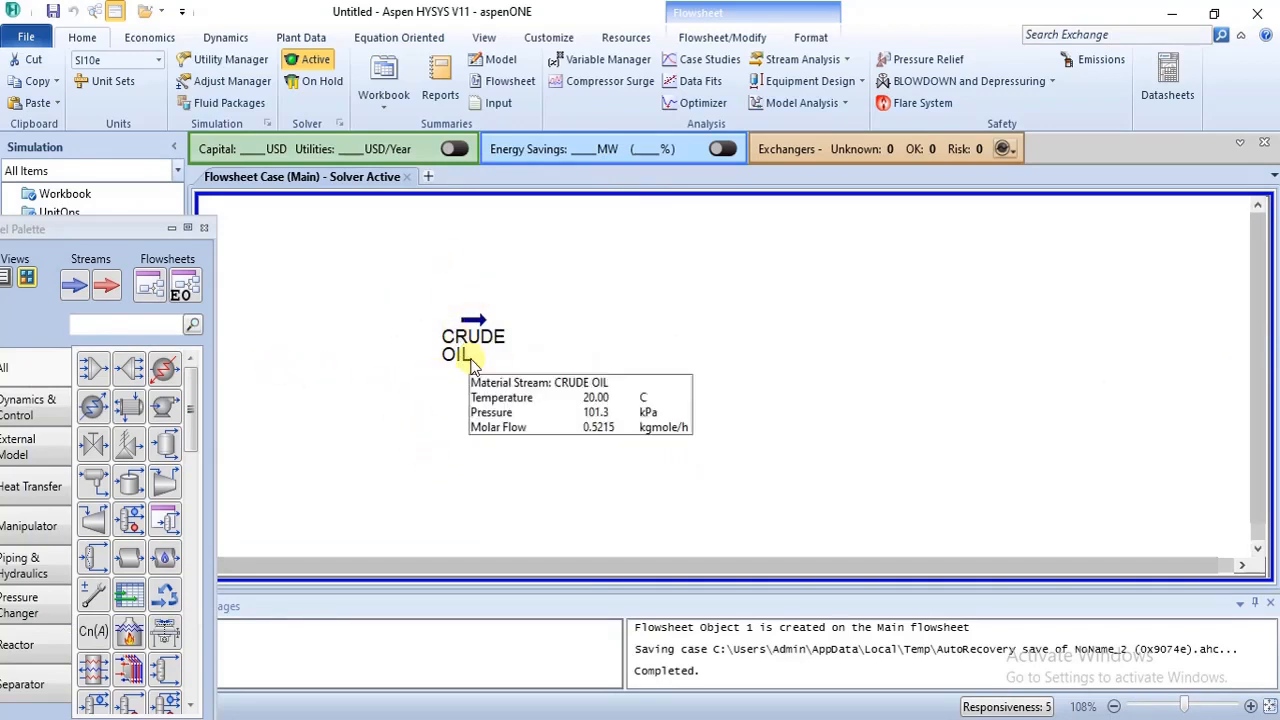